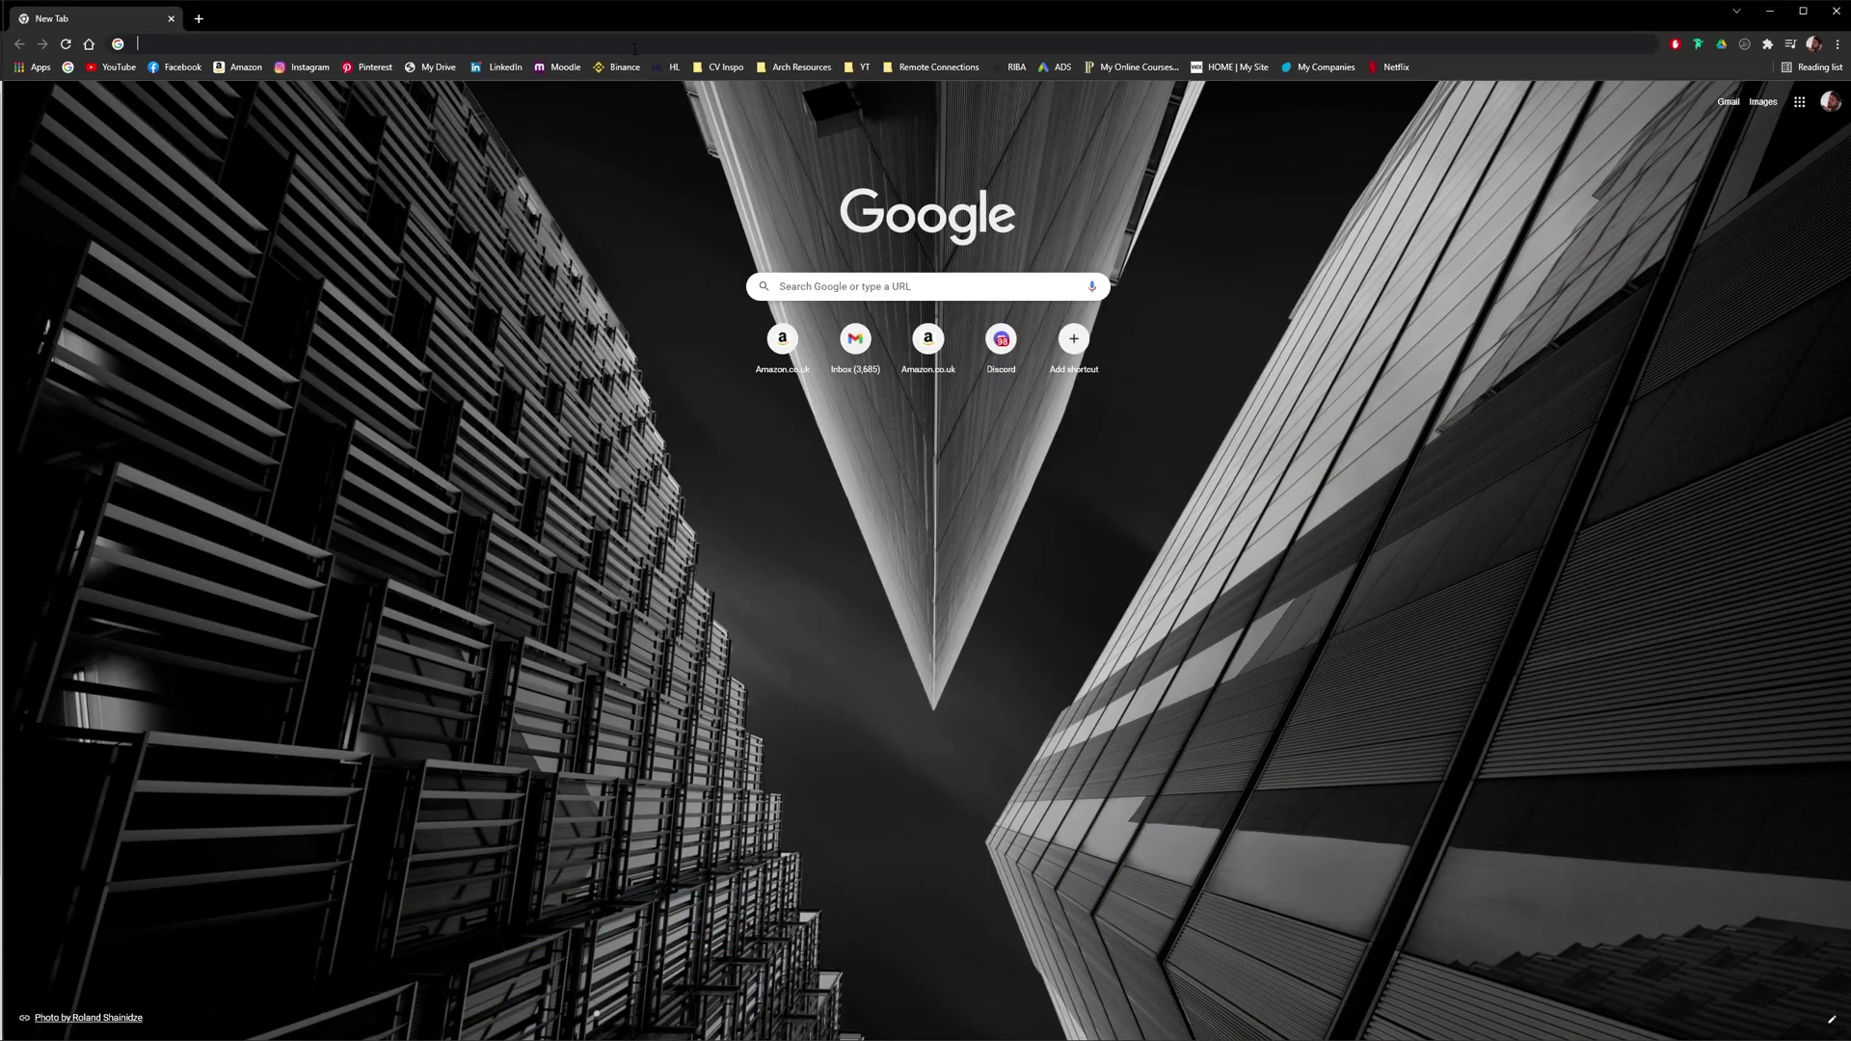
Search for the Blender download and start downloading the Blender 3.0 installer from blender.org.
{"action": "type", "text": "b"}
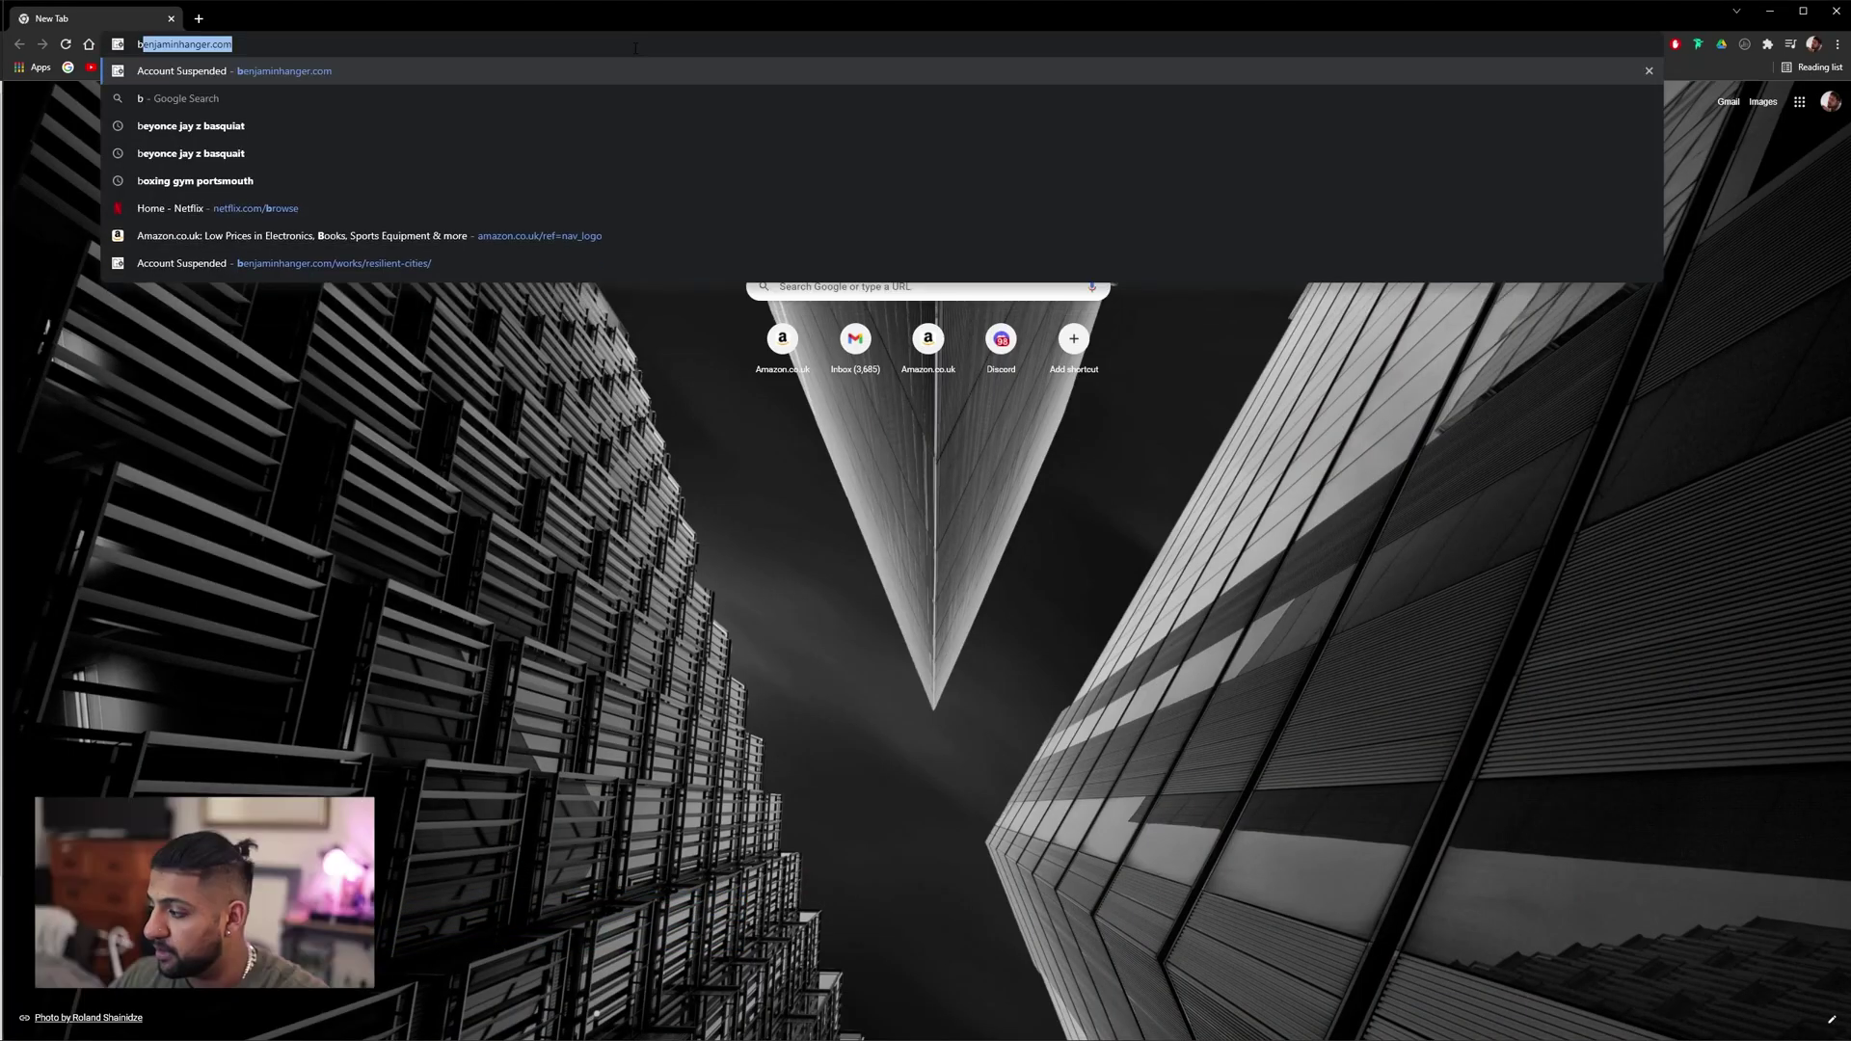
{"action": "type", "text": "lender down"}
{"action": "key", "text": "Return"}
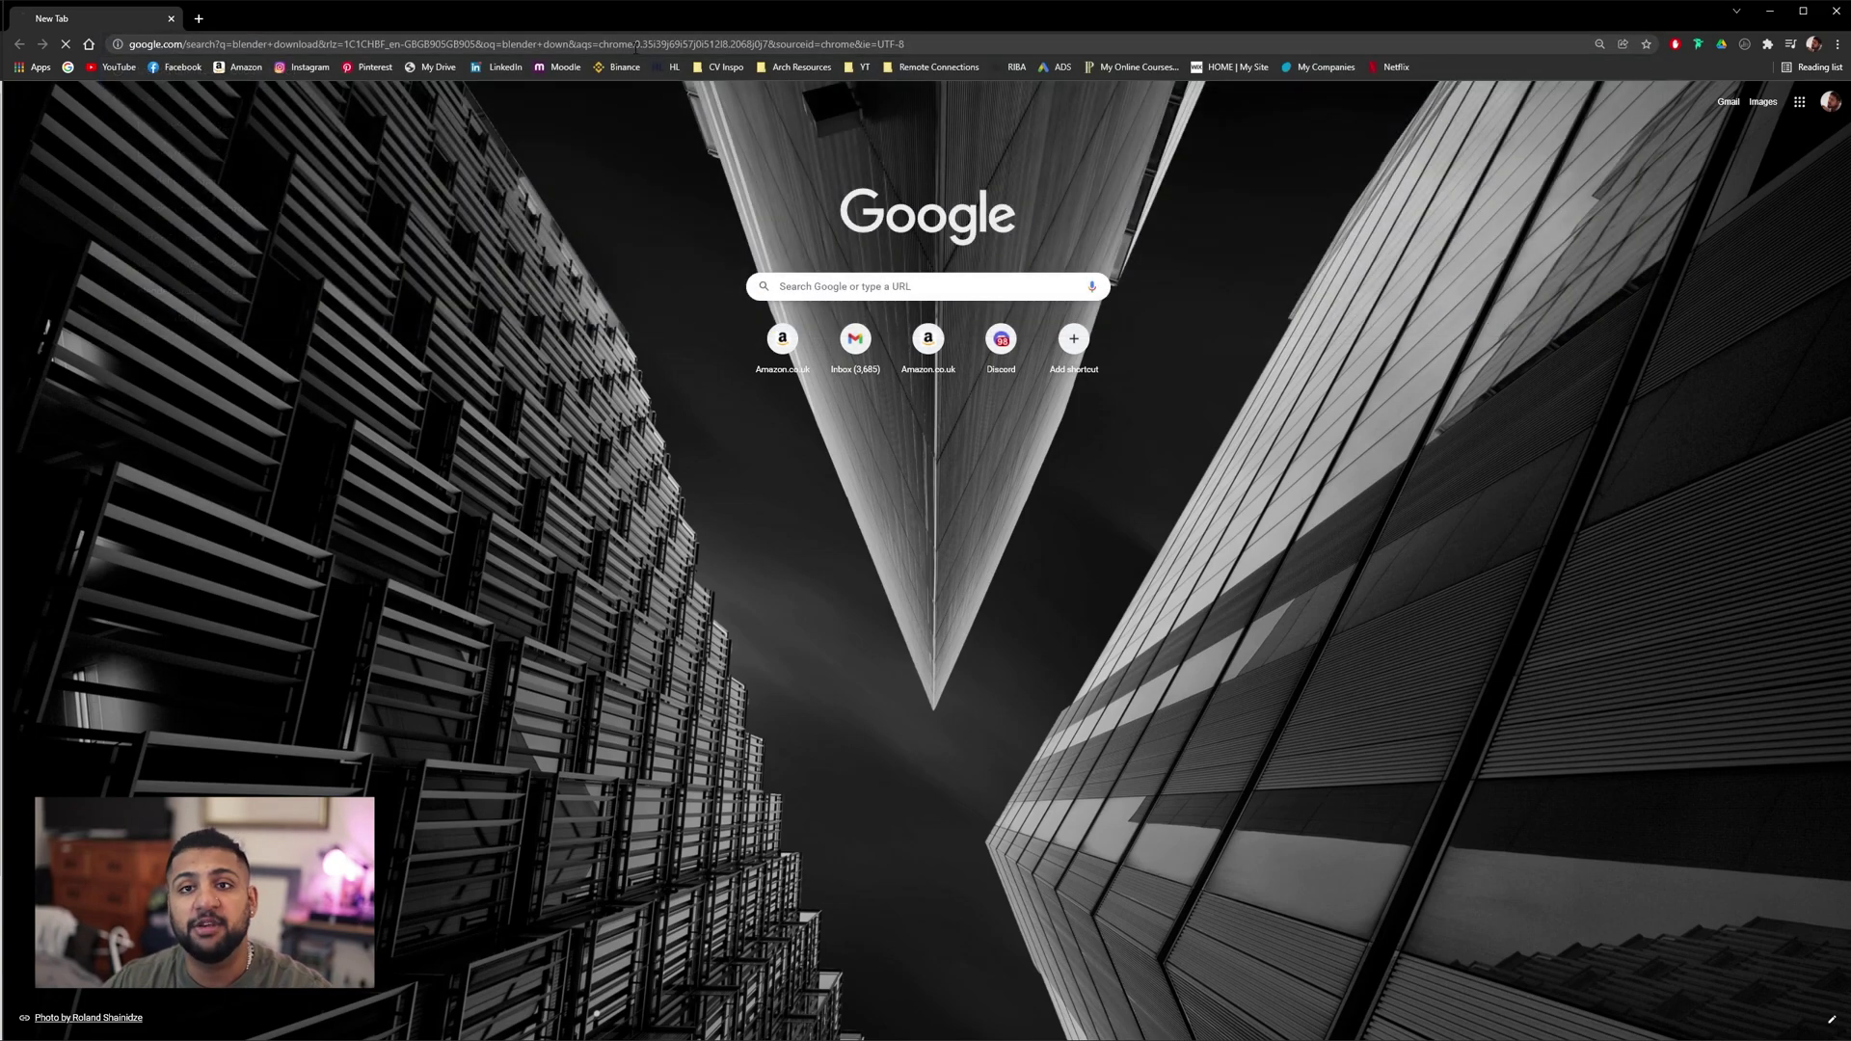
{"action": "left_click", "coordinate": [230, 232]}
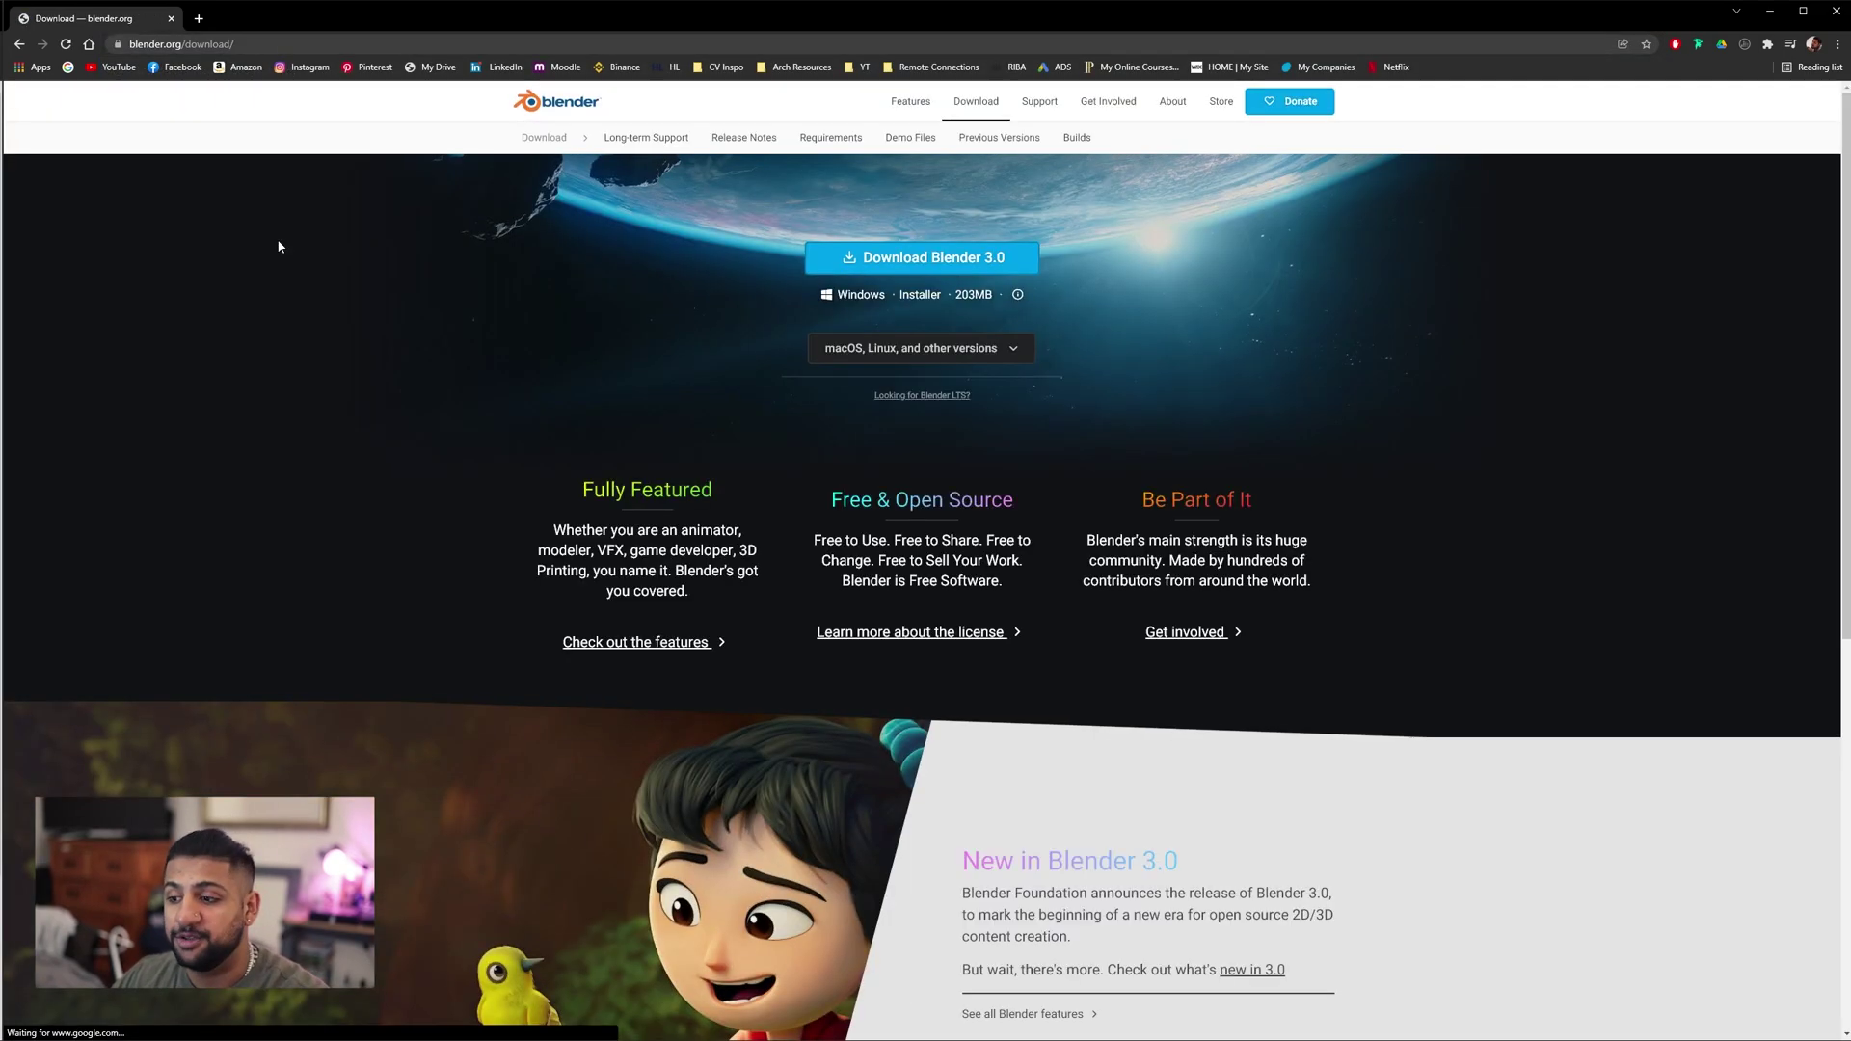
{"action": "left_click", "coordinate": [883, 267]}
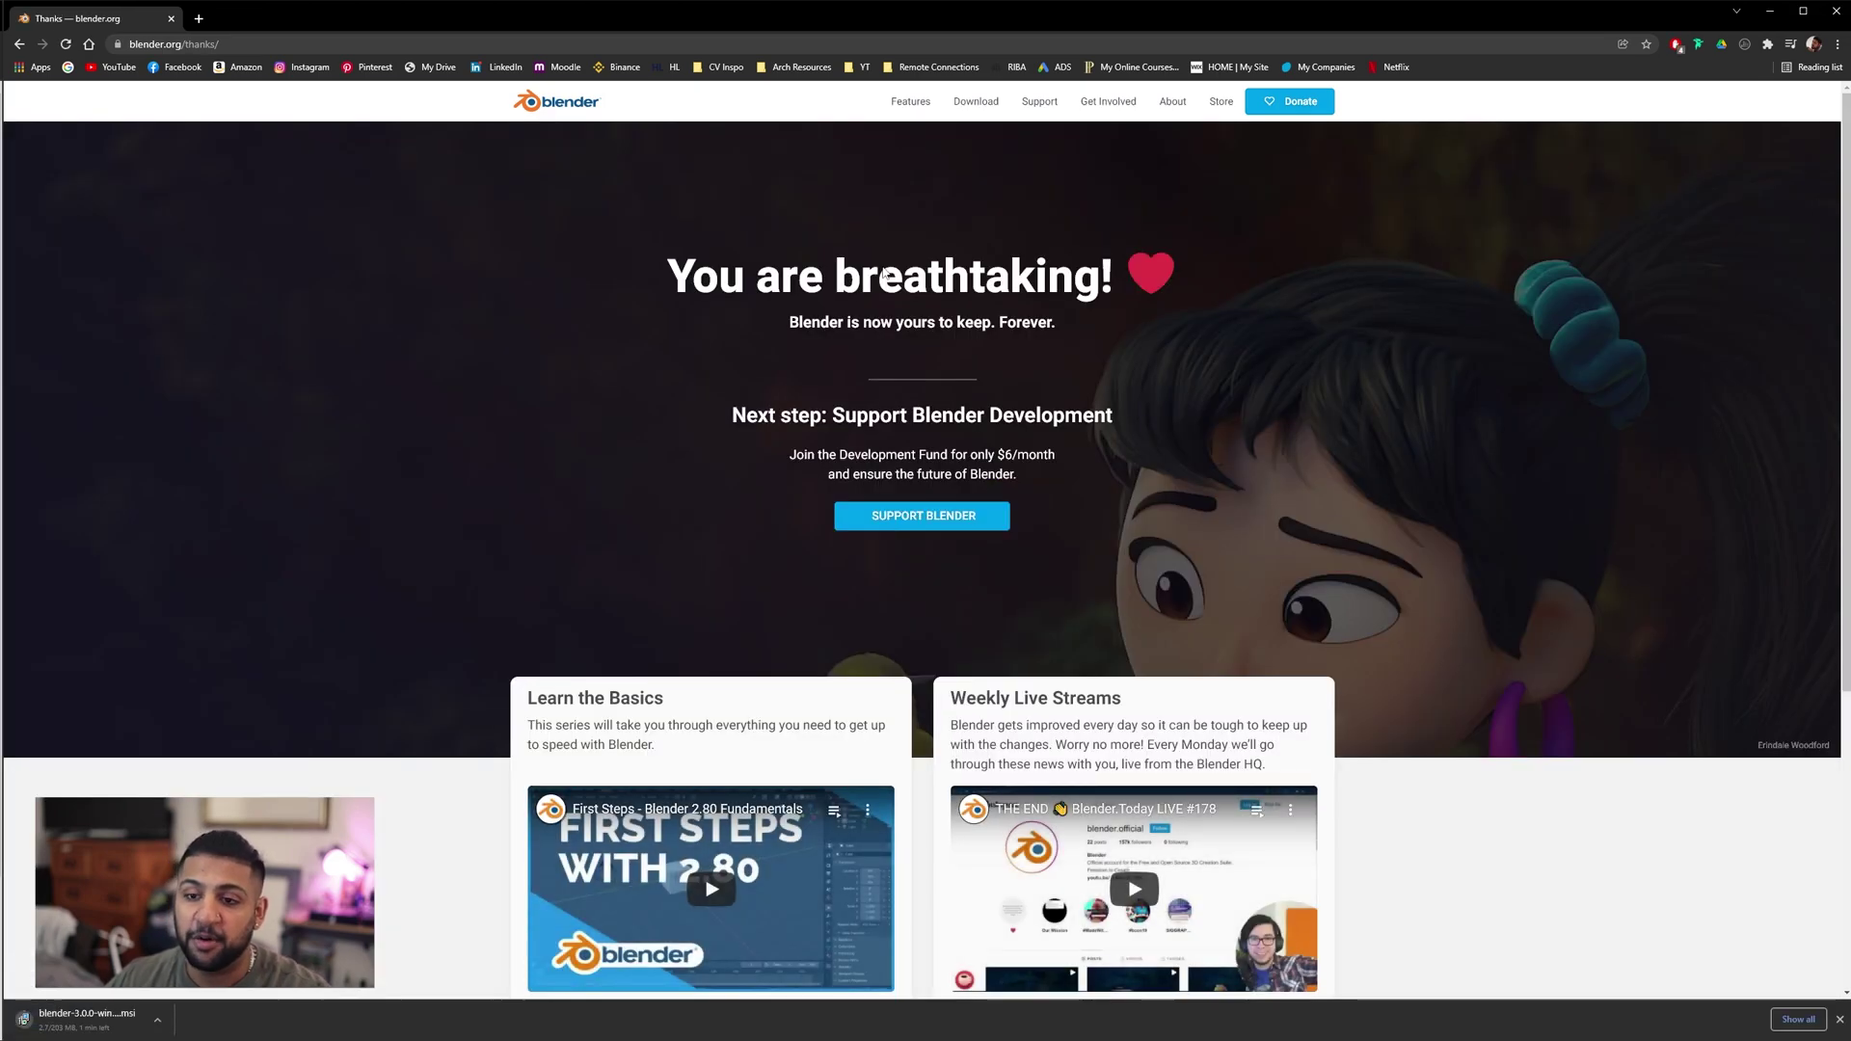
In a new tab, search 'osm plugin for blender' and open the blender-osm product page.
{"action": "key", "text": "ctrl+t"}
{"action": "type", "text": "osm plugin for pl"}
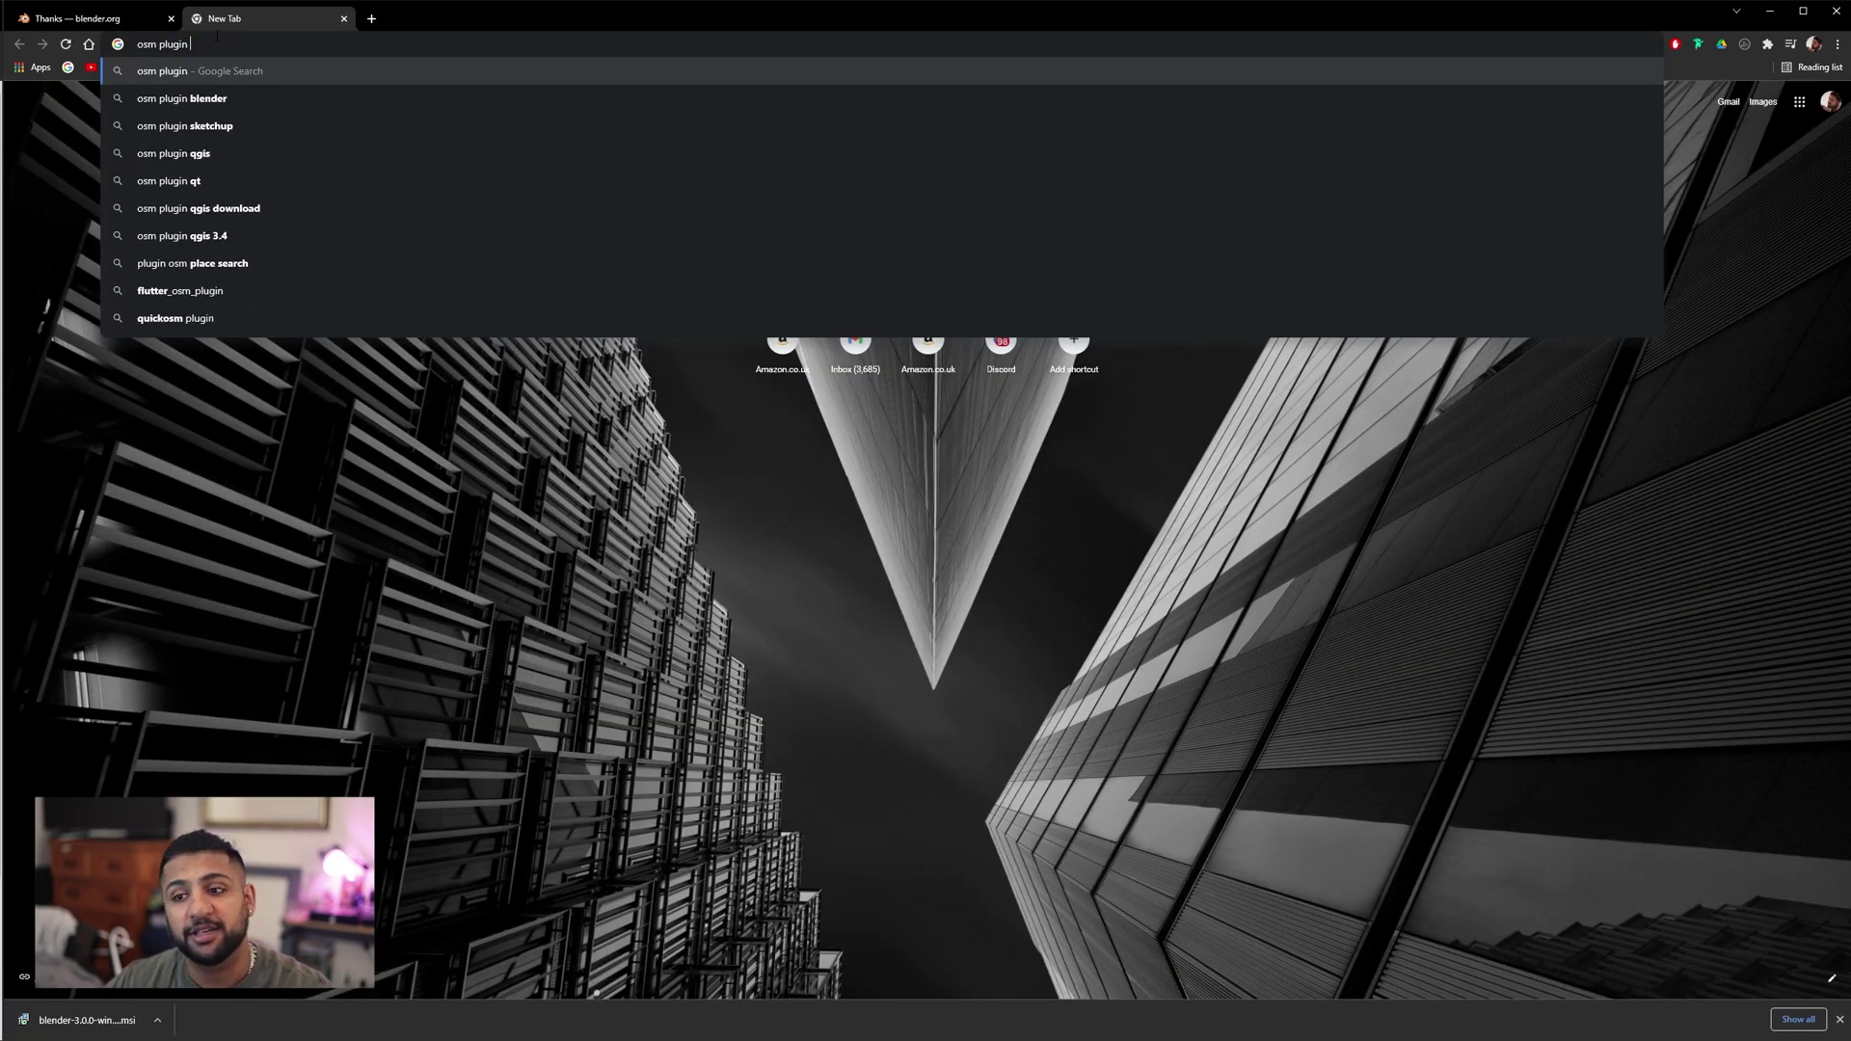
{"action": "key", "text": "BackSpace"}
{"action": "key", "text": "BackSpace"}
{"action": "type", "text": "blender"}
{"action": "key", "text": "Return"}
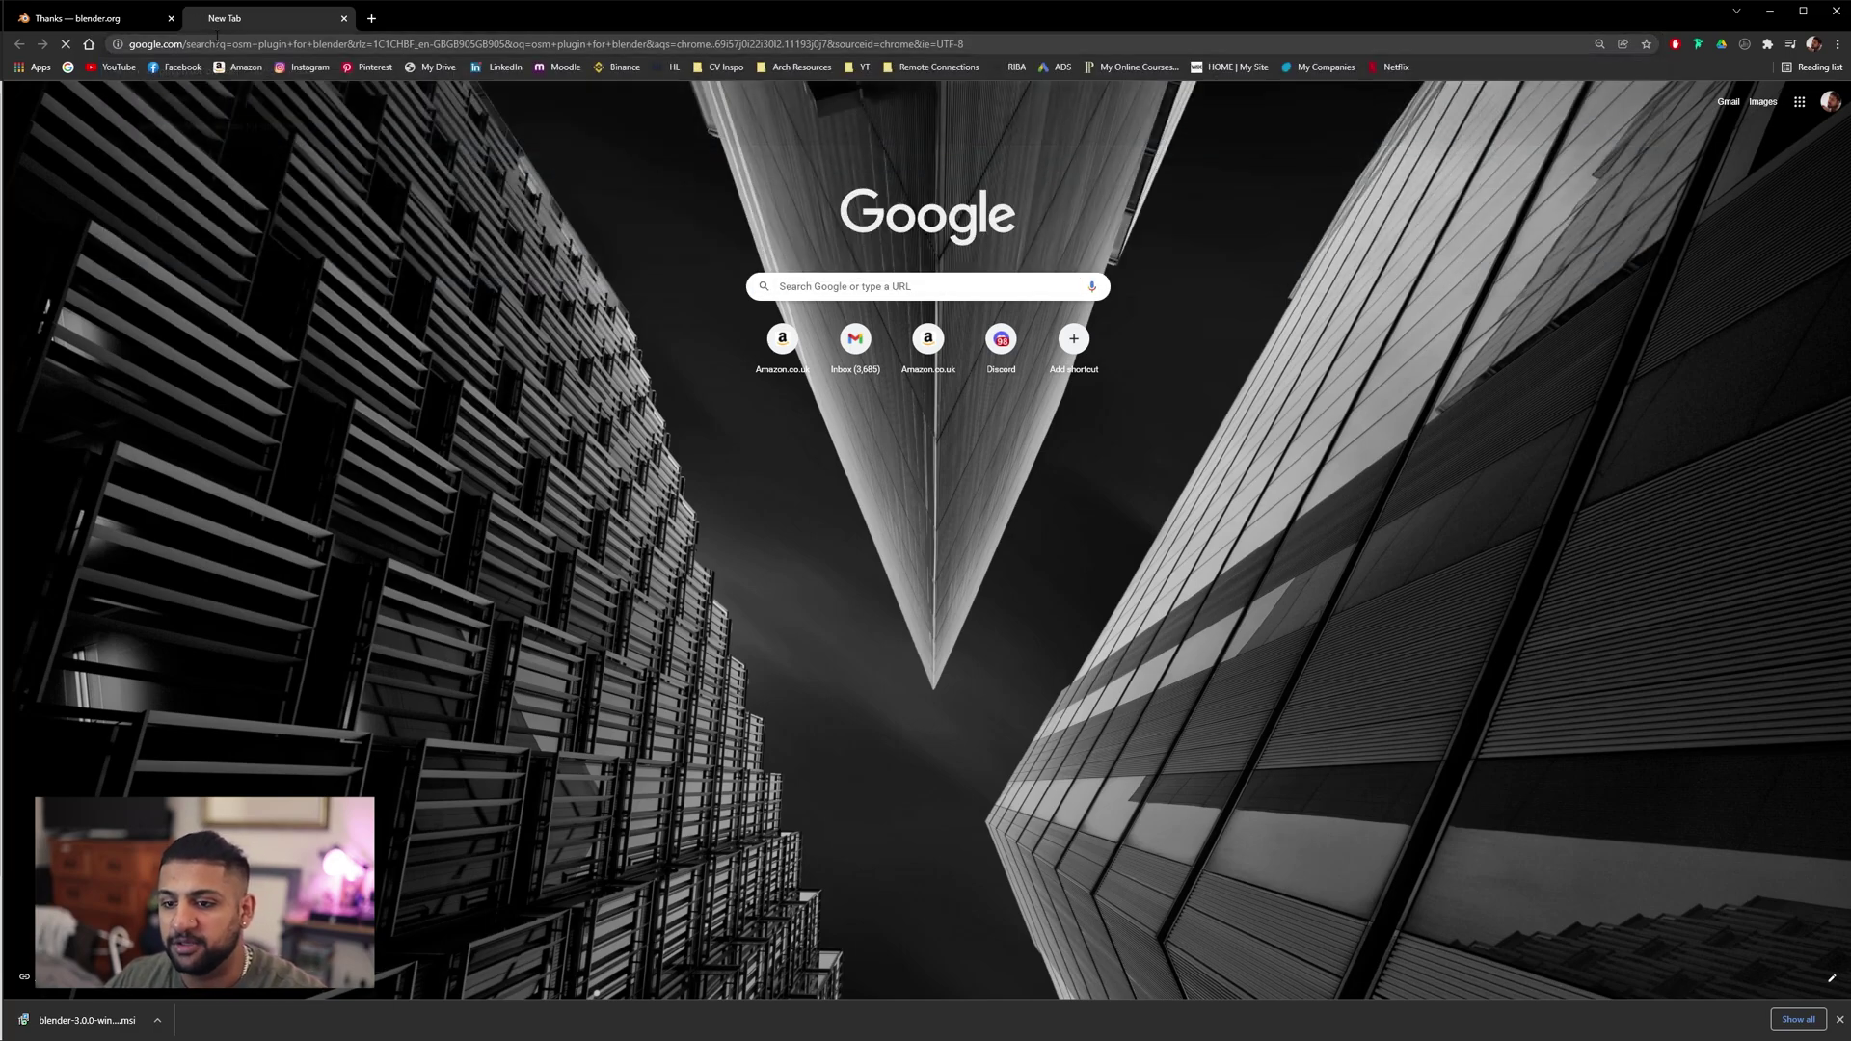
{"action": "left_click", "coordinate": [348, 239]}
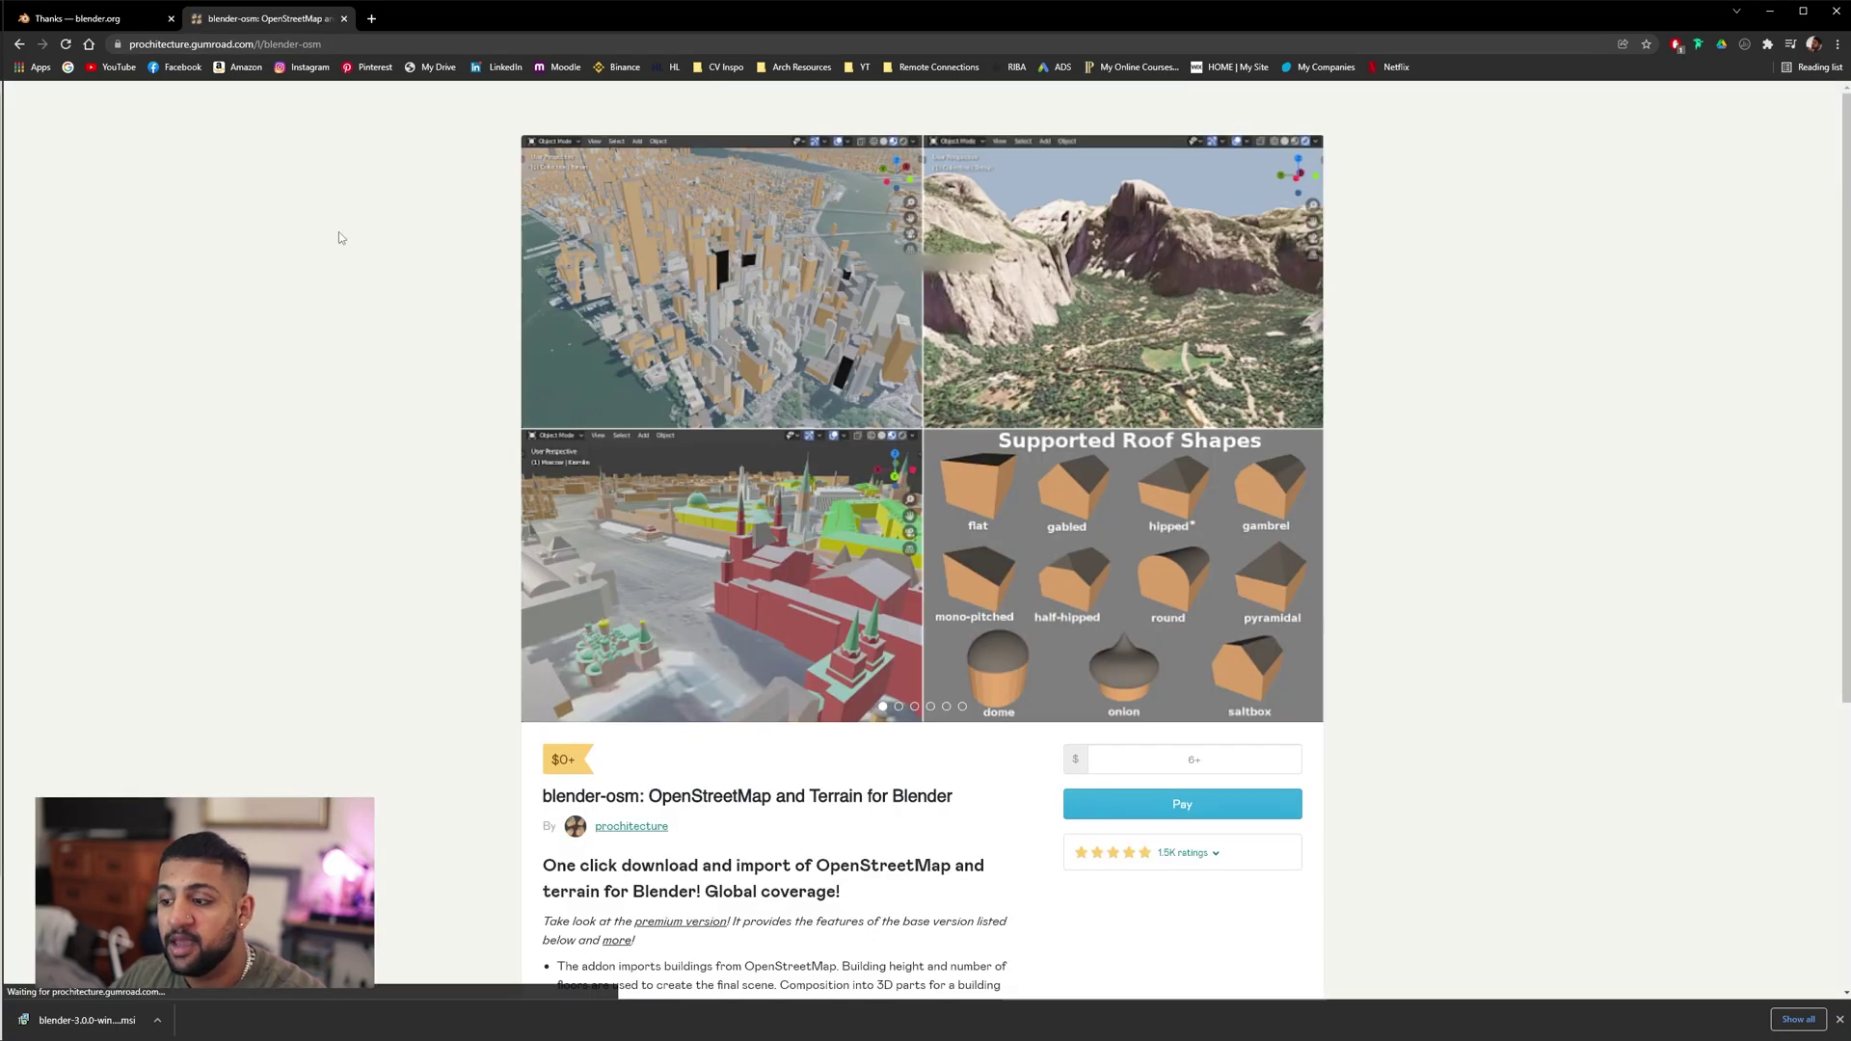
Claim blender-osm for $0 with the saved e-mail address, then open its purchased content page.
{"action": "scroll", "coordinate": [492, 301], "scroll_direction": "down", "scroll_amount": 2}
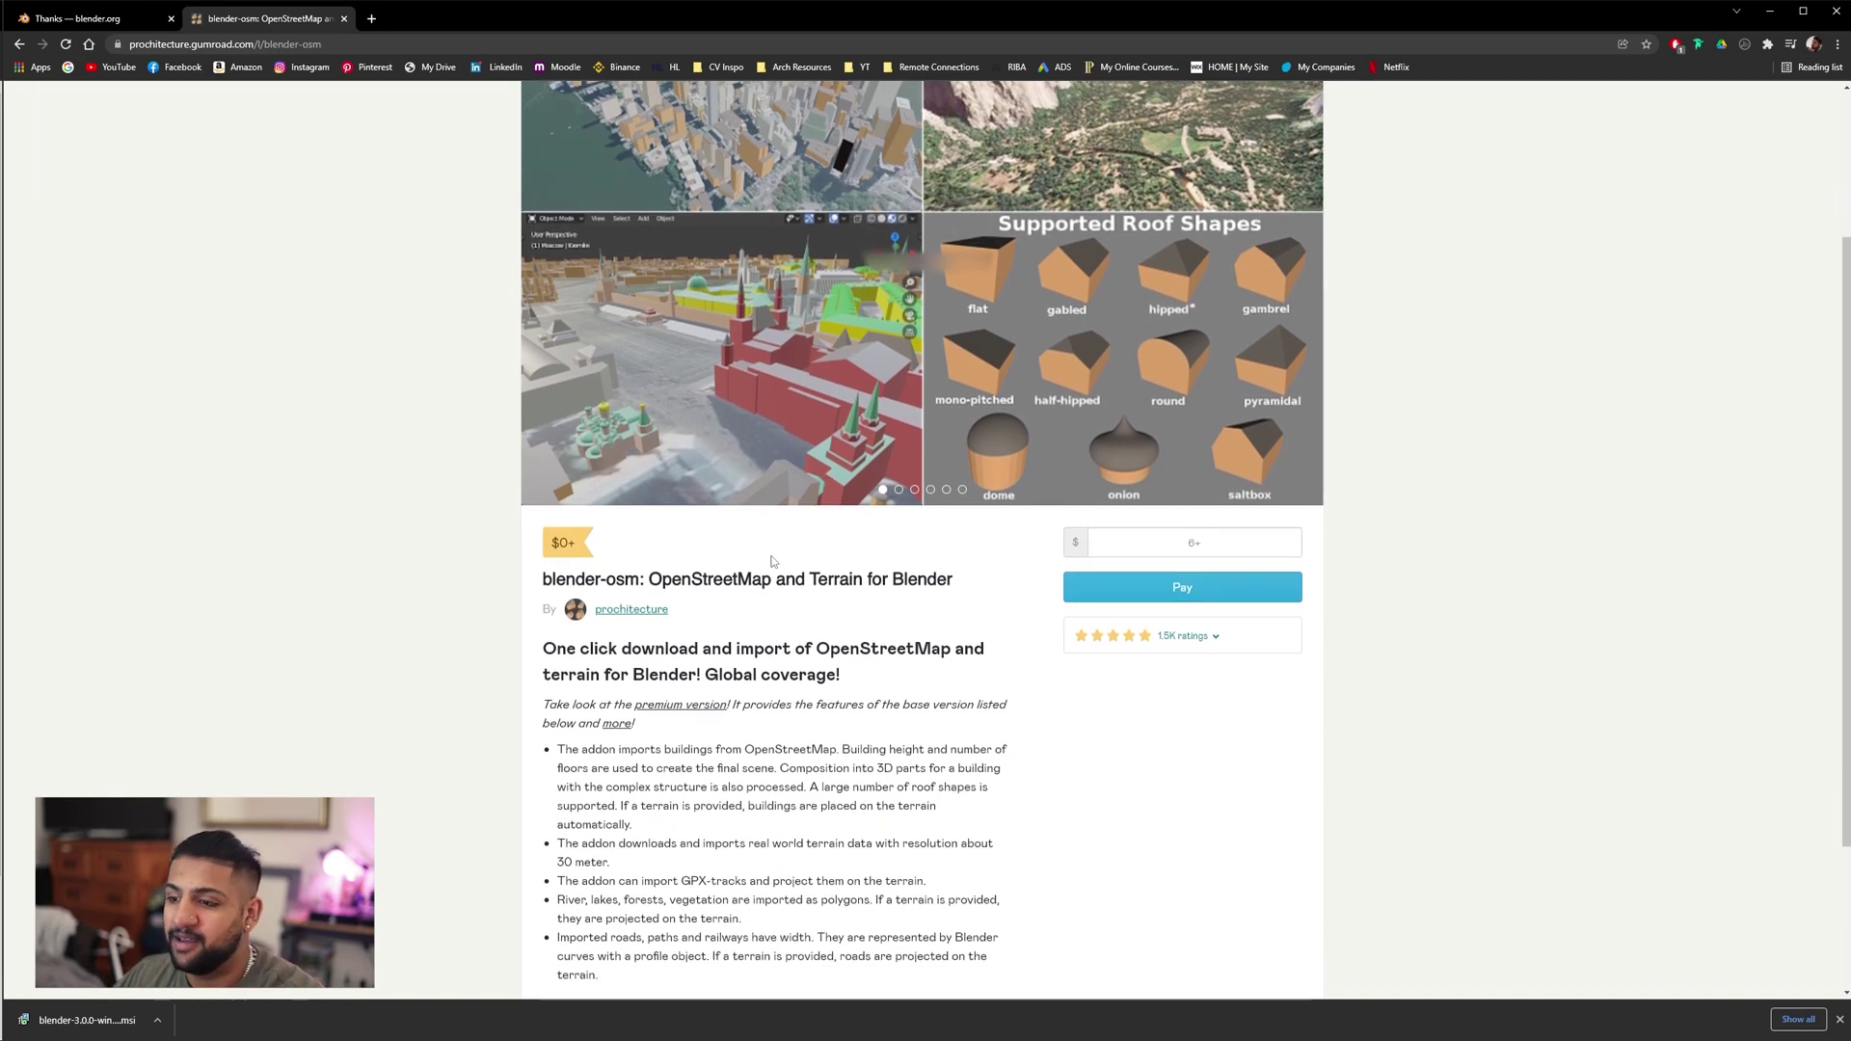
{"action": "left_click", "coordinate": [1209, 588]}
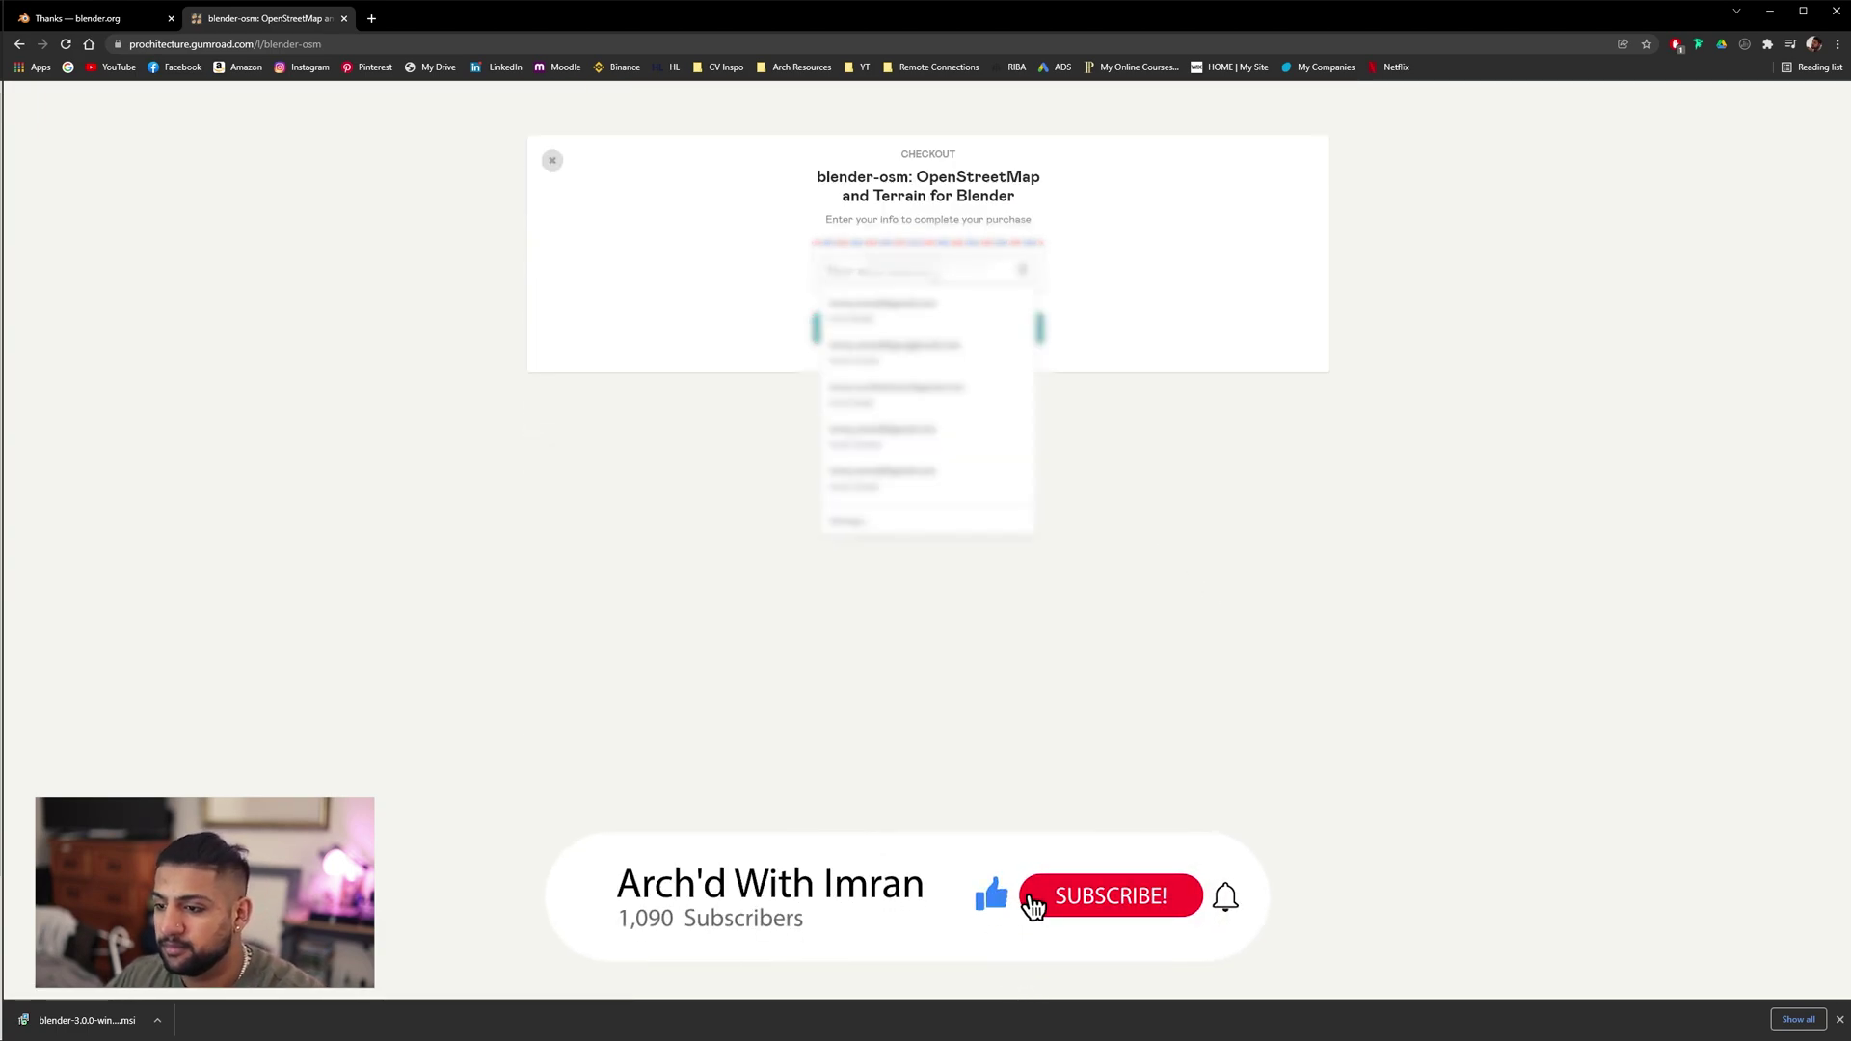
{"action": "key", "text": "Down"}
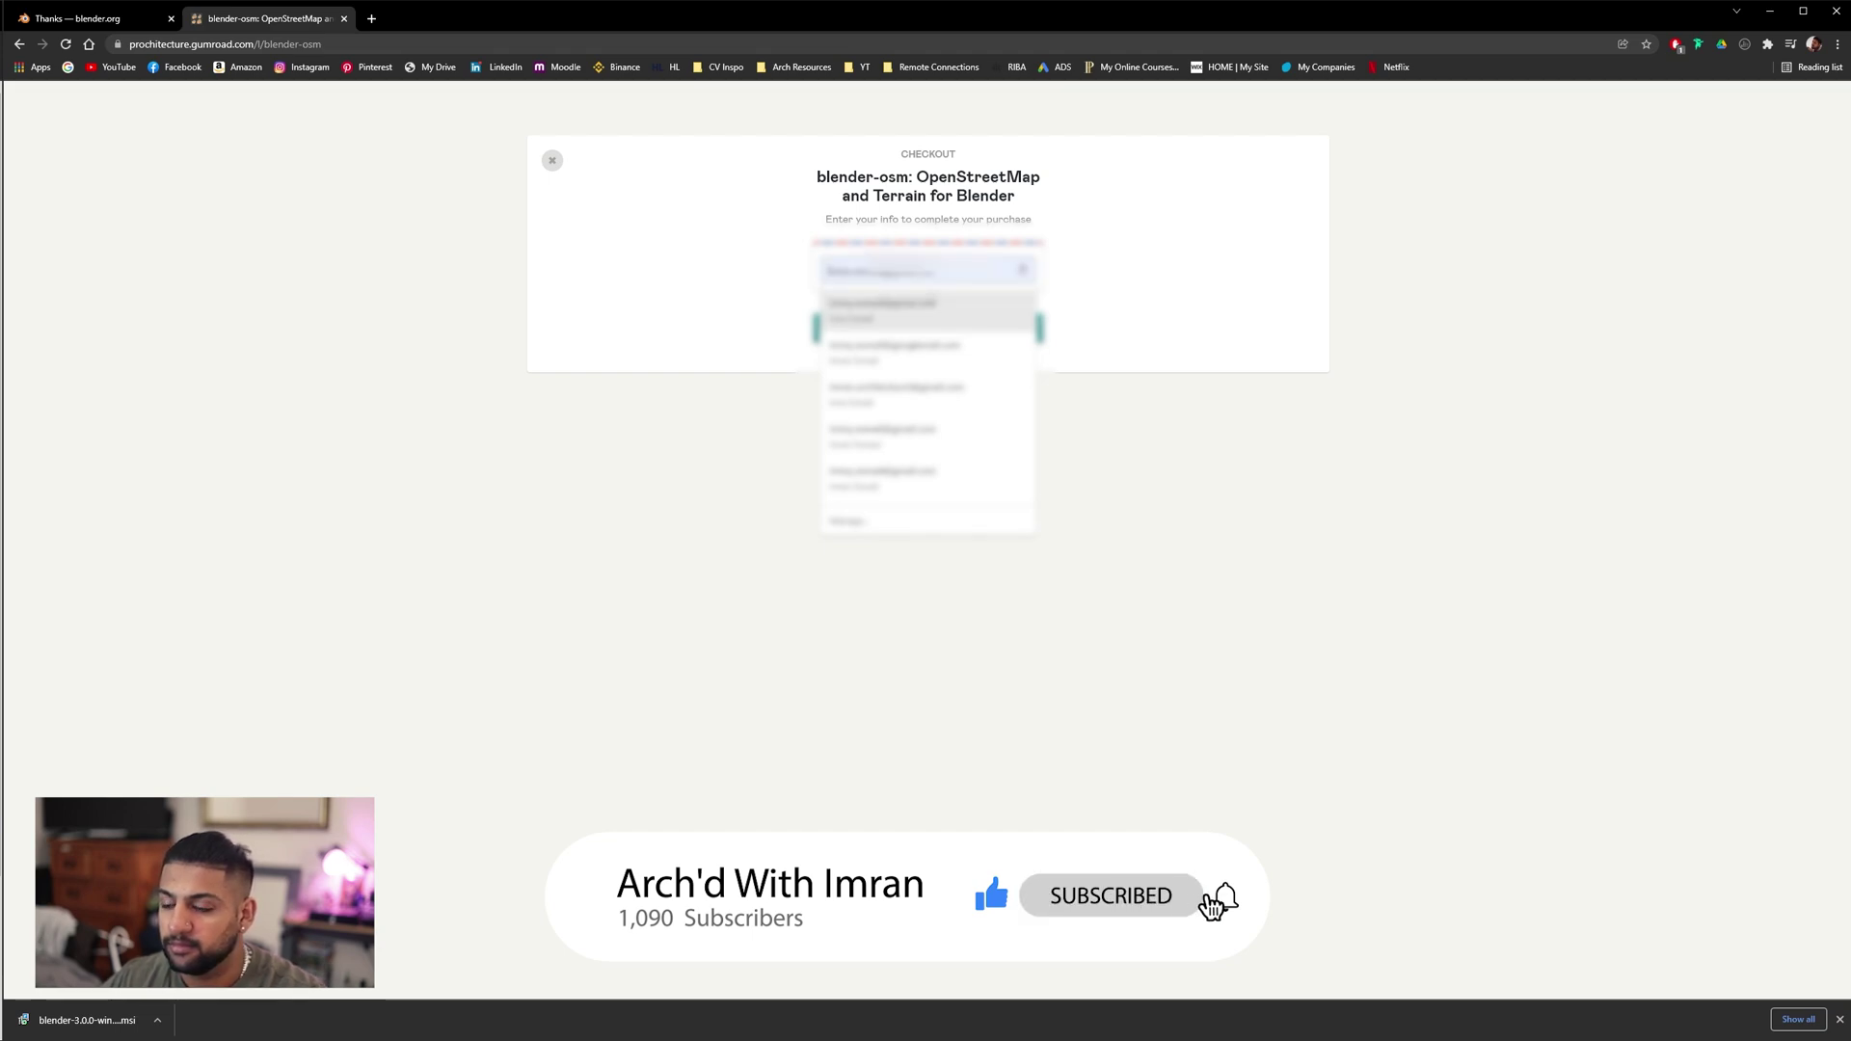
{"action": "key", "text": "Return"}
{"action": "key", "text": "Return"}
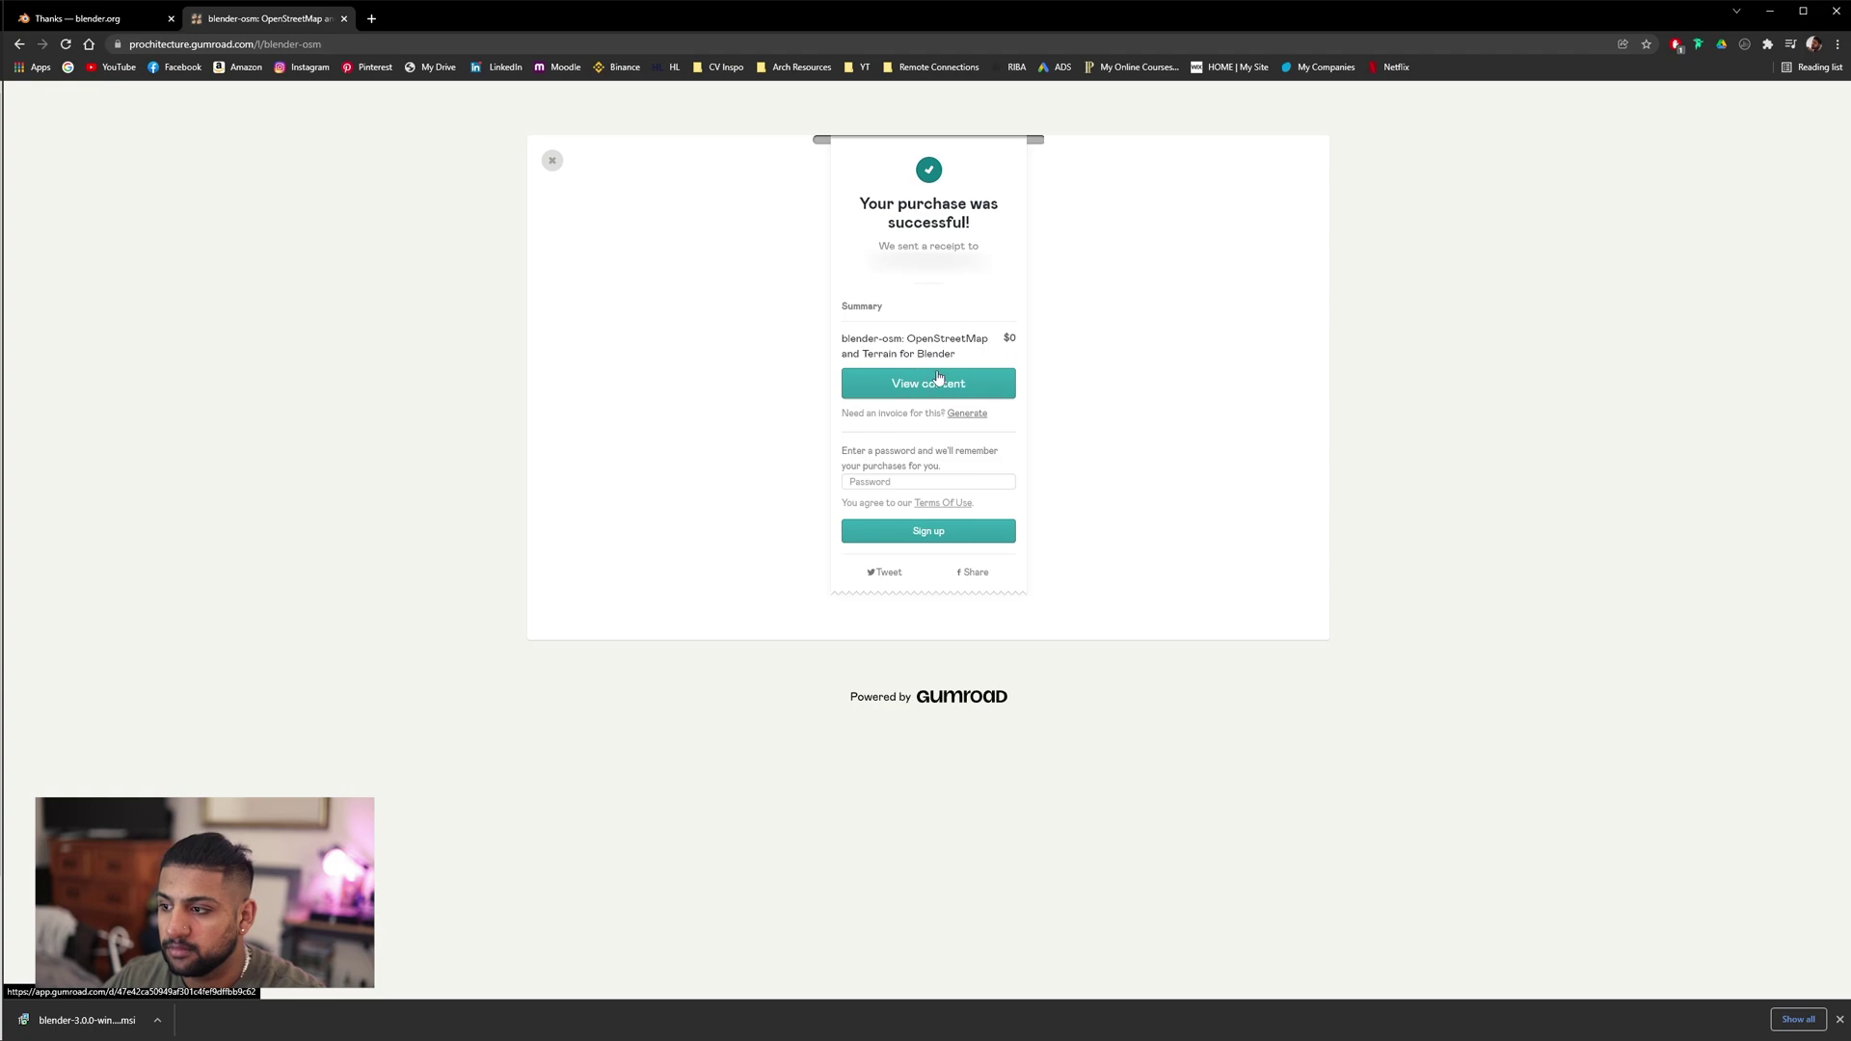
{"action": "left_click", "coordinate": [934, 376]}
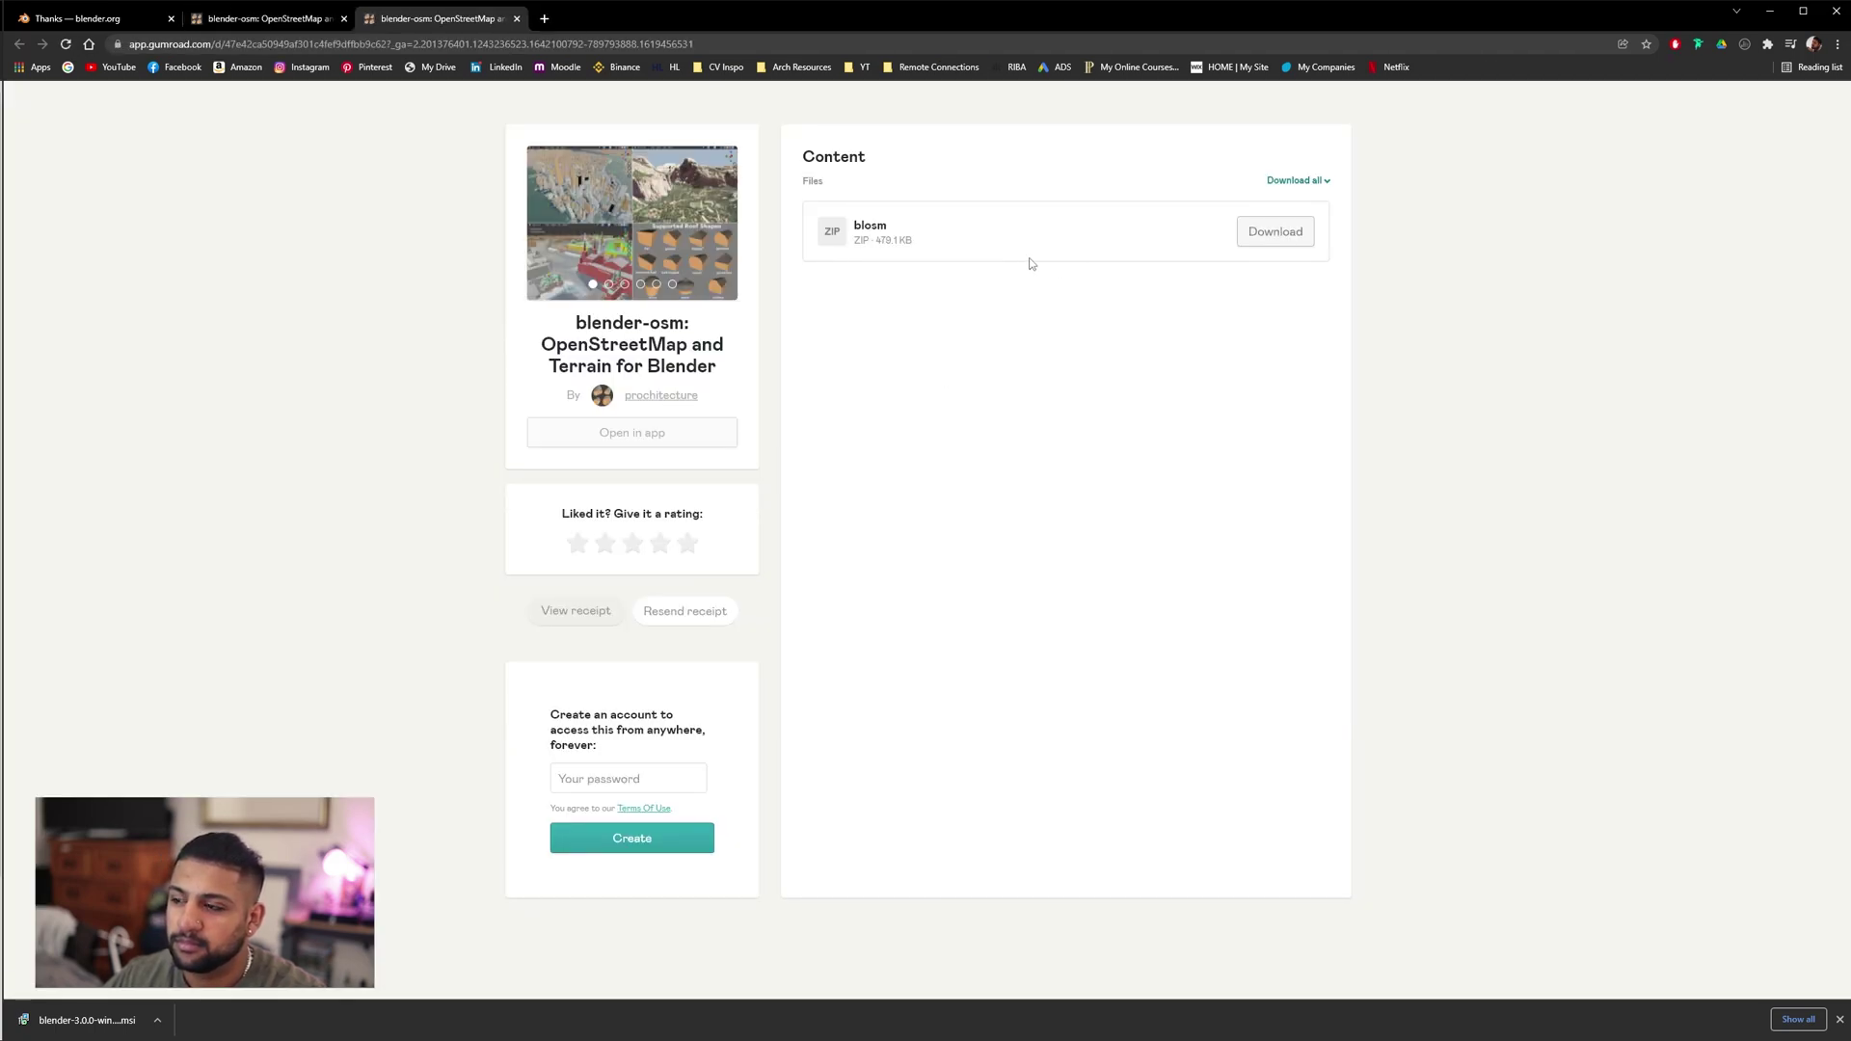
Download blosm.zip, then install Blender 3.0 with the licence accepted and default components, through to Finish.
{"action": "left_click", "coordinate": [1263, 236]}
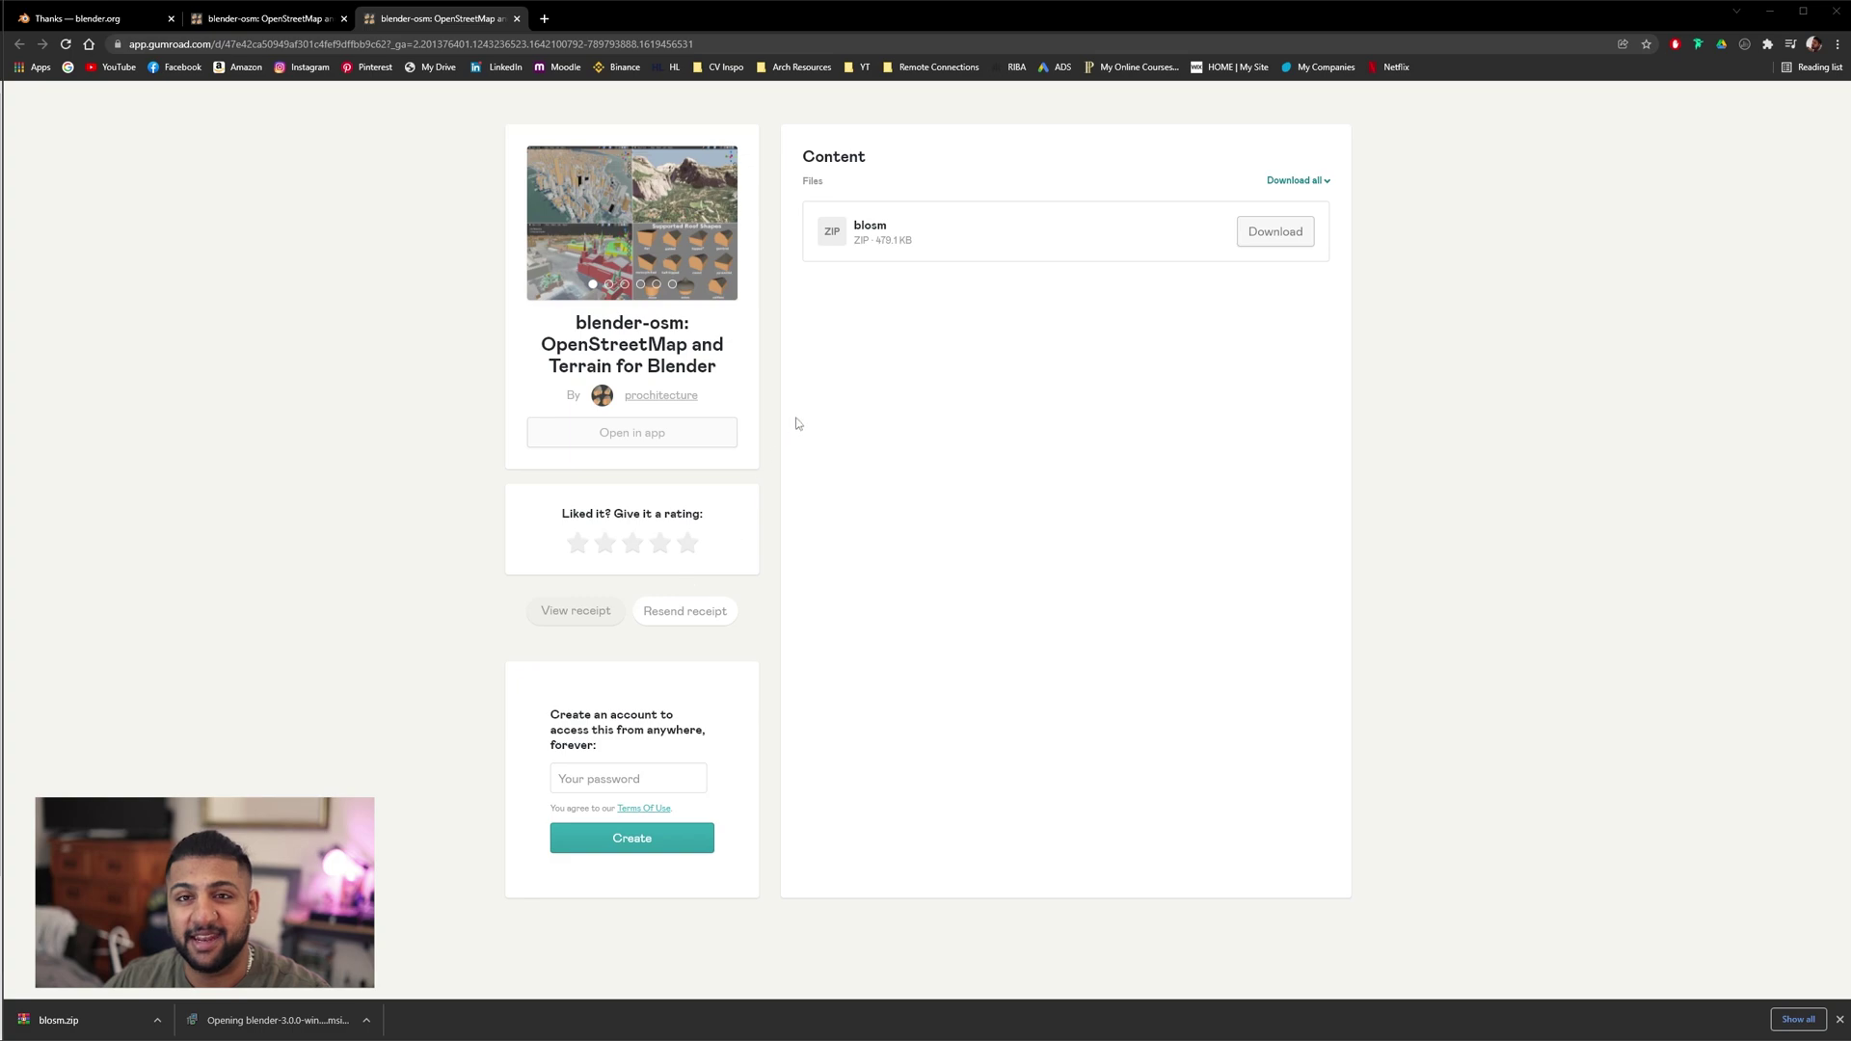
{"action": "left_click", "coordinate": [1002, 642]}
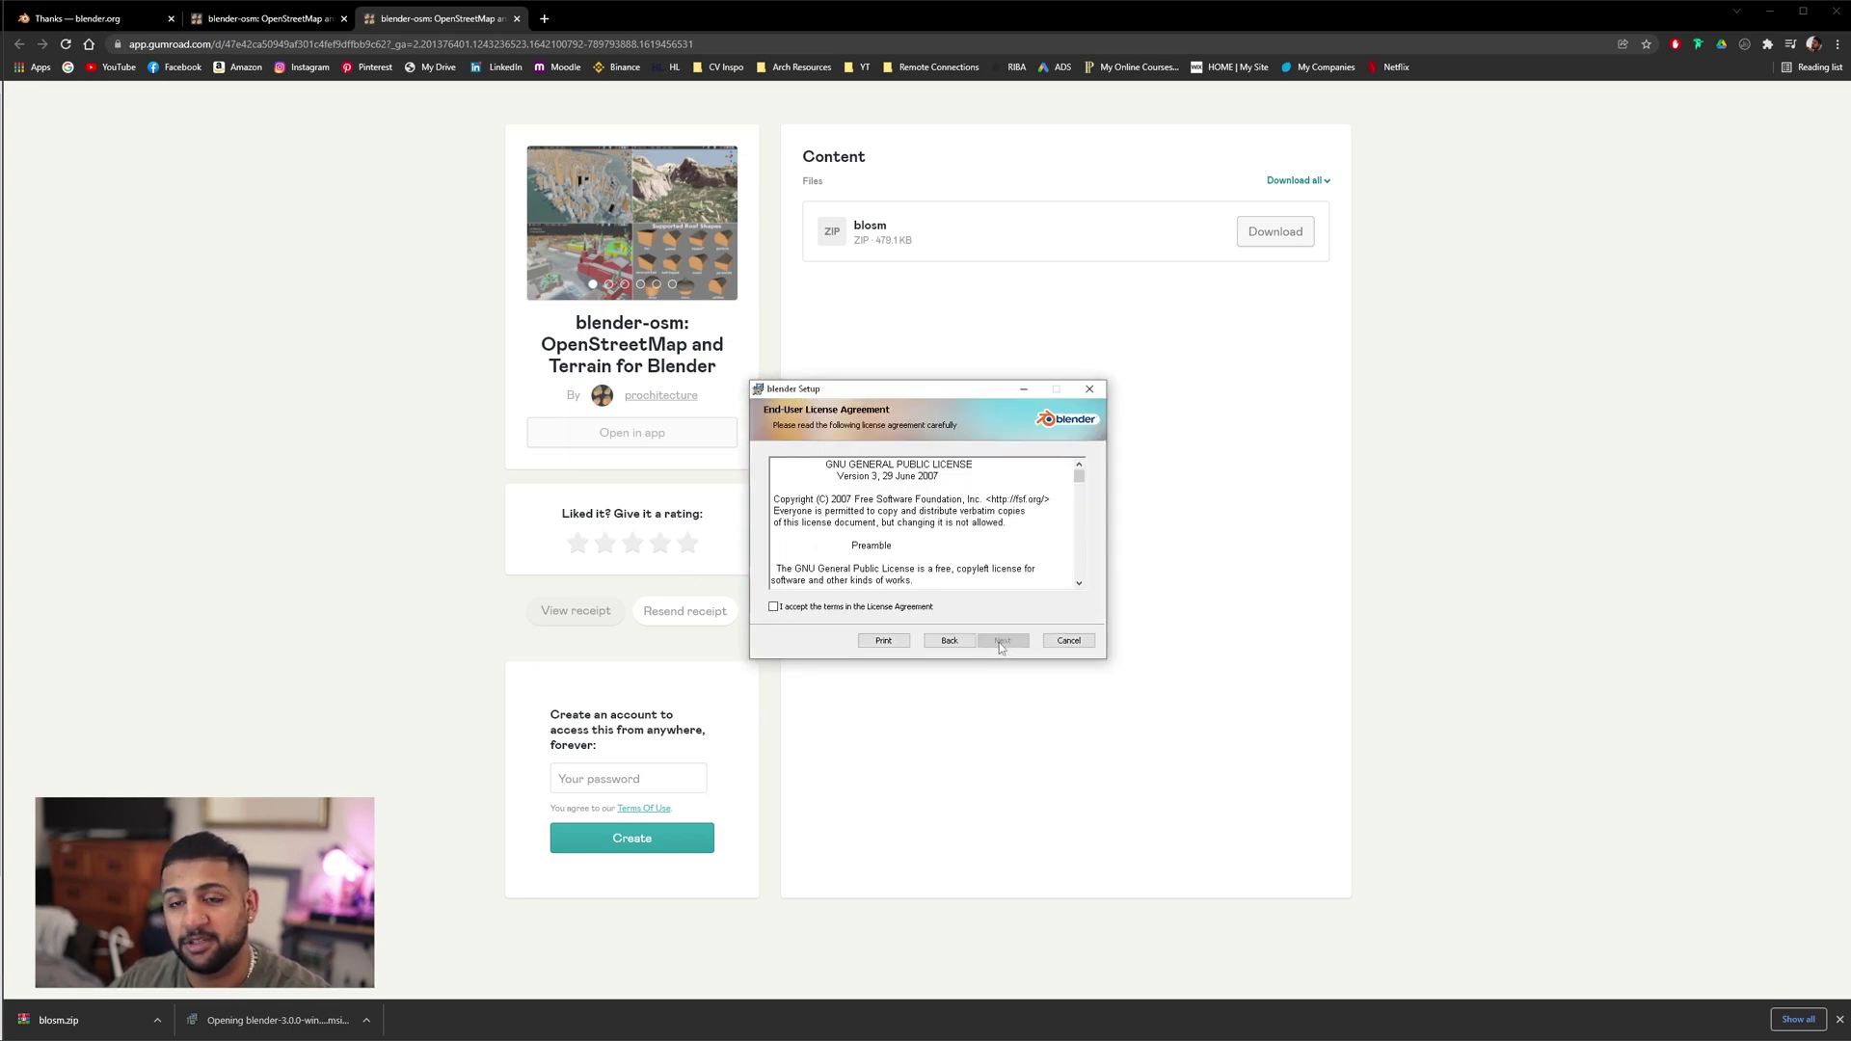
{"action": "left_click", "coordinate": [906, 608]}
{"action": "left_click", "coordinate": [1005, 641]}
{"action": "left_click", "coordinate": [1008, 641]}
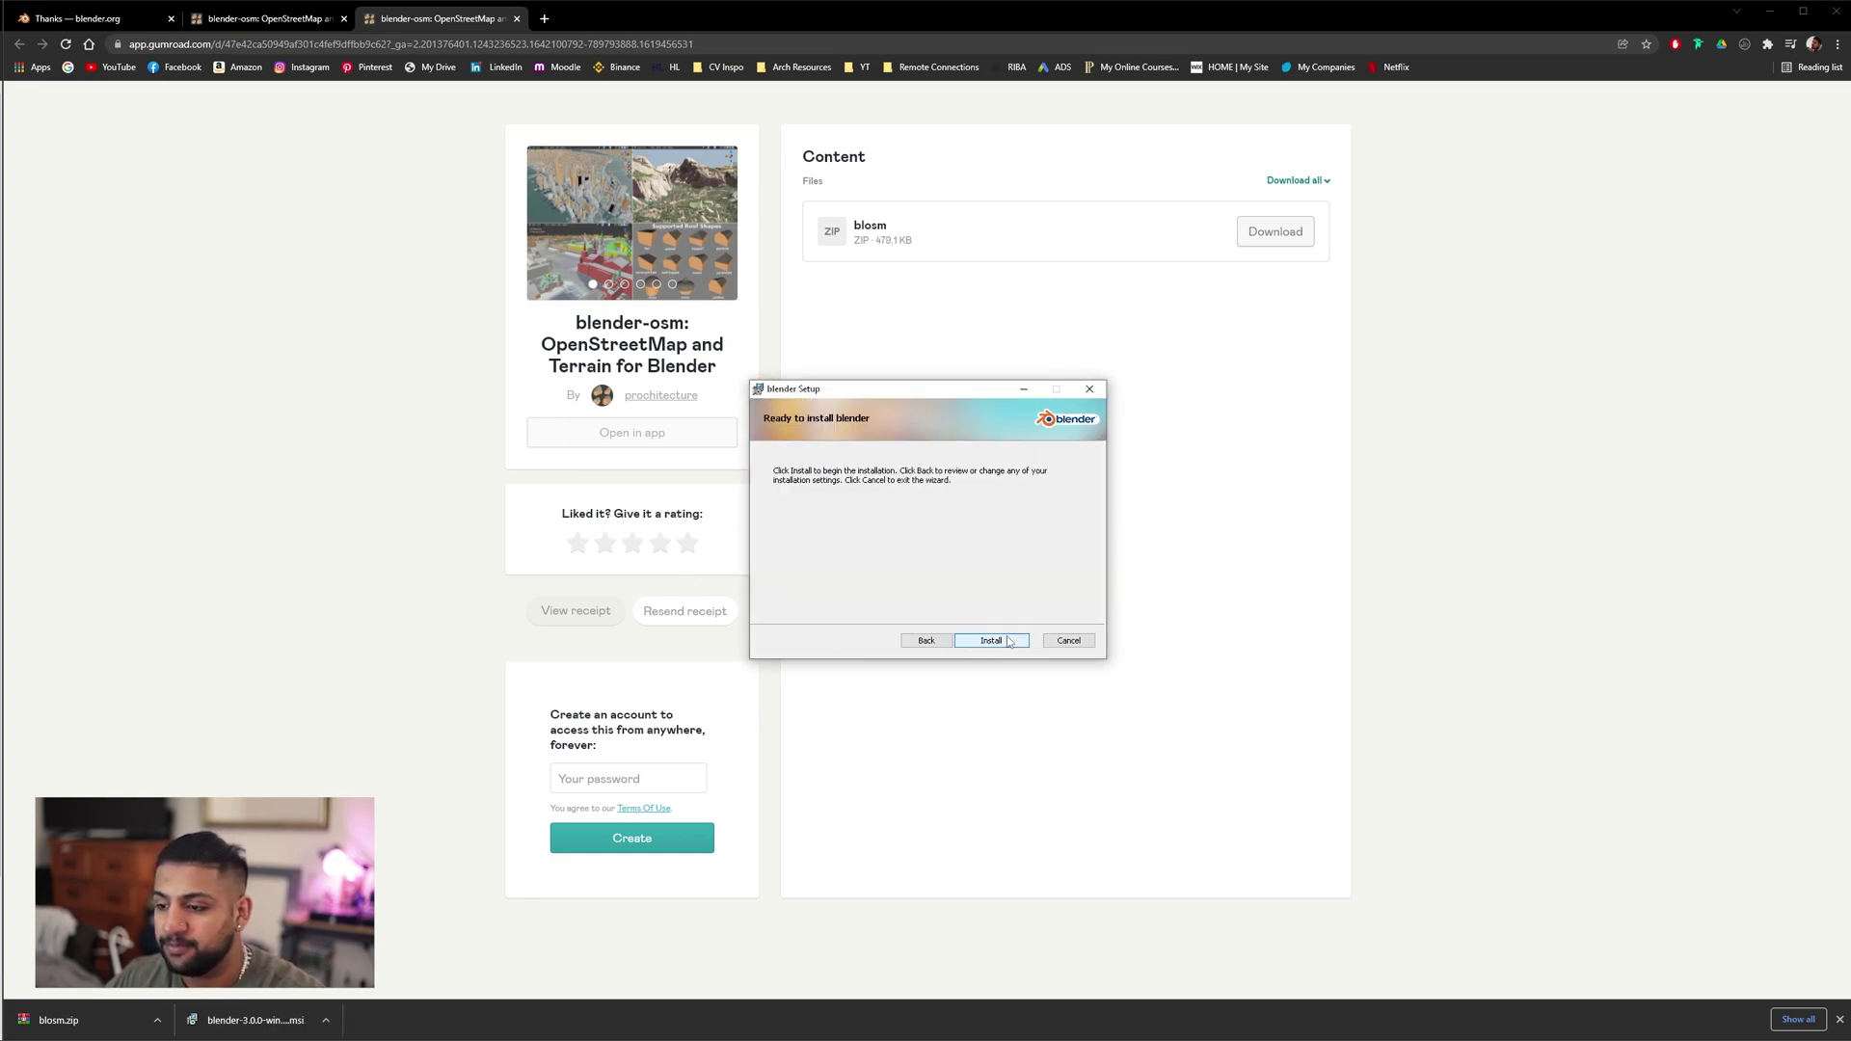
{"action": "left_click", "coordinate": [991, 641]}
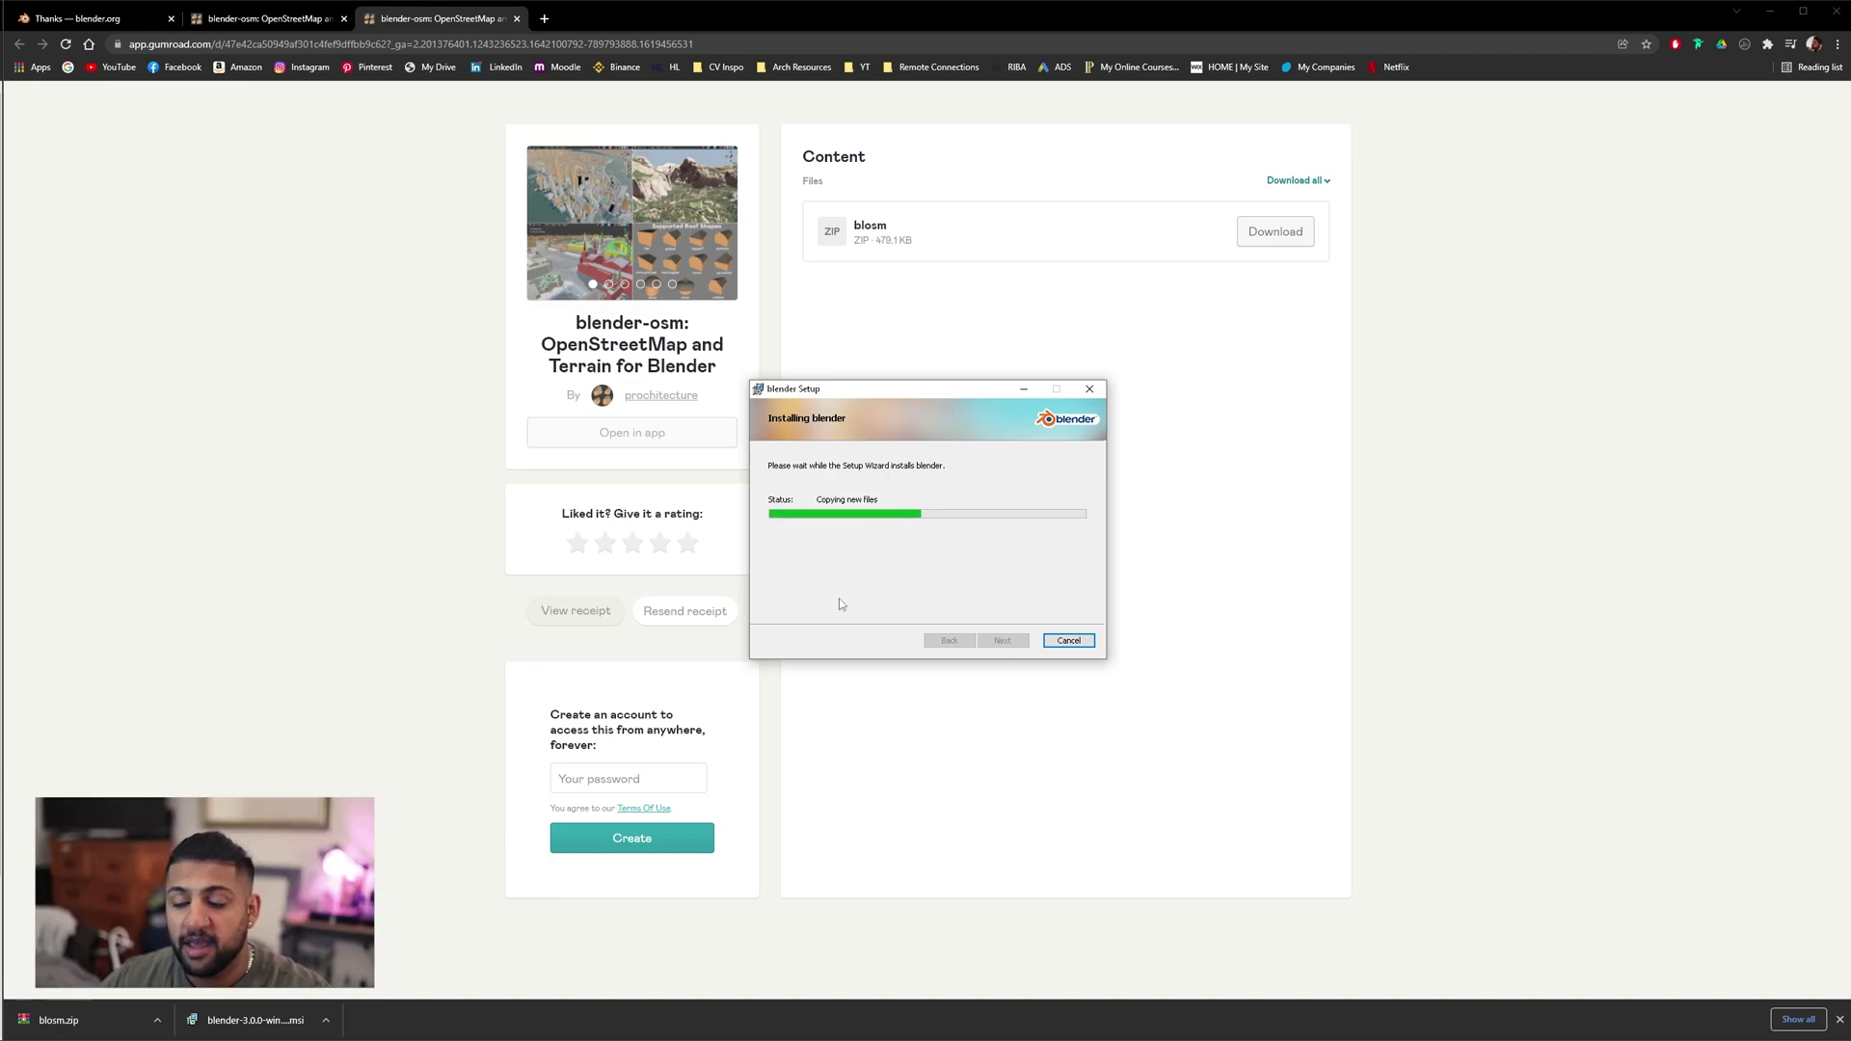
{"action": "left_click", "coordinate": [995, 641]}
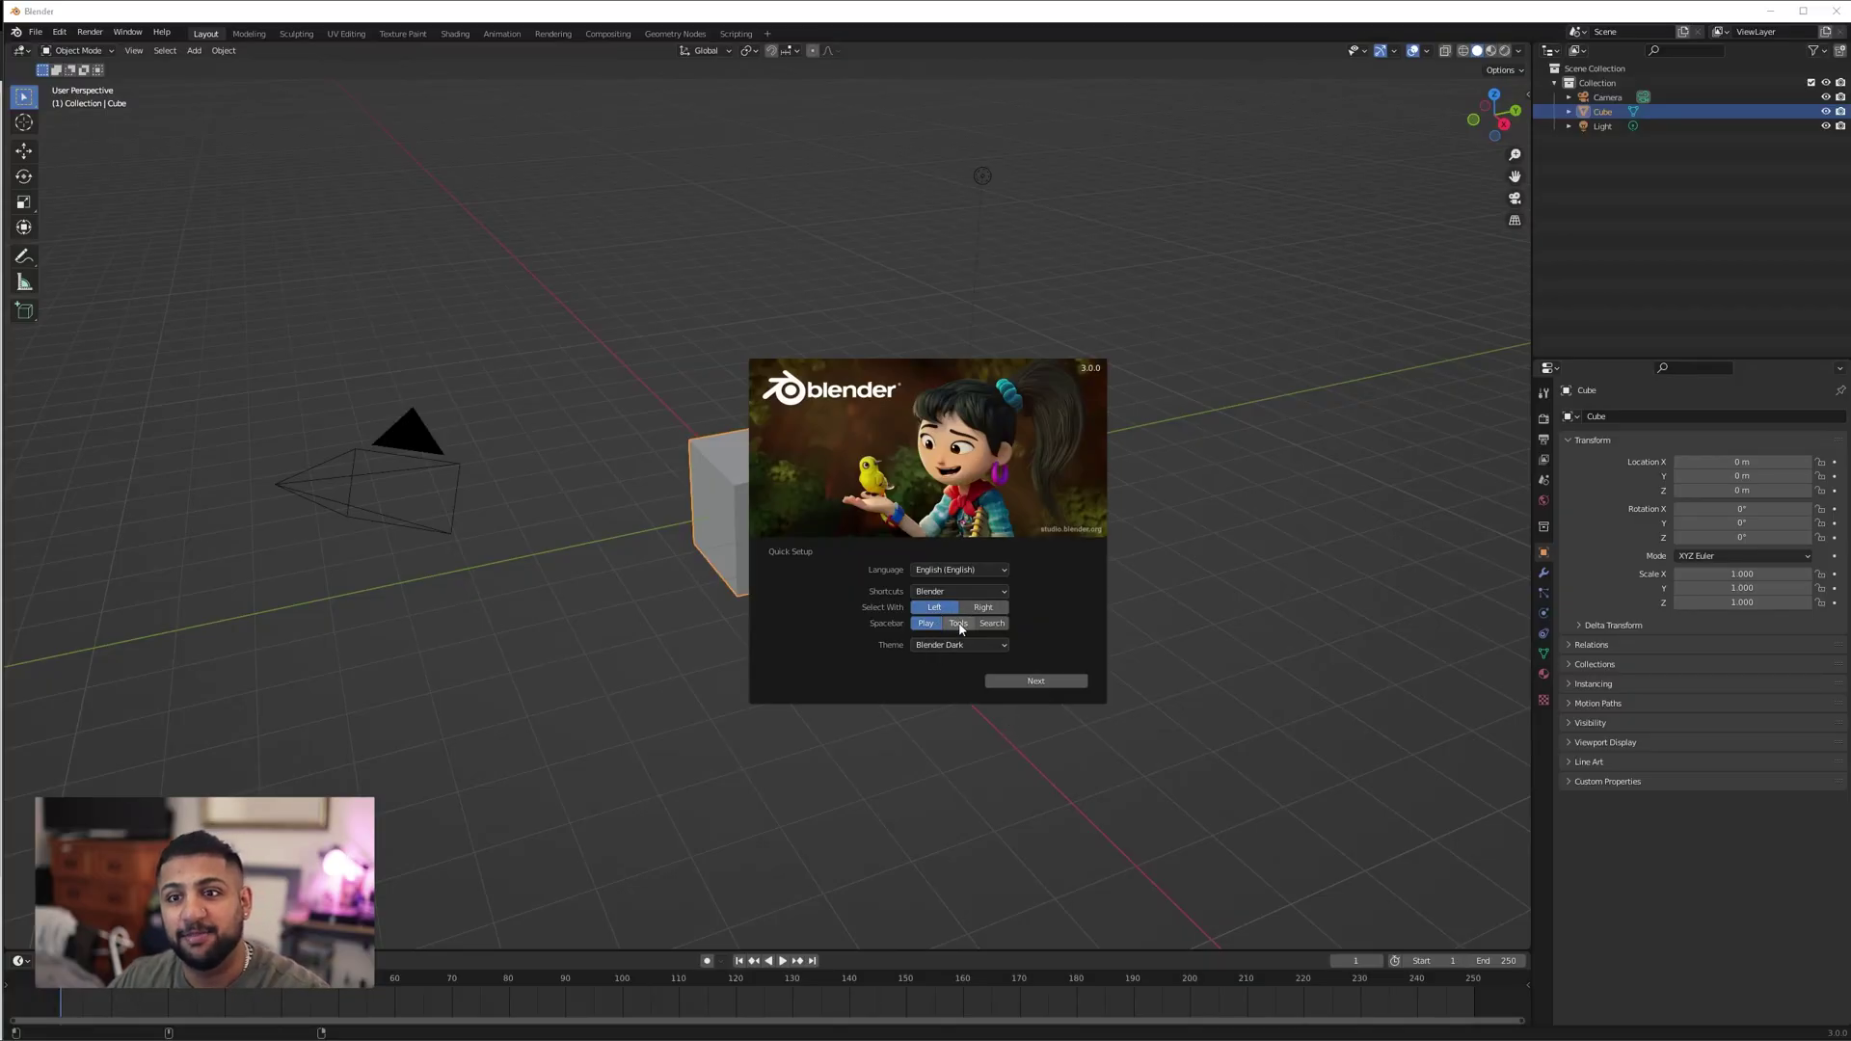
Accept the default Quick Setup, dismiss the splash into the General scene, and show the N sidebar.
{"action": "left_click", "coordinate": [1027, 680]}
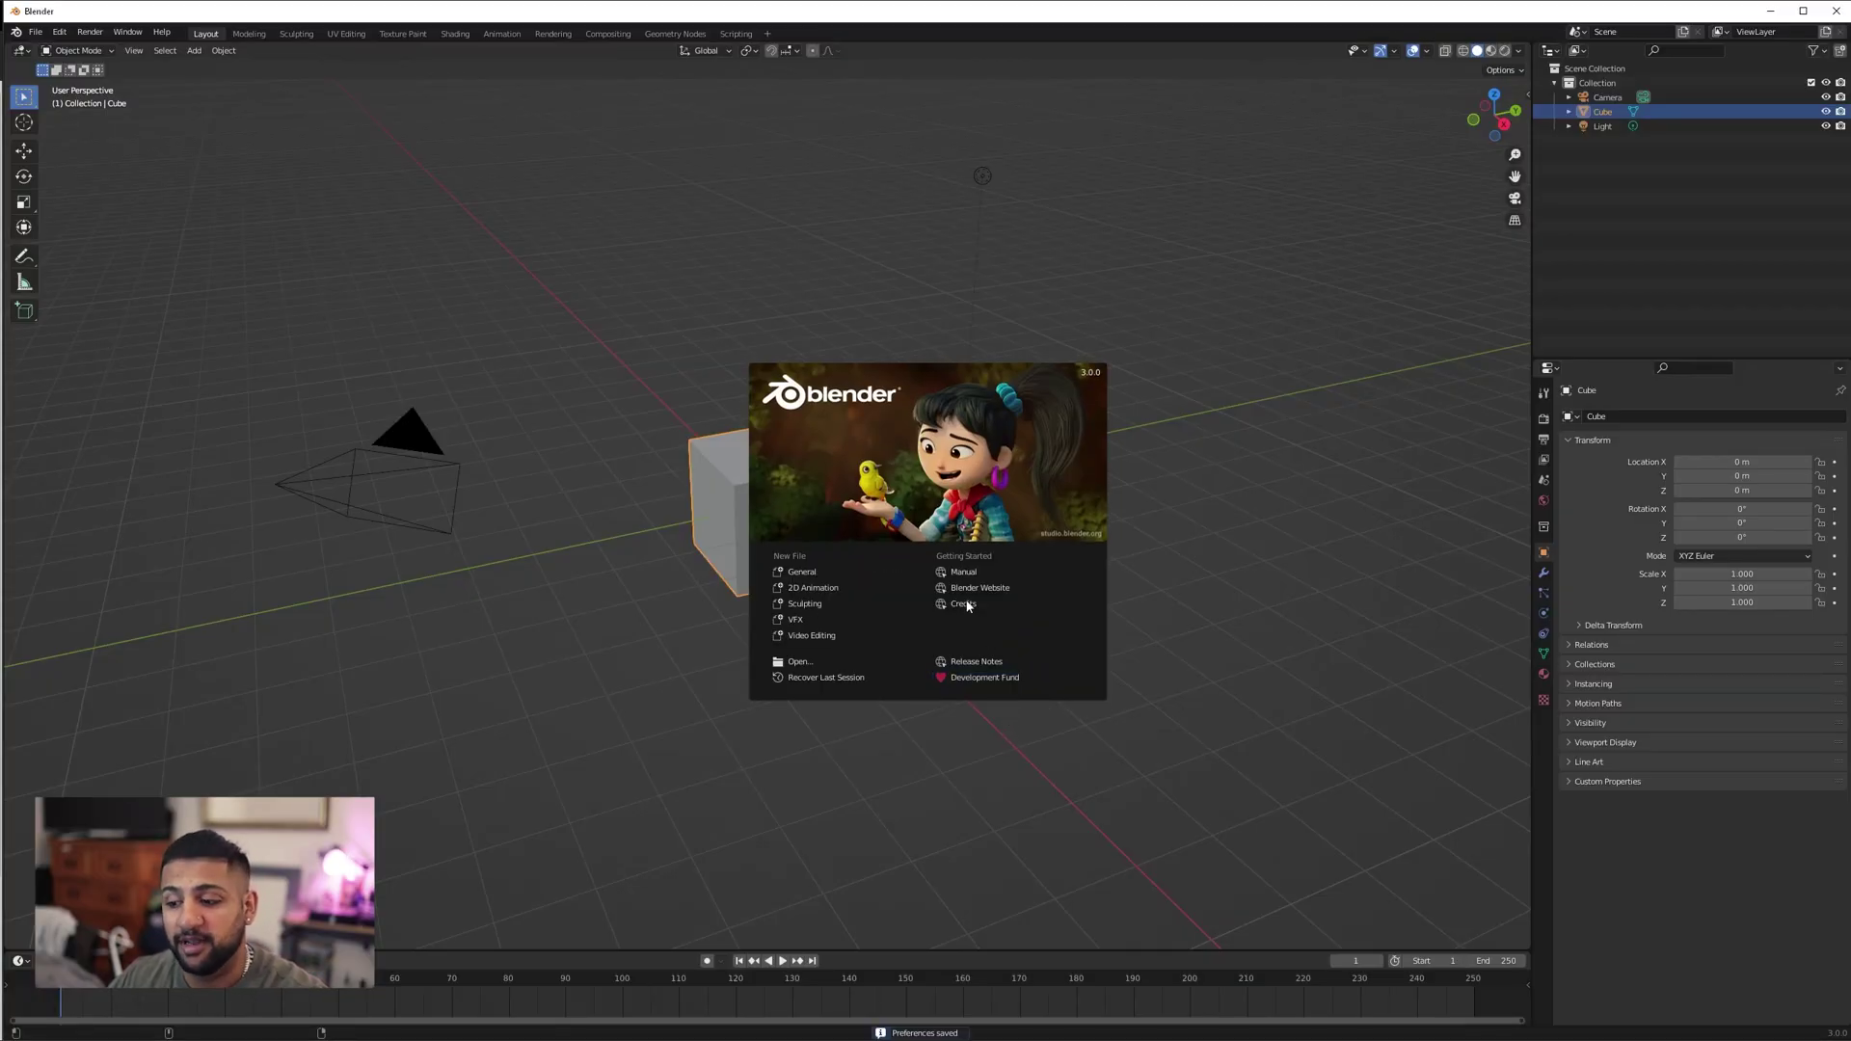
{"action": "left_click", "coordinate": [803, 572]}
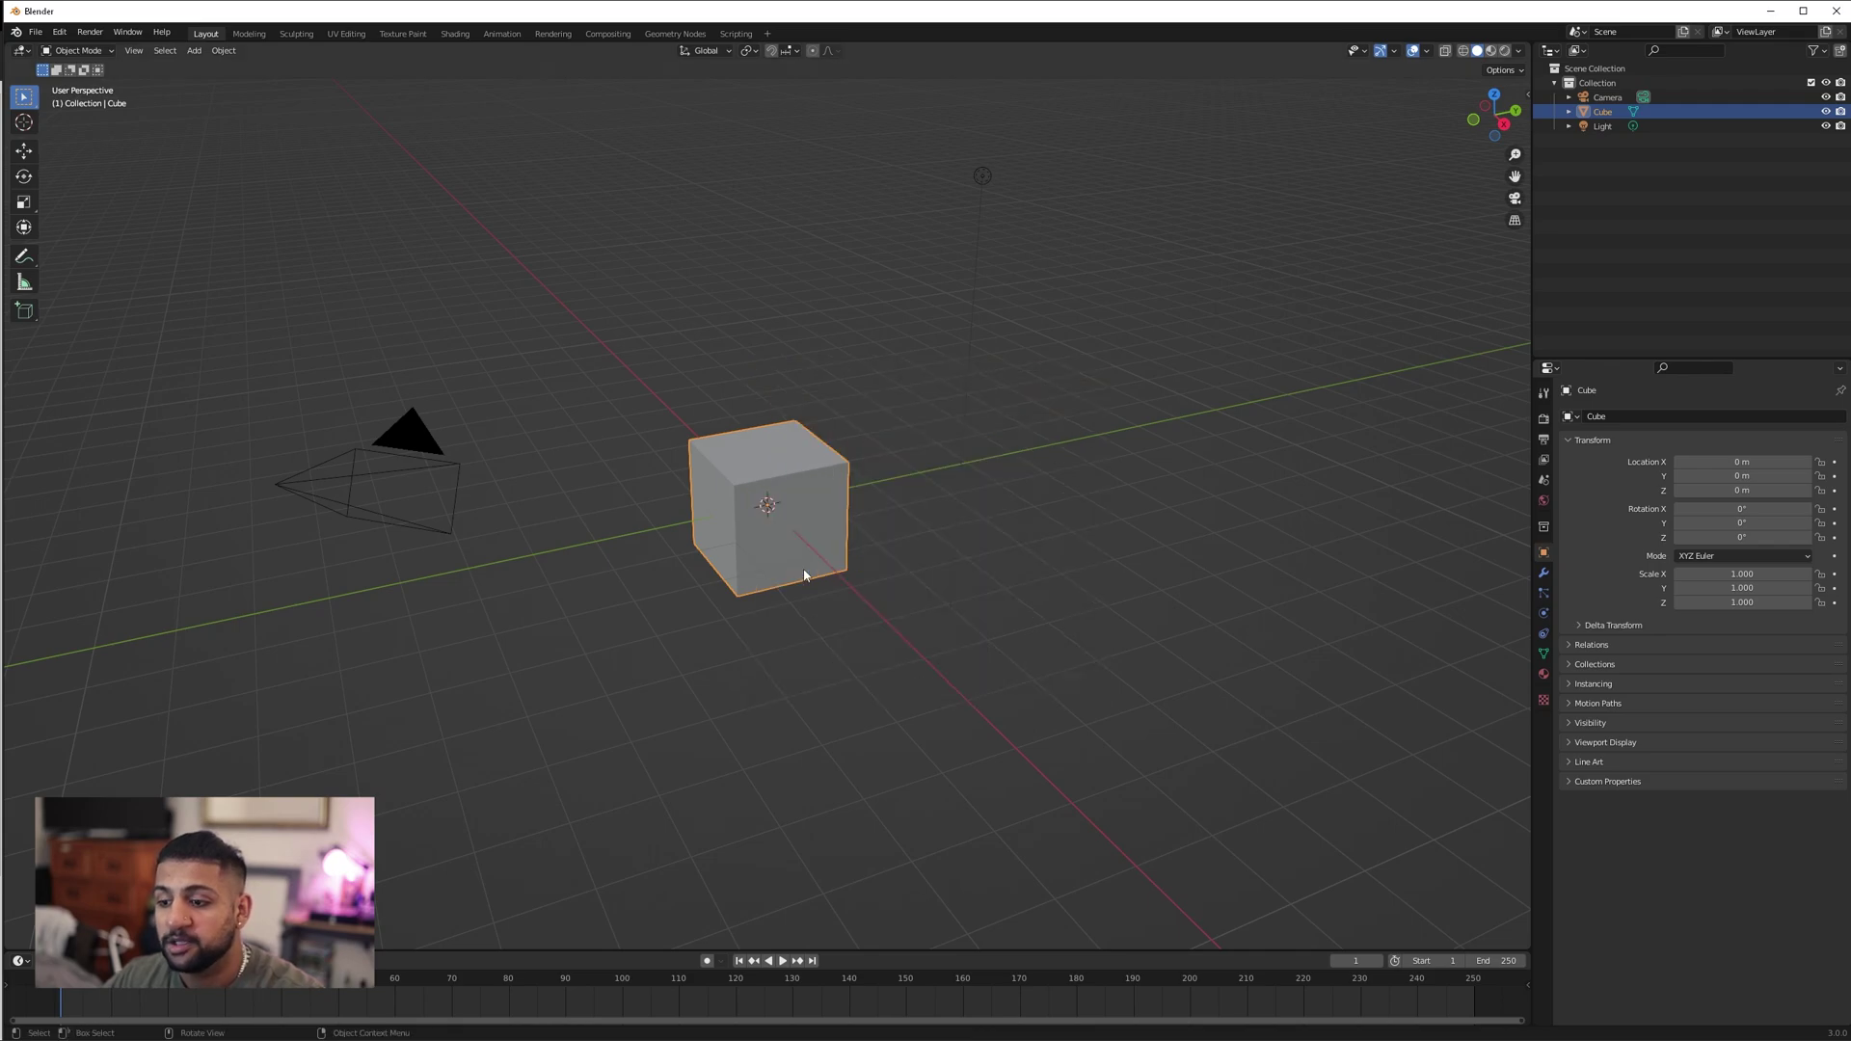
{"action": "scroll", "coordinate": [892, 458], "scroll_direction": "down", "scroll_amount": 6}
{"action": "key", "text": "n"}
{"action": "key", "text": "n"}
{"action": "key", "text": "n"}
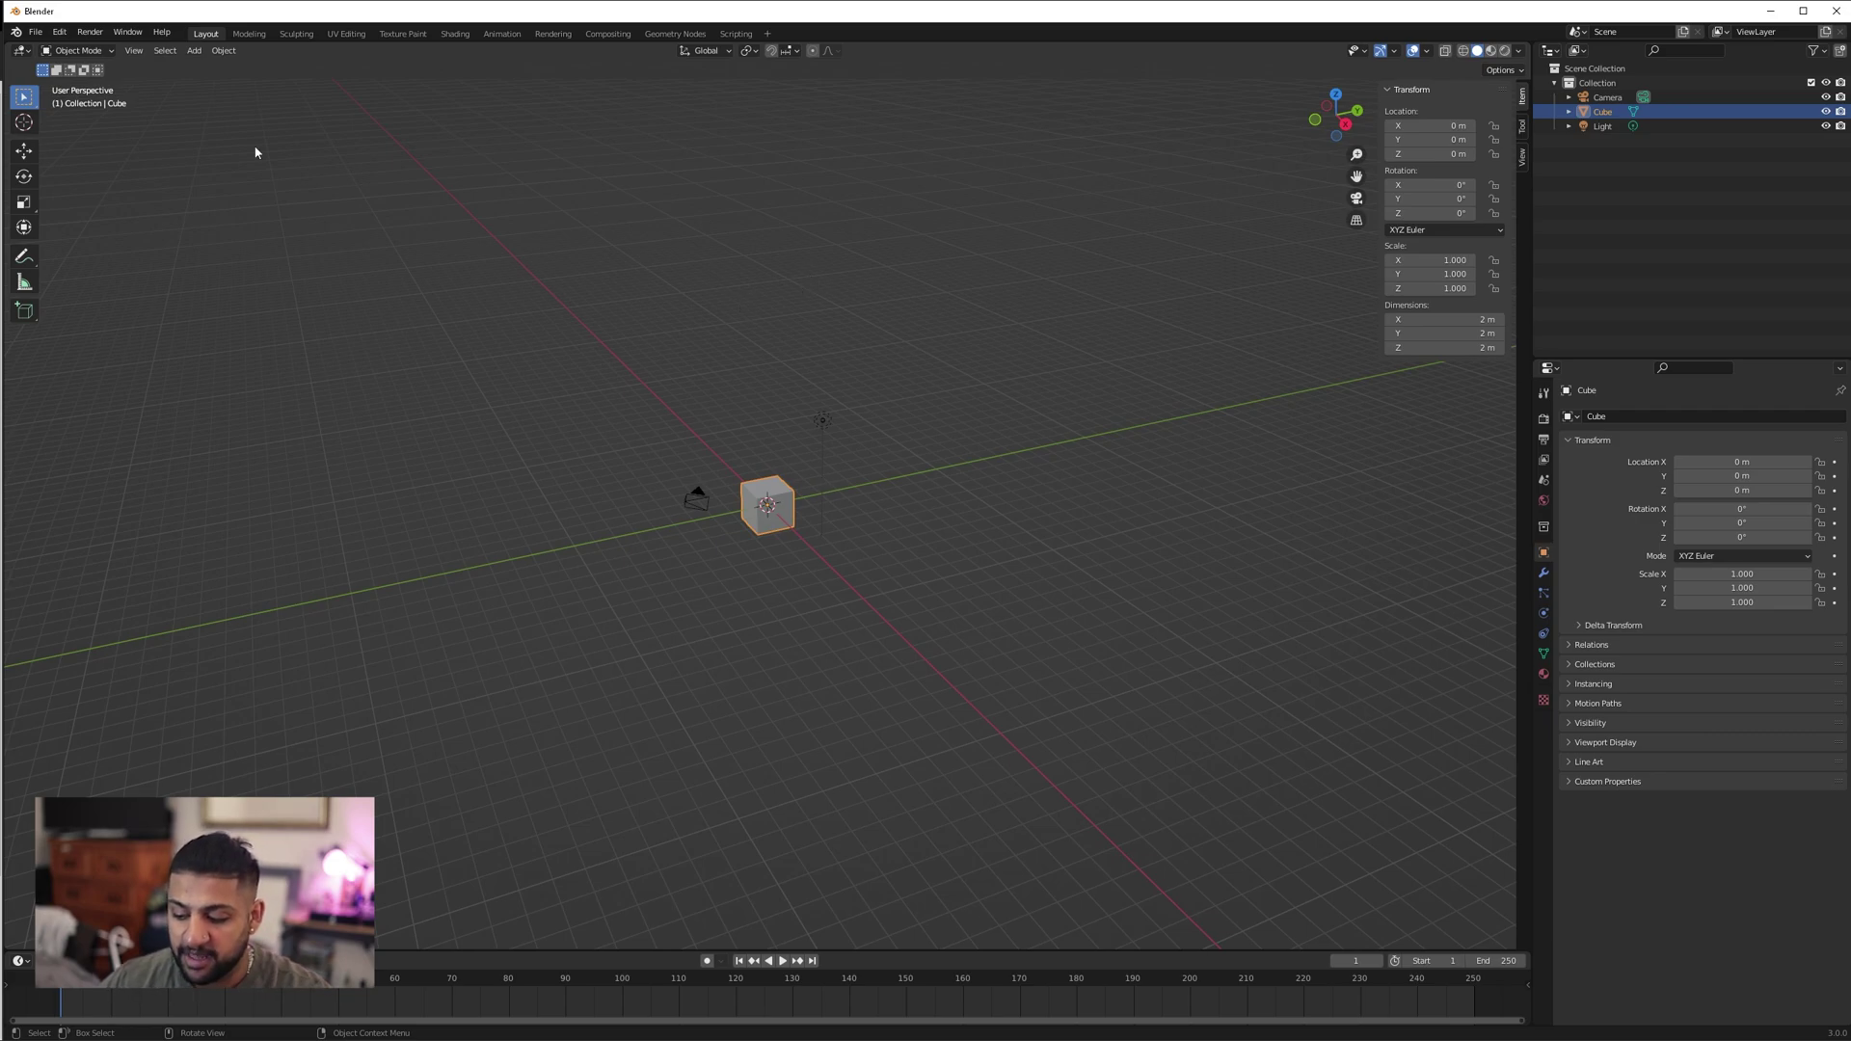
{"action": "left_click", "coordinate": [36, 33]}
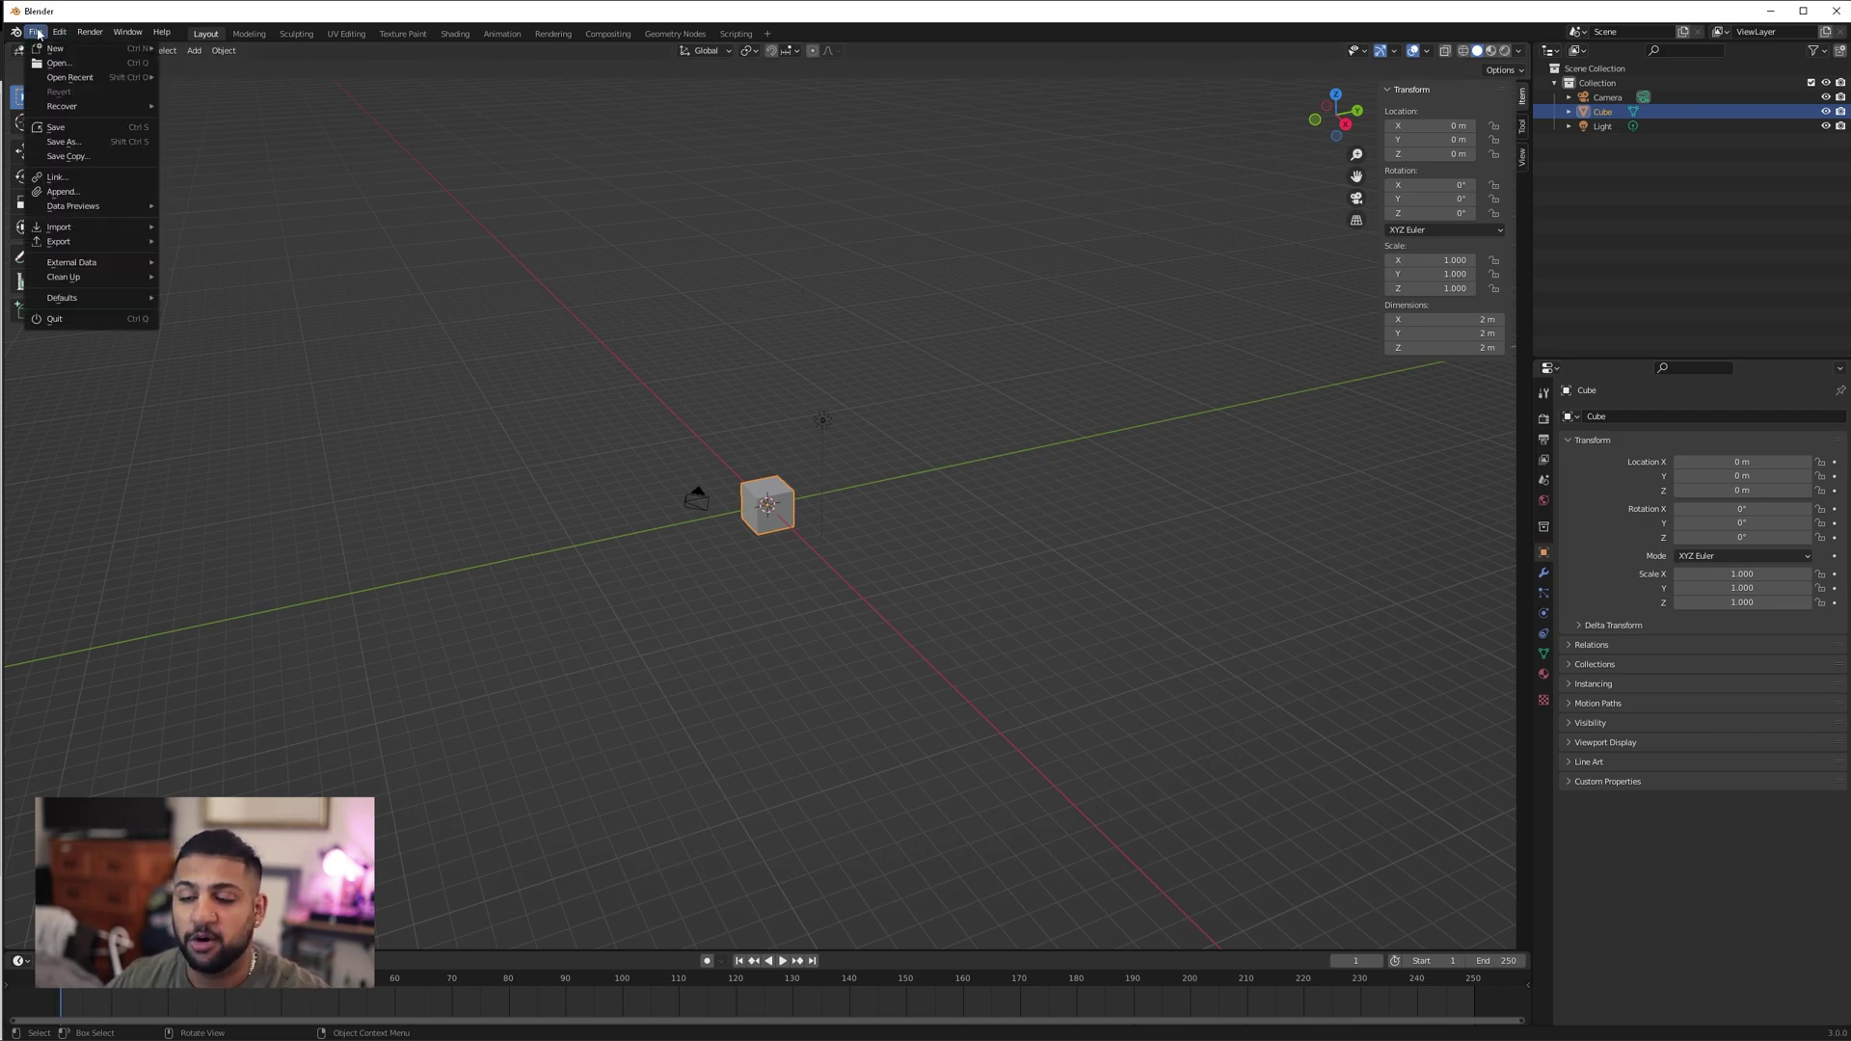
{"action": "left_click", "coordinate": [277, 136]}
In Preferences > Add-ons, install blosm.zip from F:\Youtube\Videos\blender osm.
{"action": "left_click", "coordinate": [59, 33]}
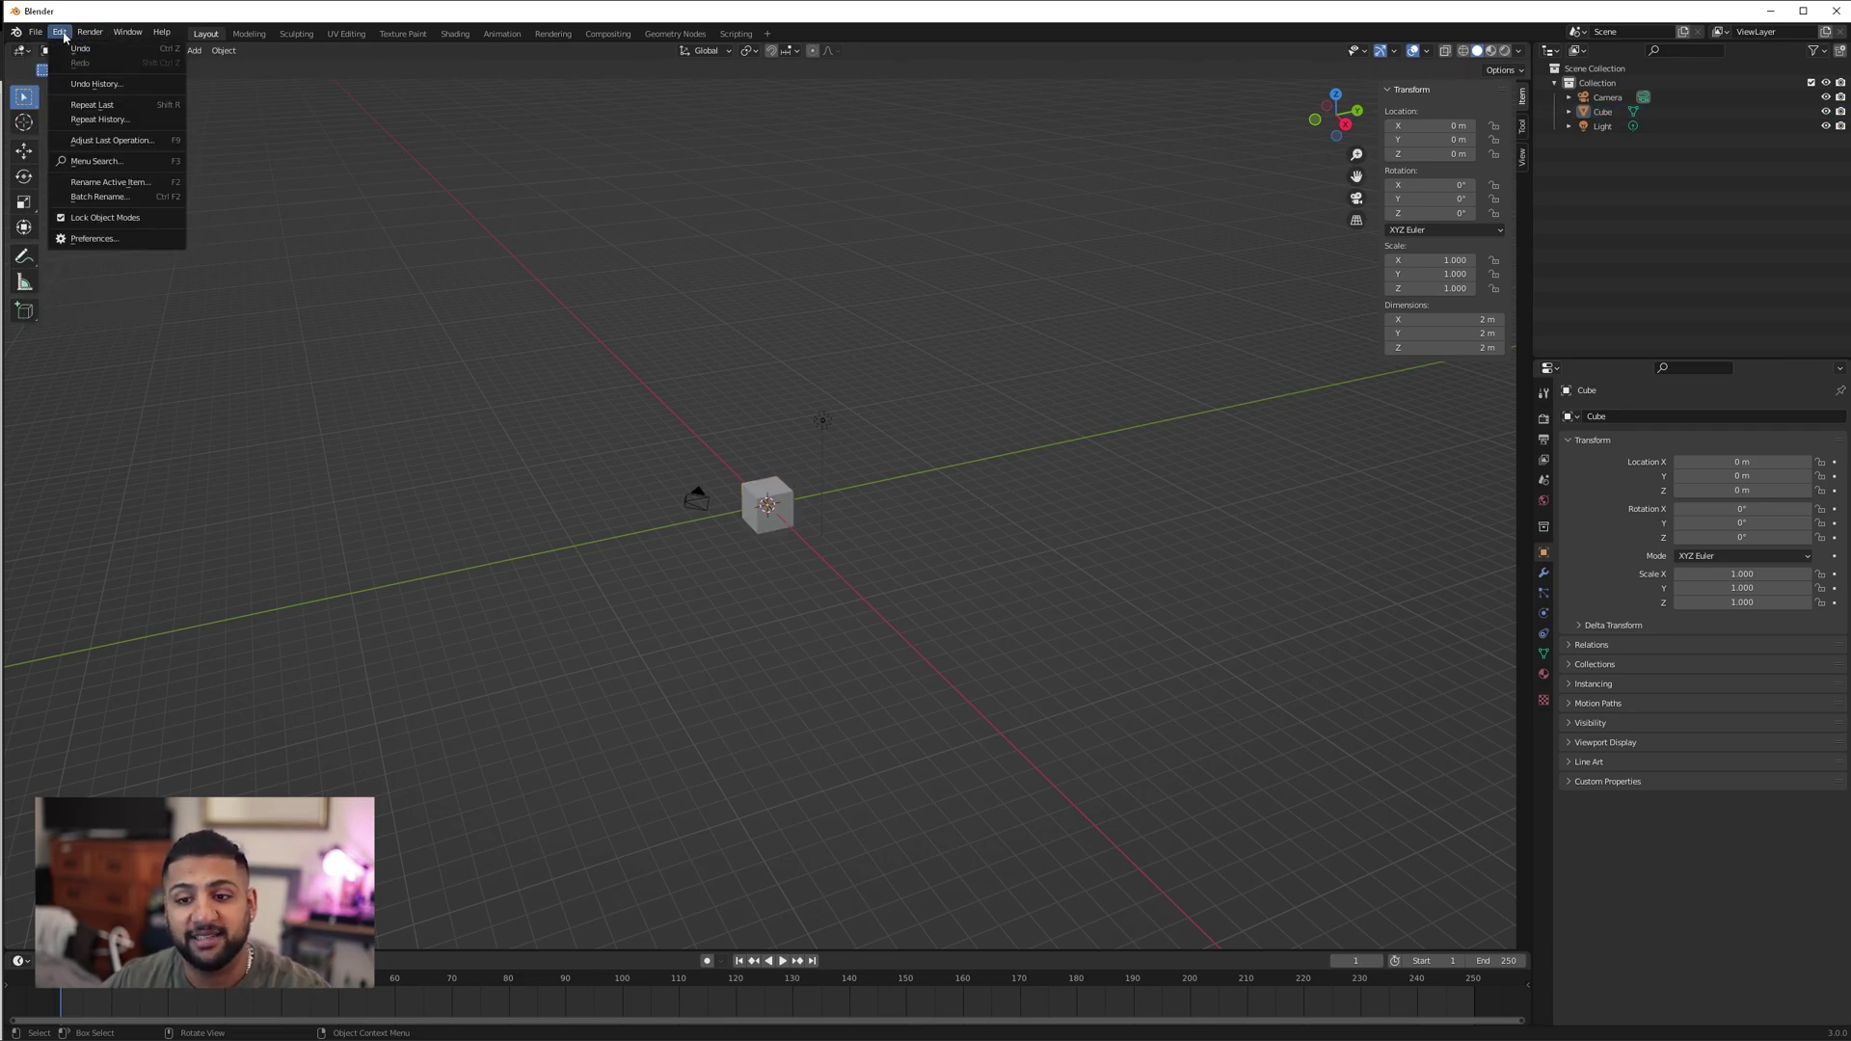
{"action": "left_click", "coordinate": [94, 239]}
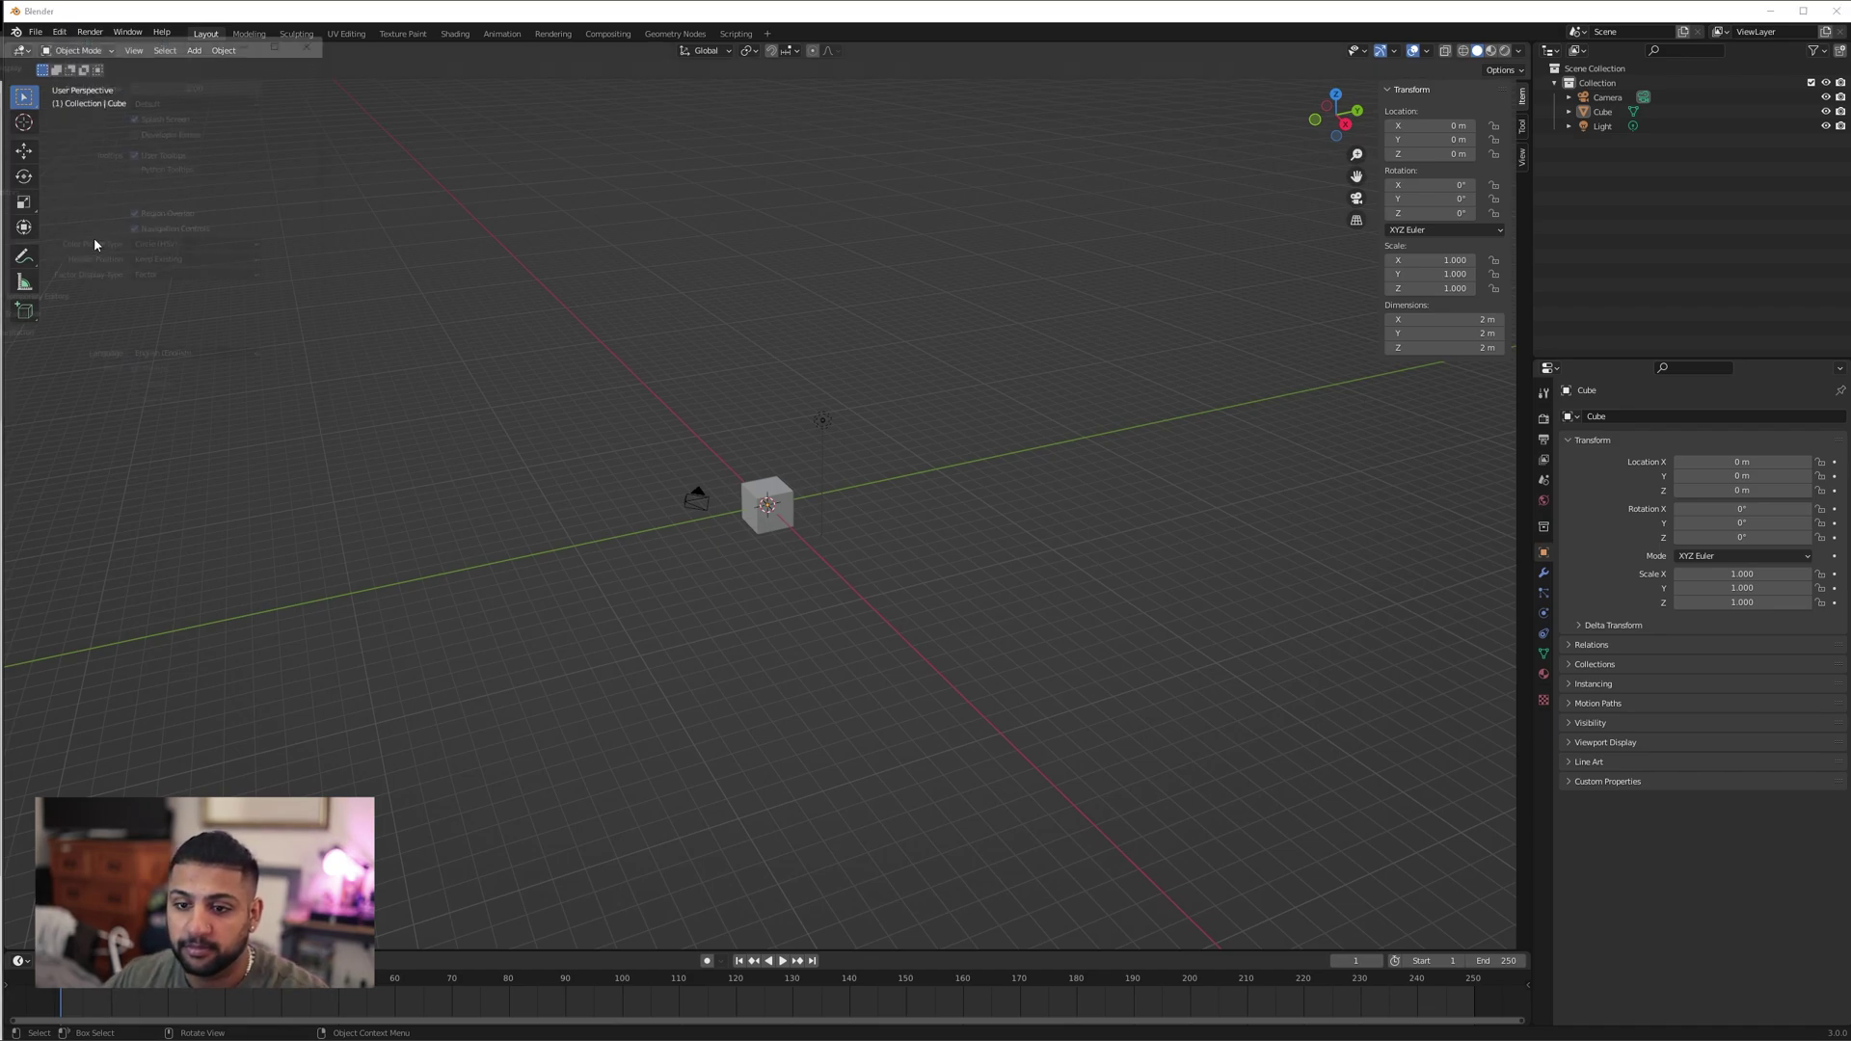
{"action": "left_click_drag", "start_coordinate": [126, 43], "coordinate": [703, 188]}
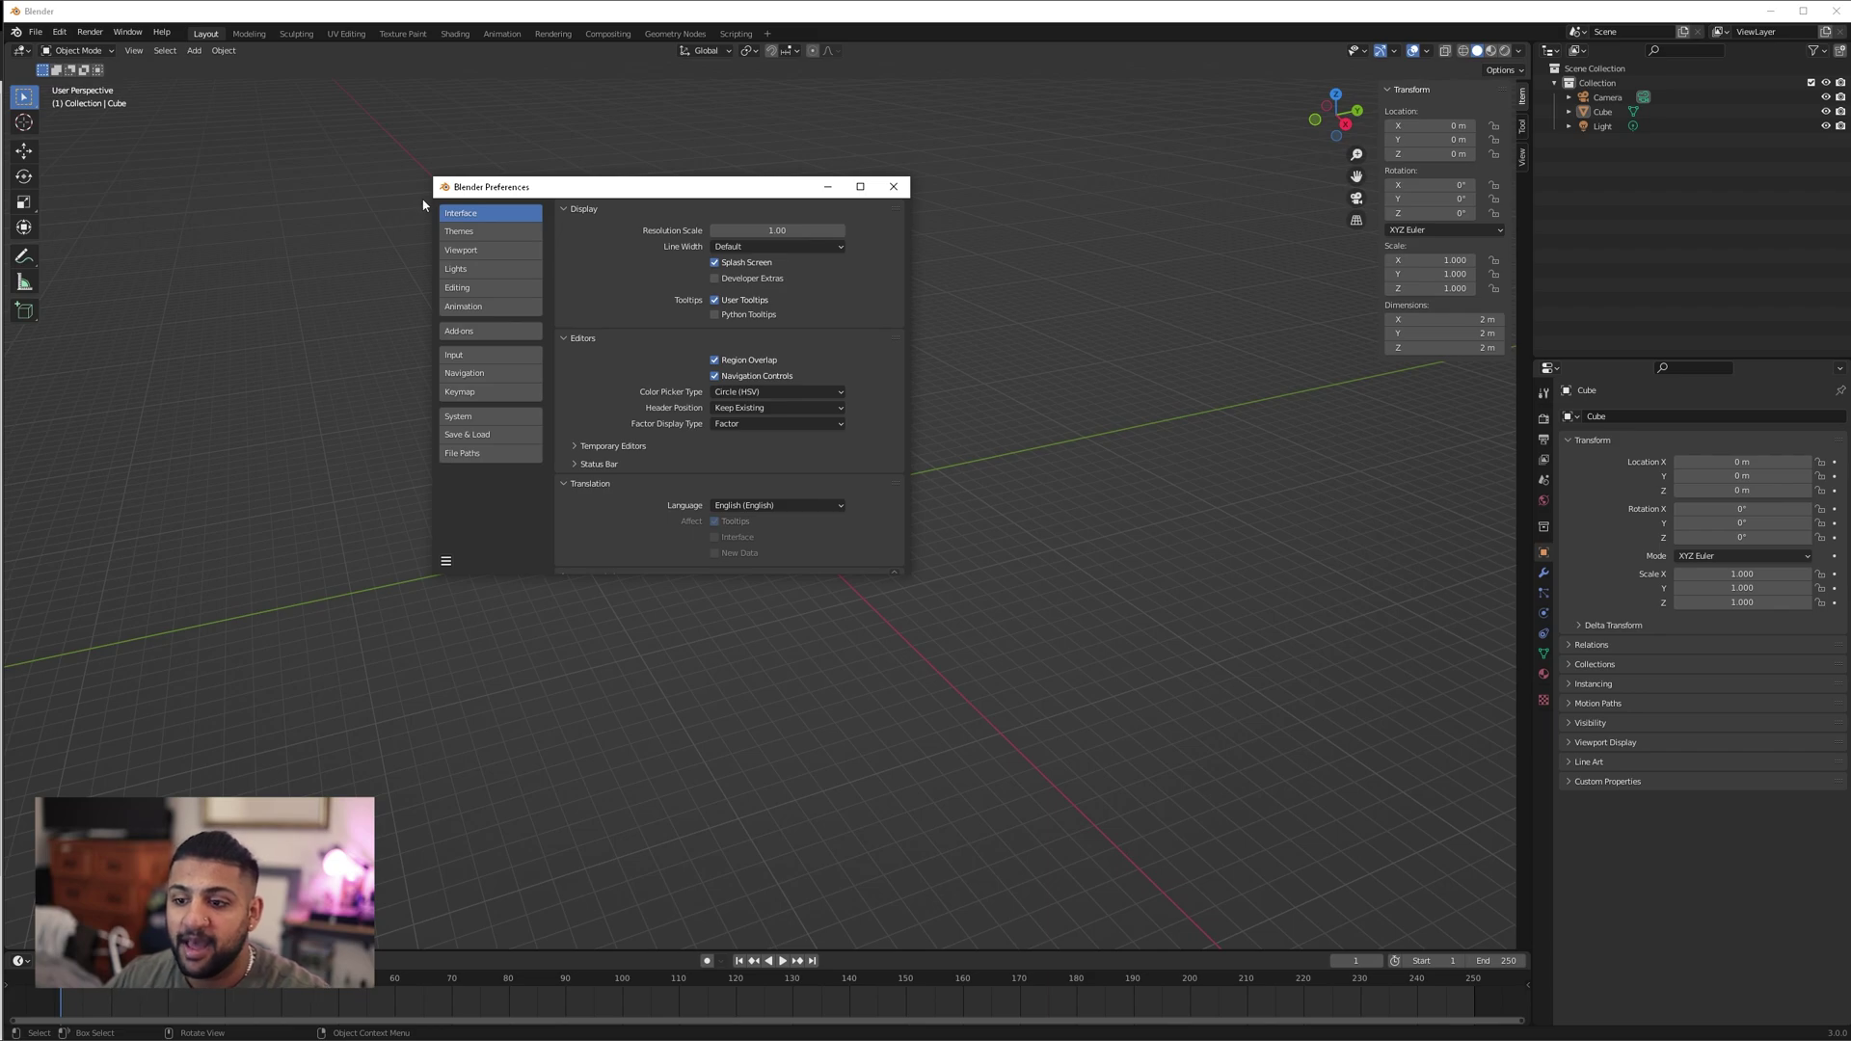
{"action": "left_click", "coordinate": [486, 332]}
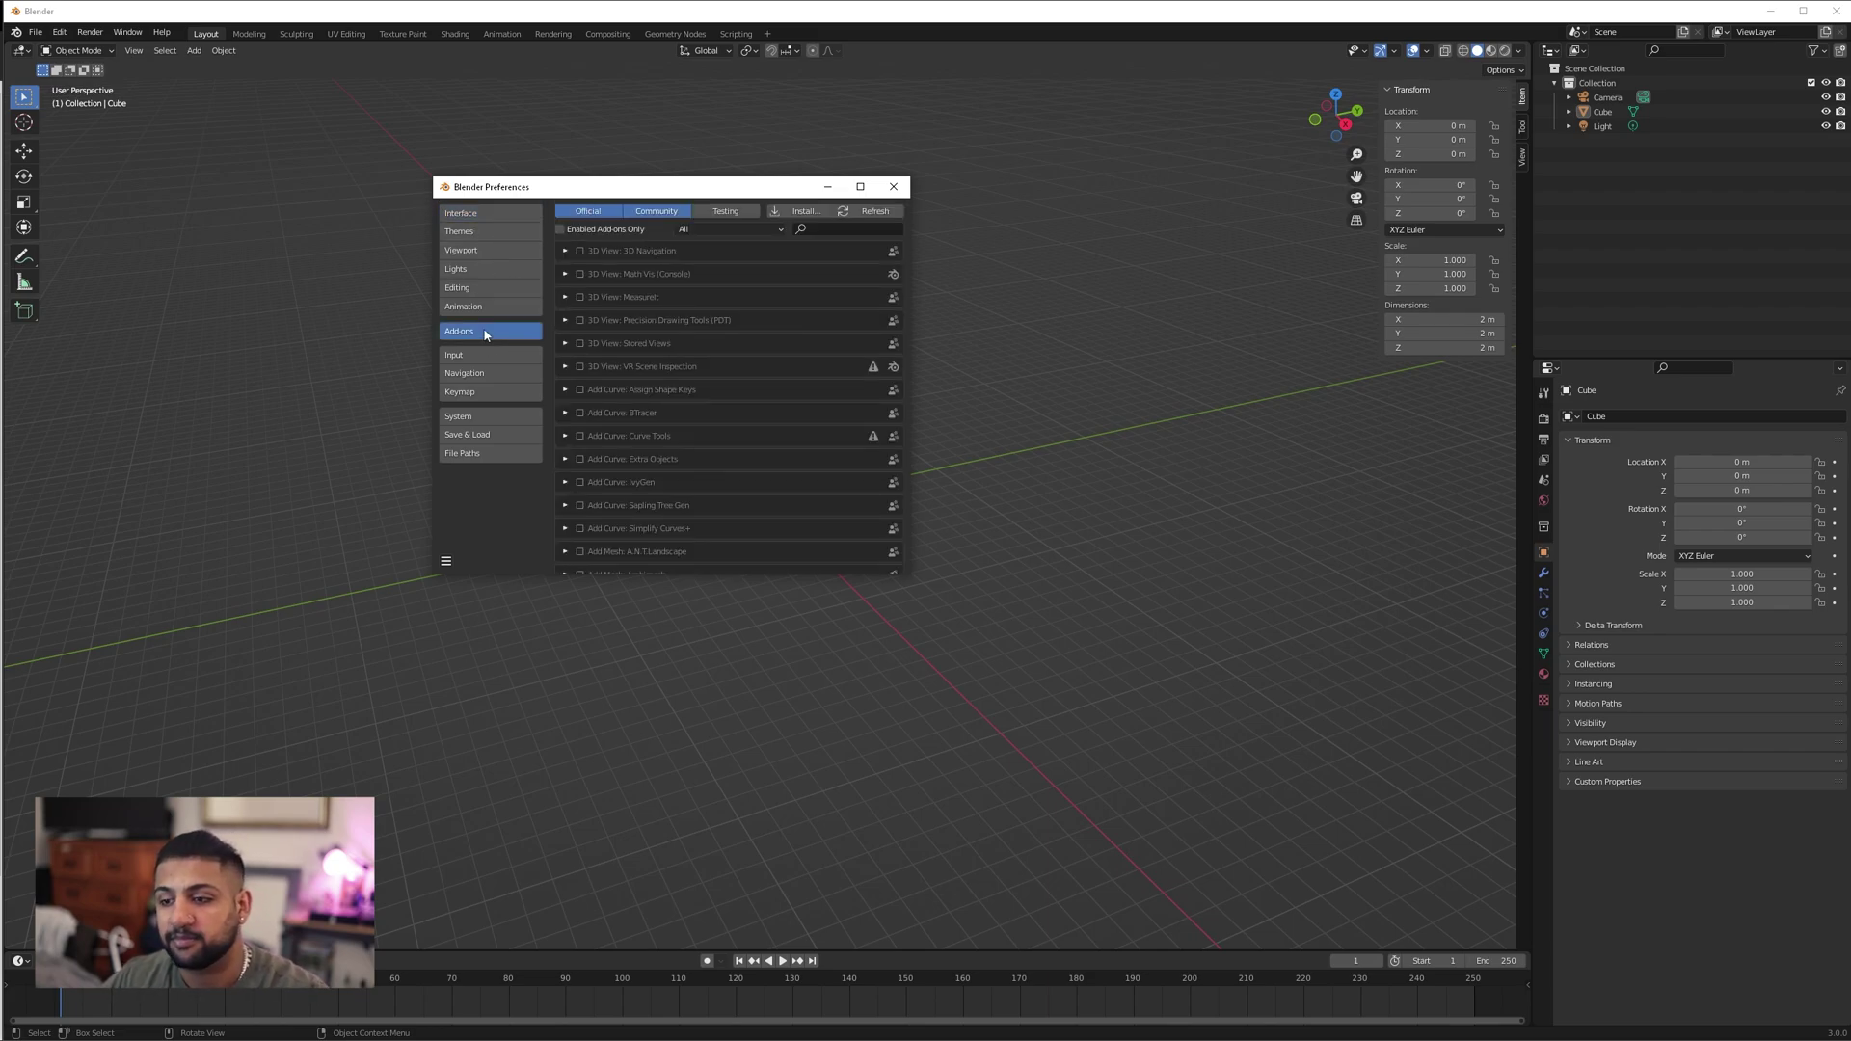
{"action": "left_click", "coordinate": [802, 210]}
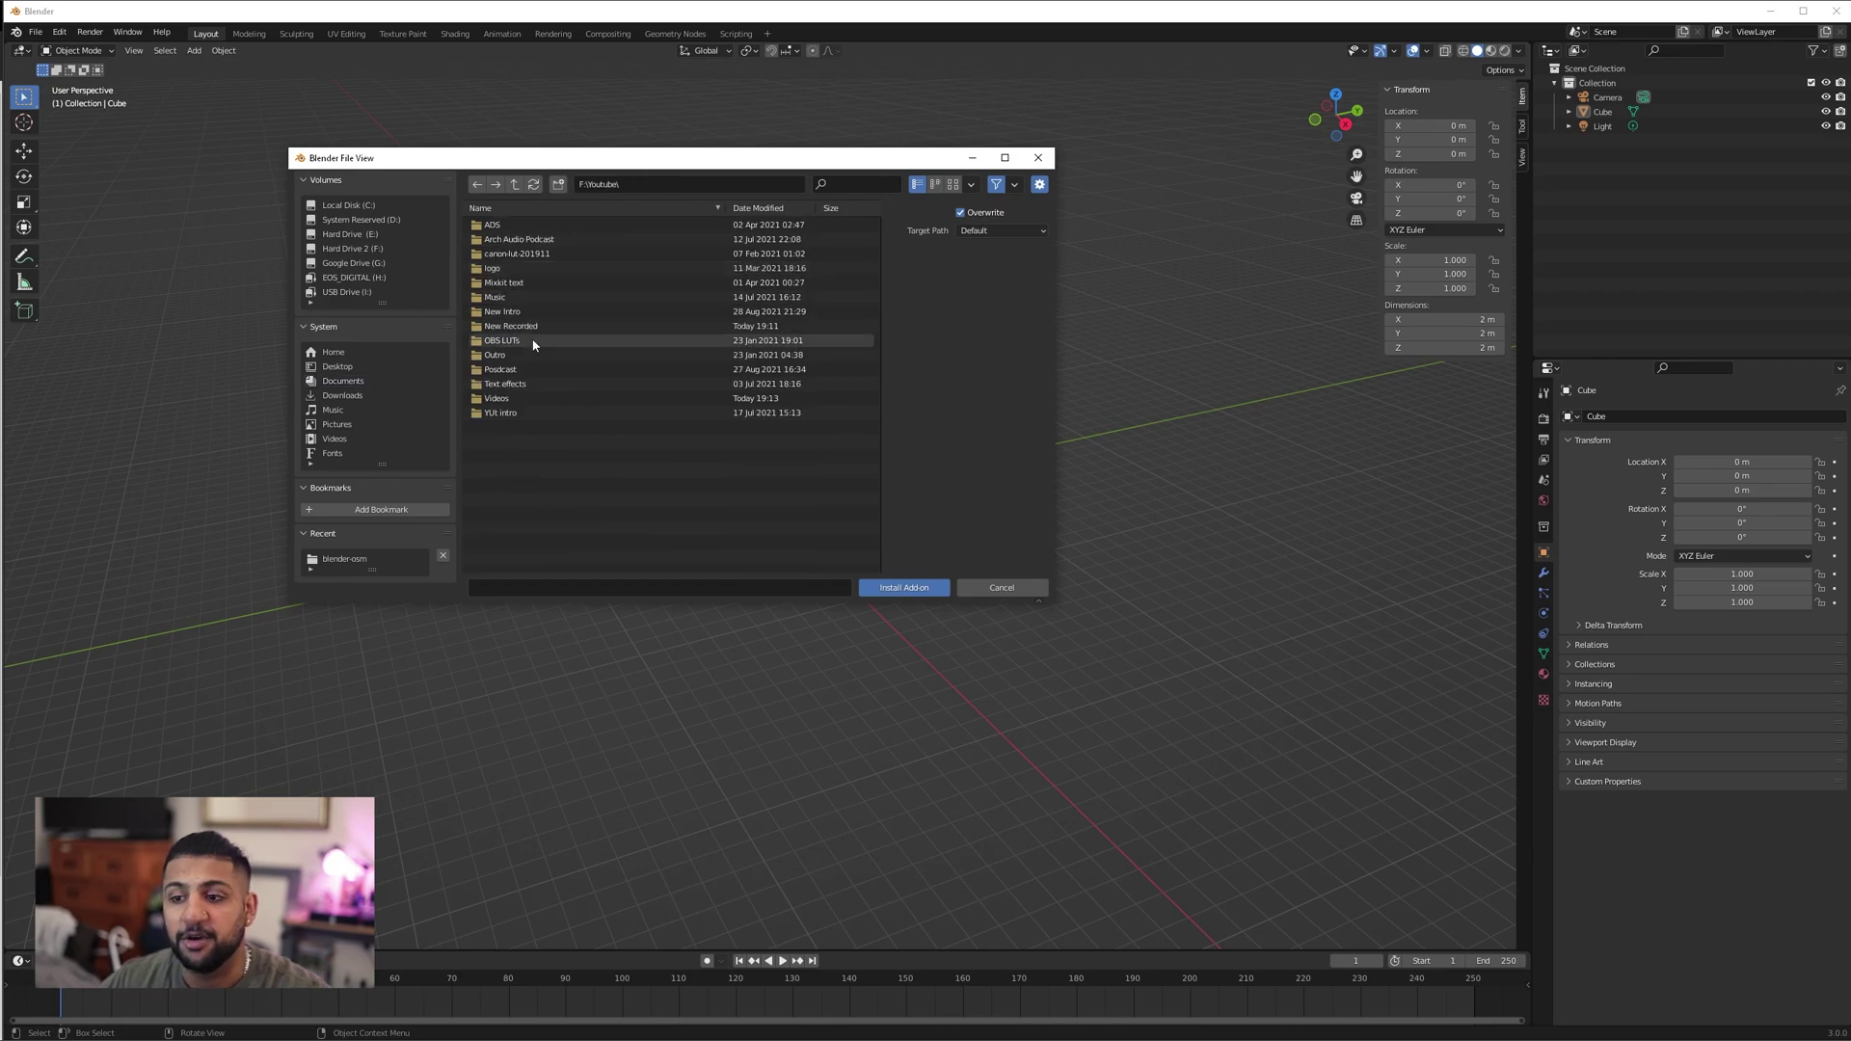
{"action": "double_click", "coordinate": [498, 398]}
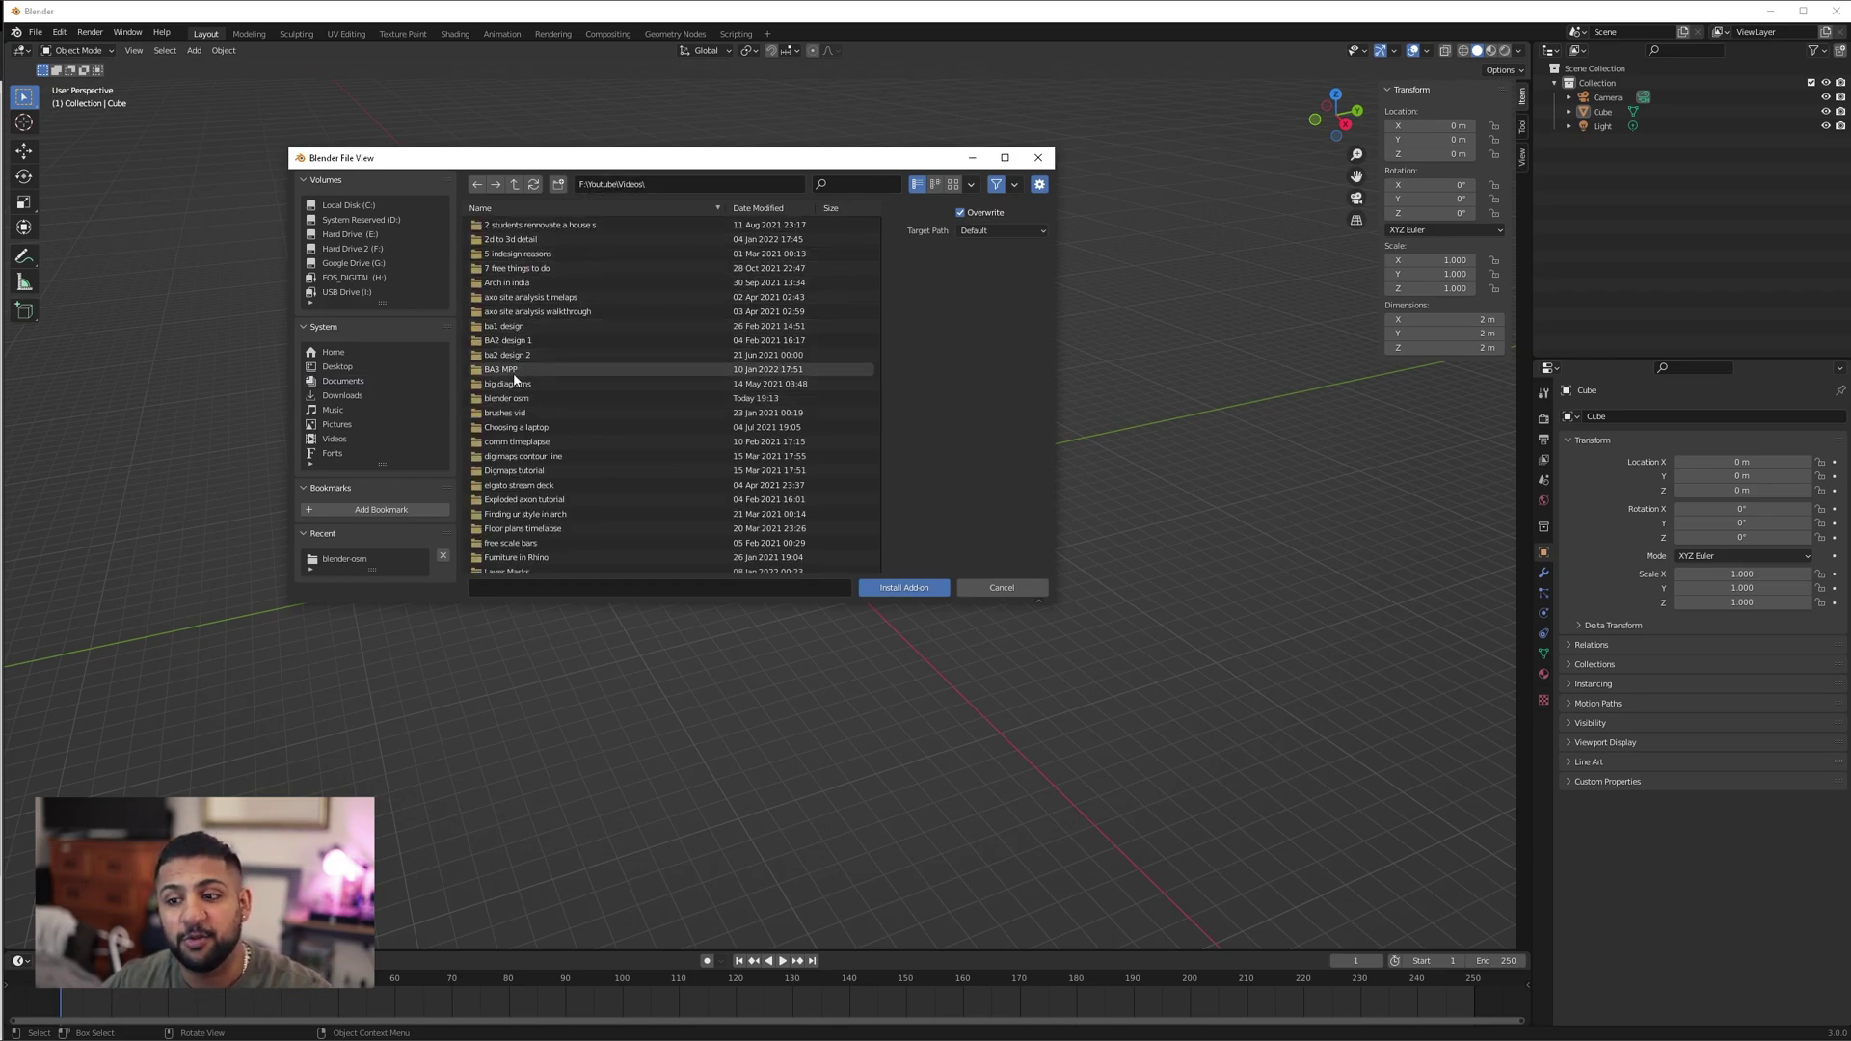
{"action": "double_click", "coordinate": [521, 398]}
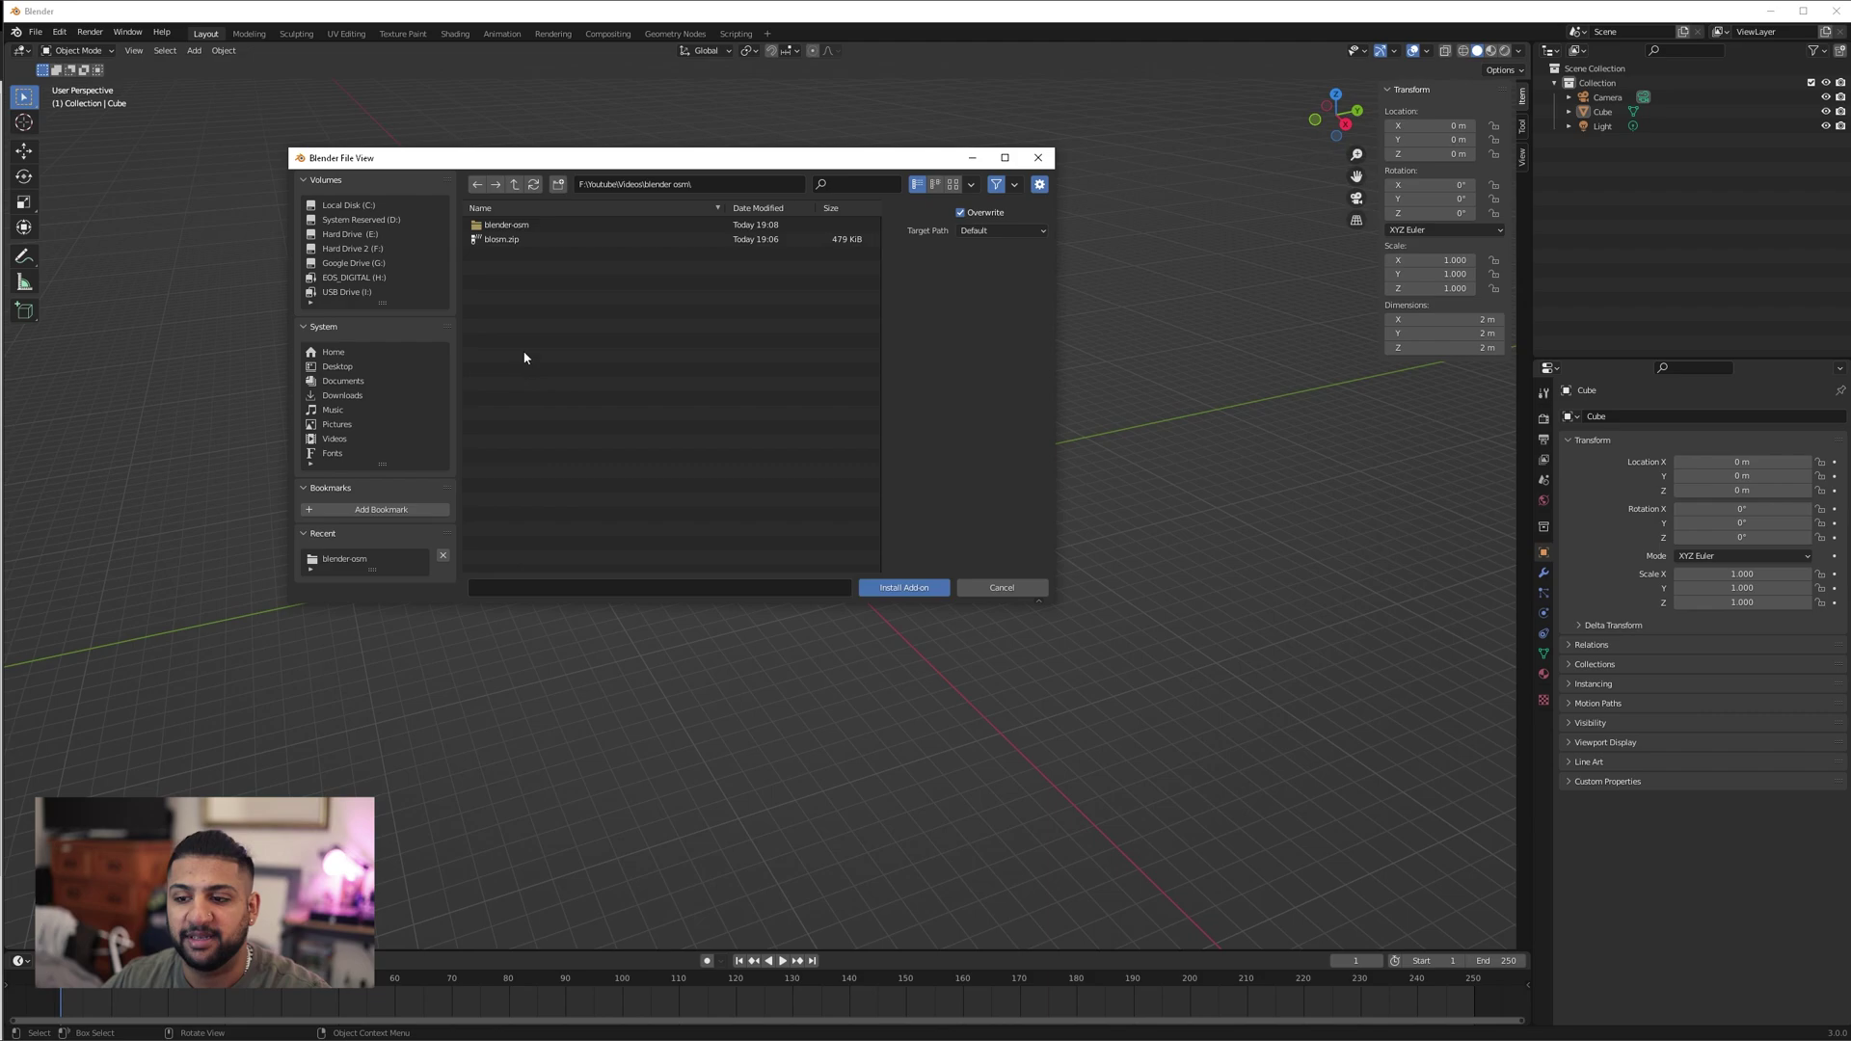
{"action": "left_click", "coordinate": [494, 239]}
{"action": "left_click", "coordinate": [904, 587]}
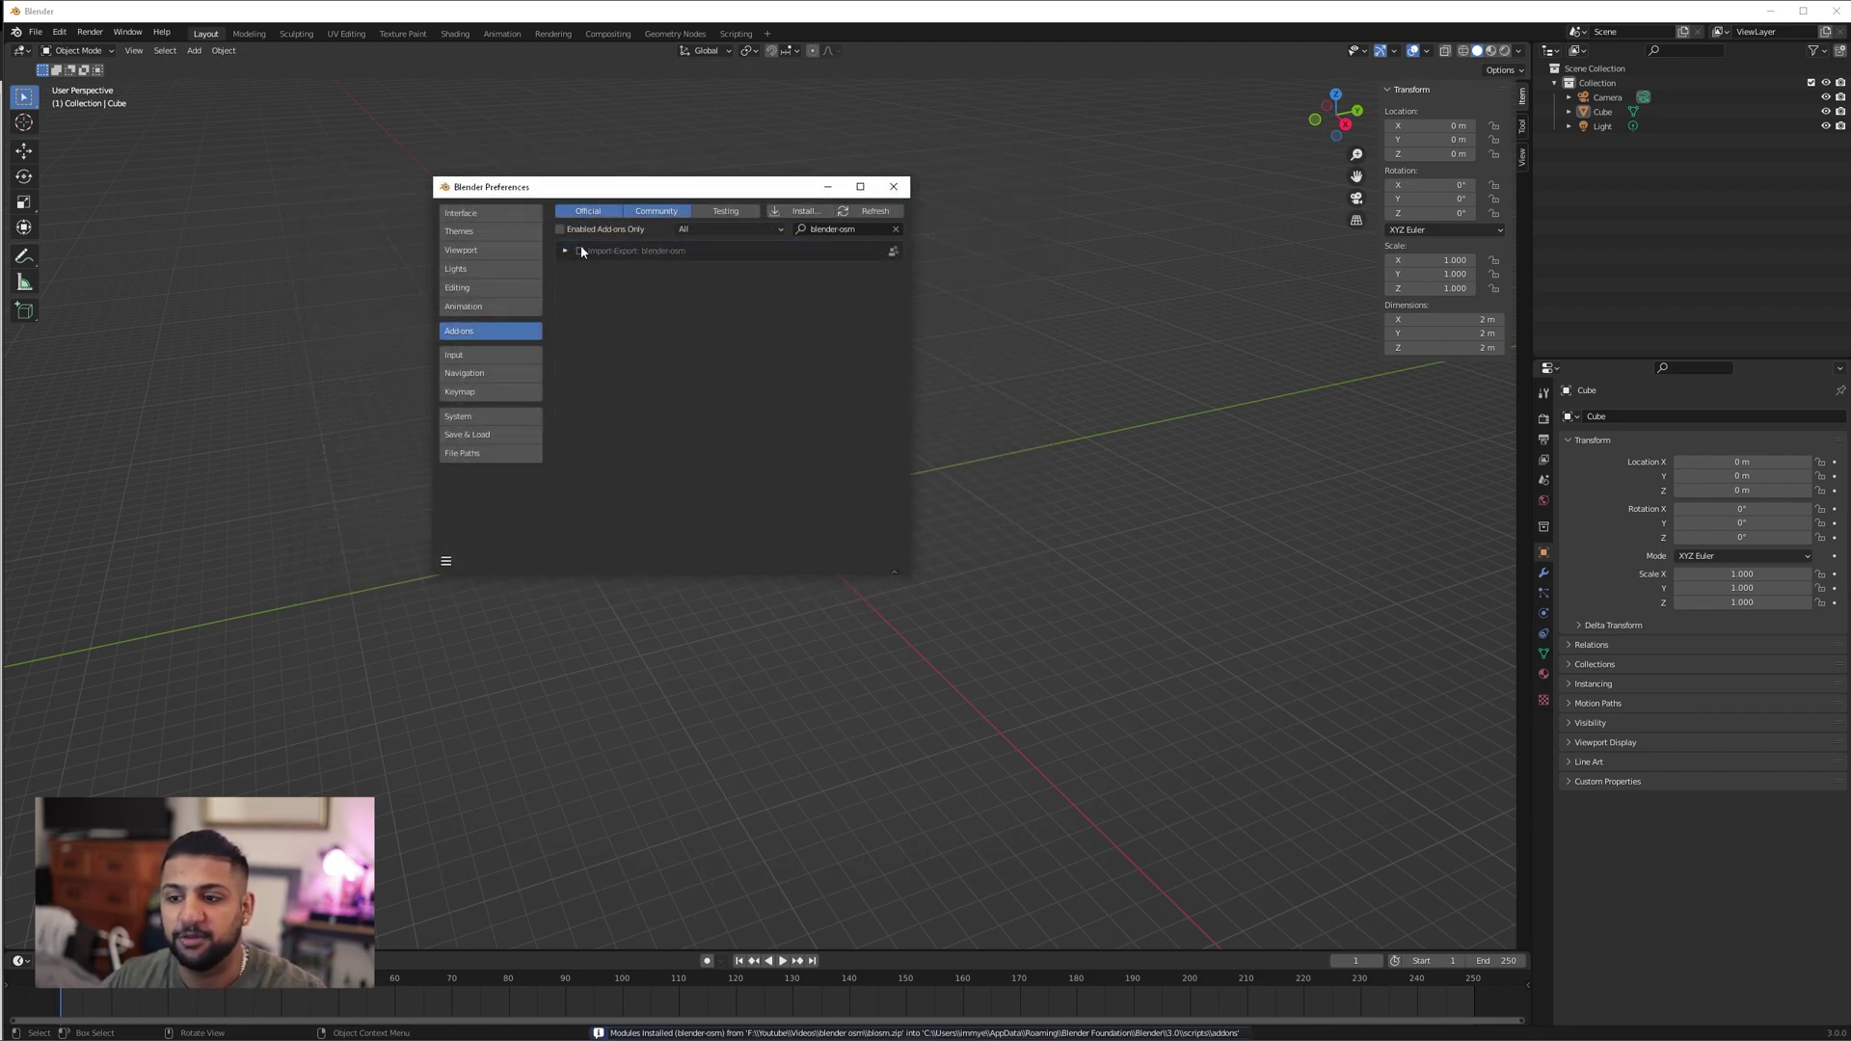
Enable the Import-Export: blender-osm add-on and expand it to browse for a data folder.
{"action": "left_click", "coordinate": [580, 251]}
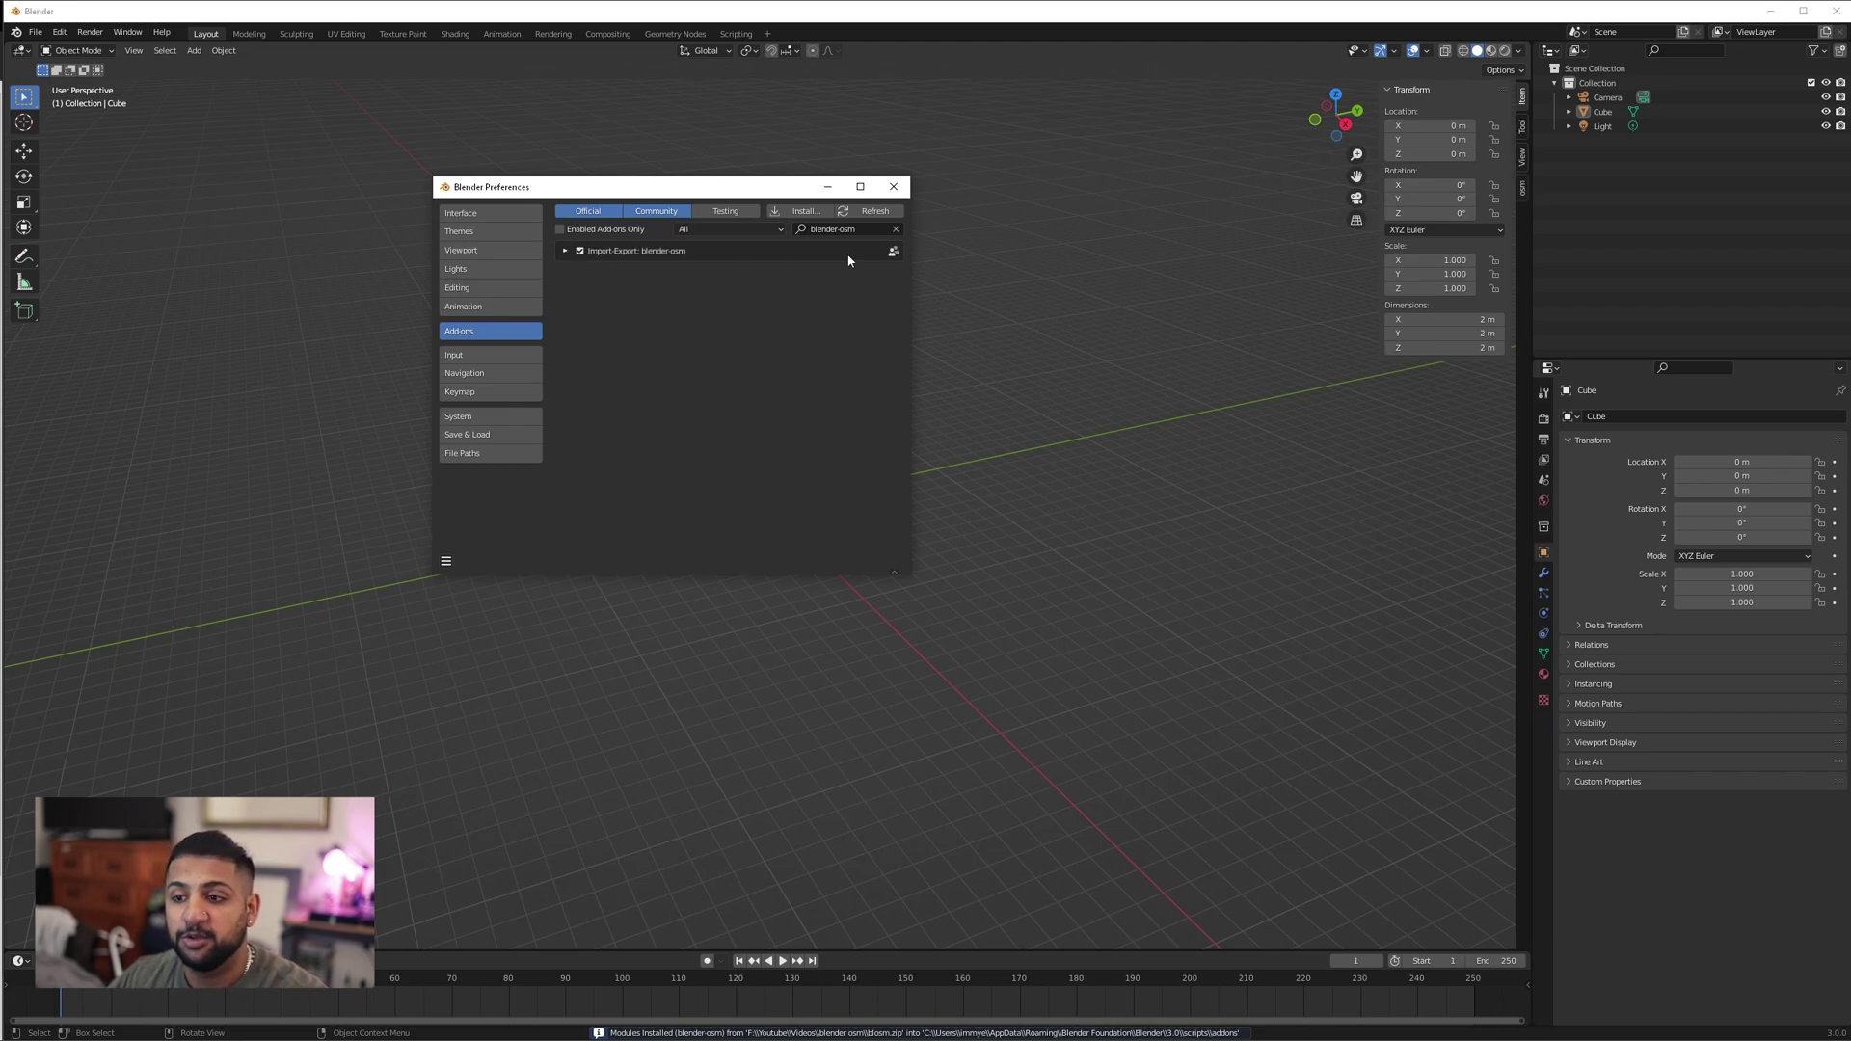
{"action": "left_click", "coordinate": [566, 252]}
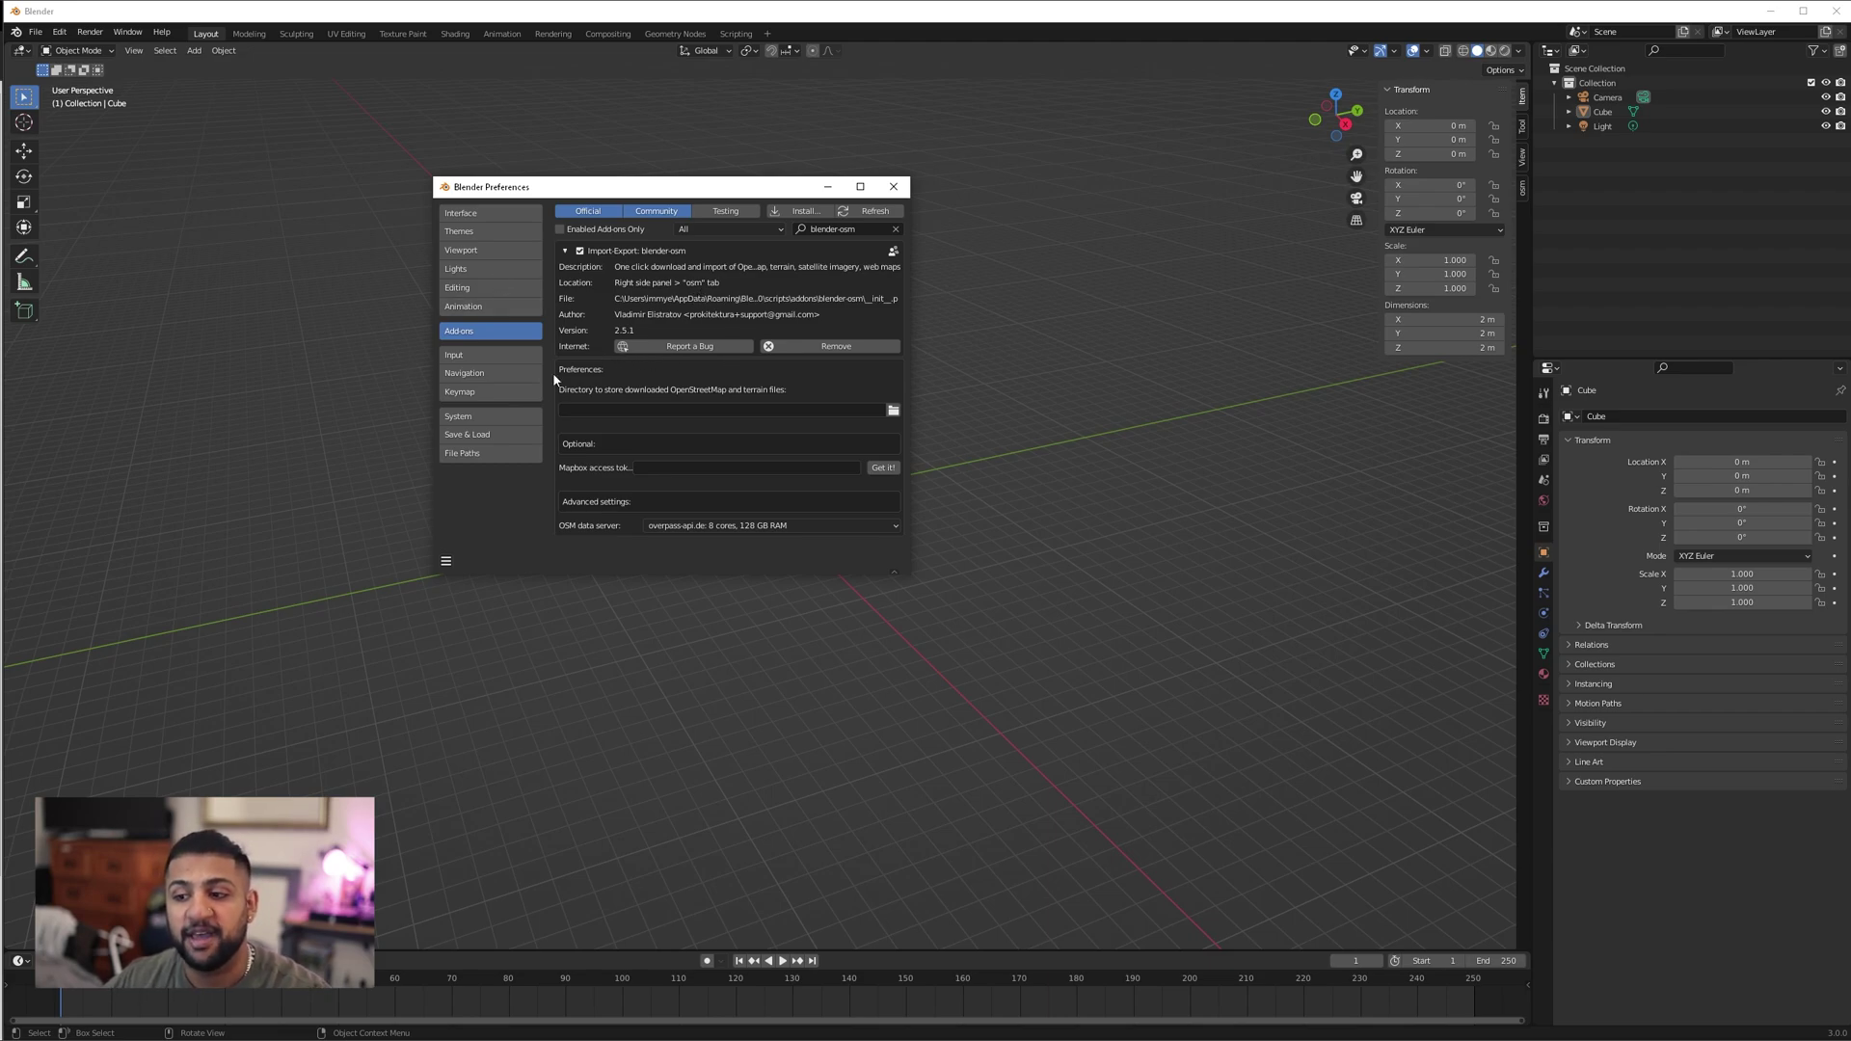
{"action": "left_click", "coordinate": [893, 411]}
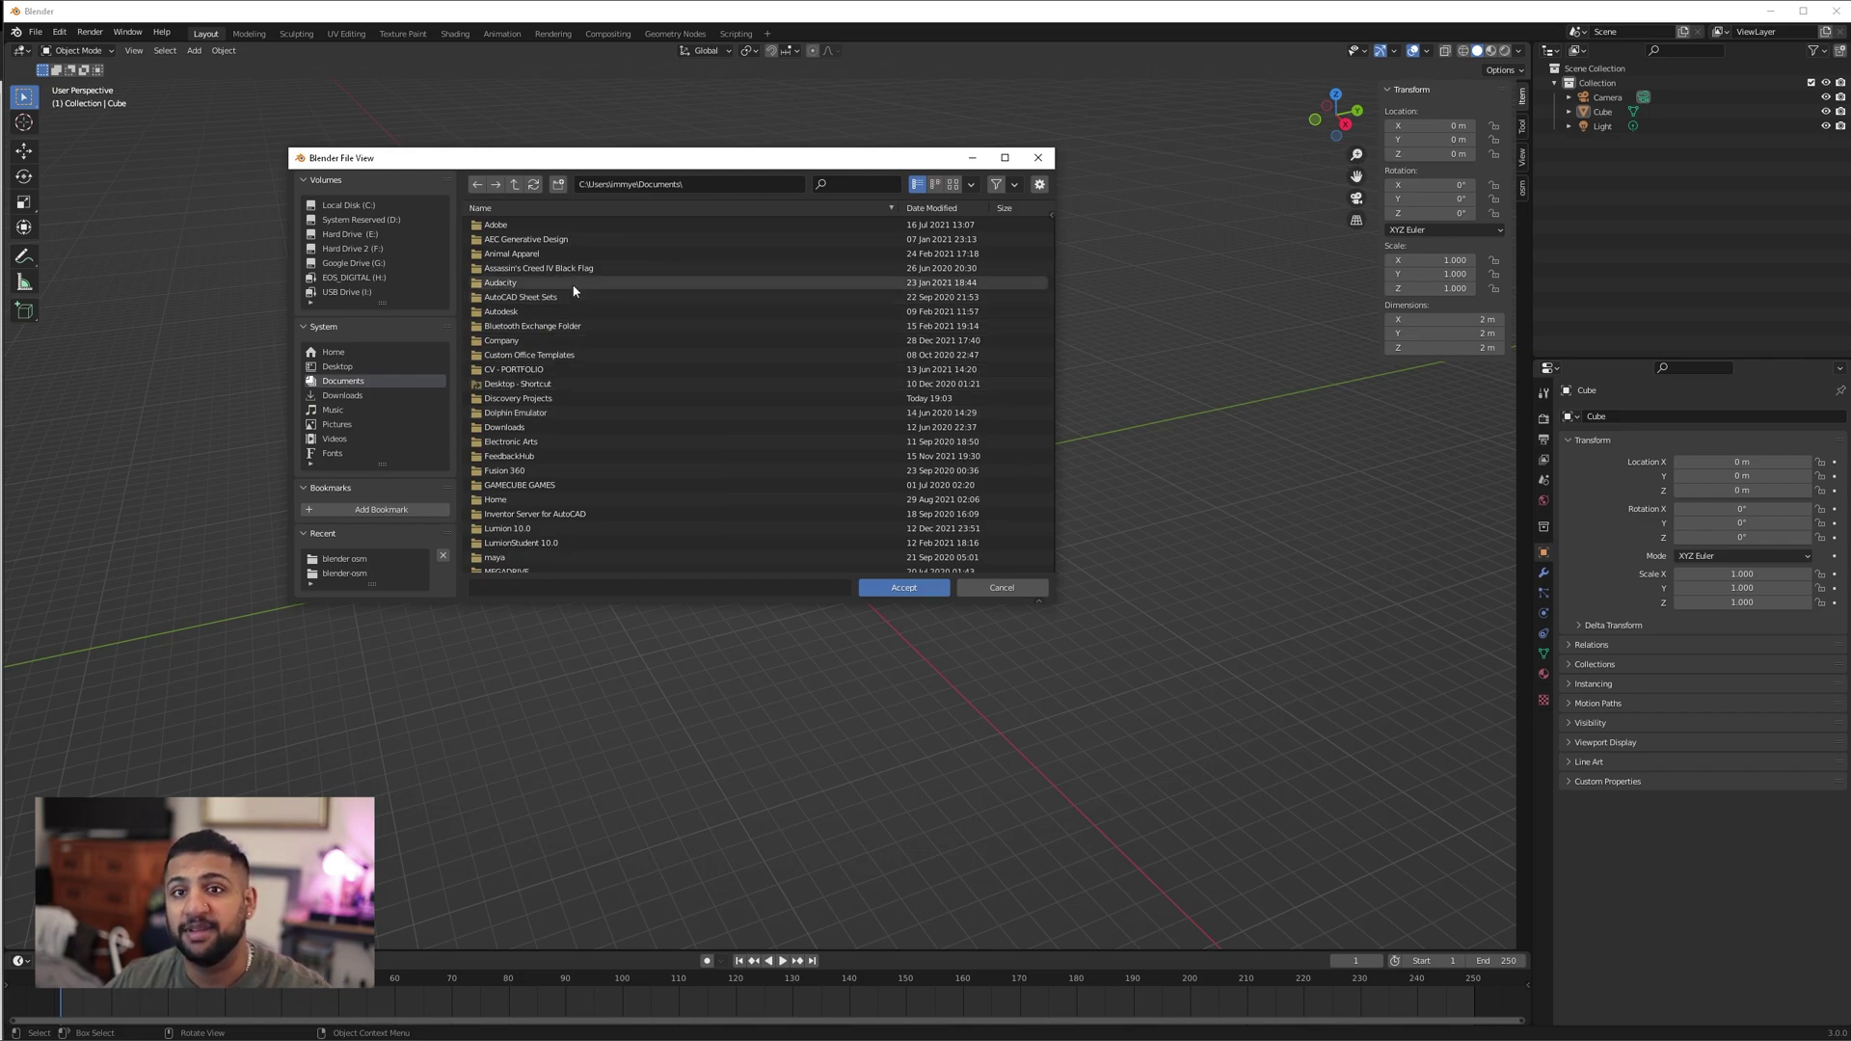
Set the add-on's data directory to F:\Youtube\Videos\blender osm\ and close Preferences.
{"action": "scroll", "coordinate": [546, 266], "scroll_direction": "down", "scroll_amount": 1}
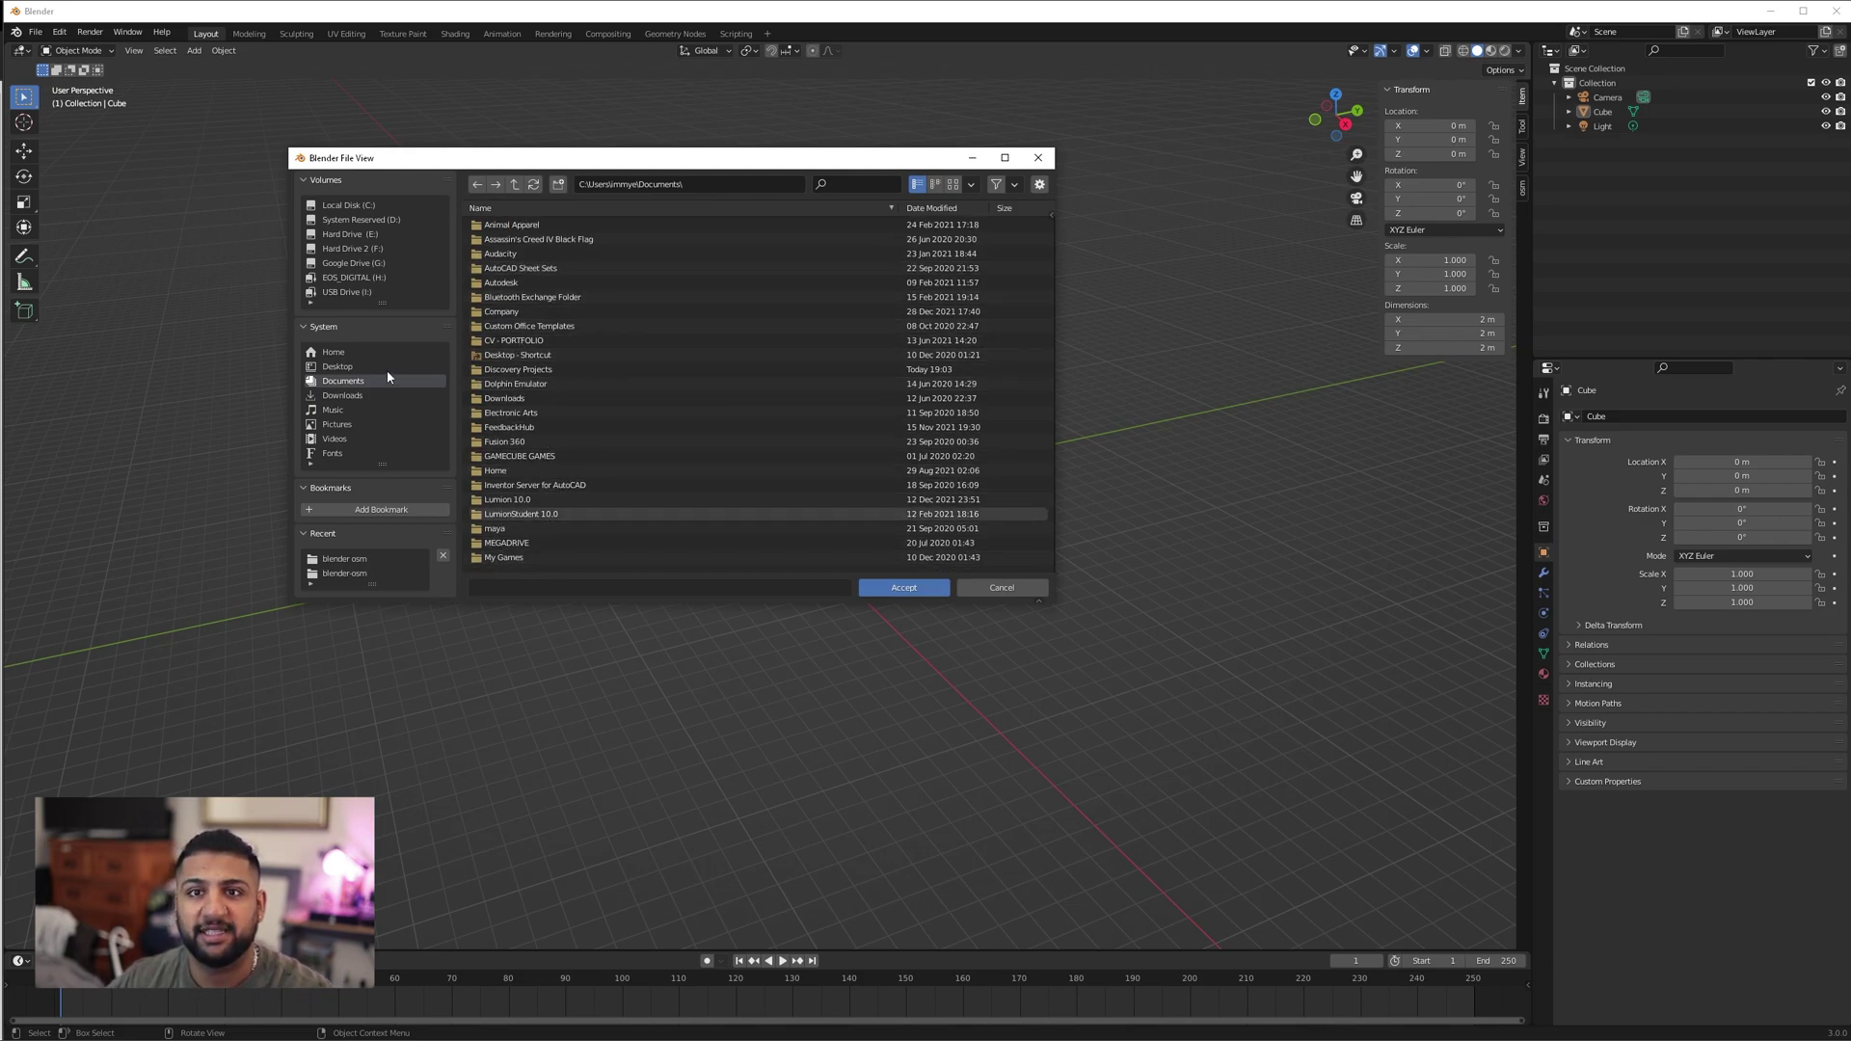
{"action": "left_click", "coordinate": [353, 248]}
{"action": "double_click", "coordinate": [529, 268]}
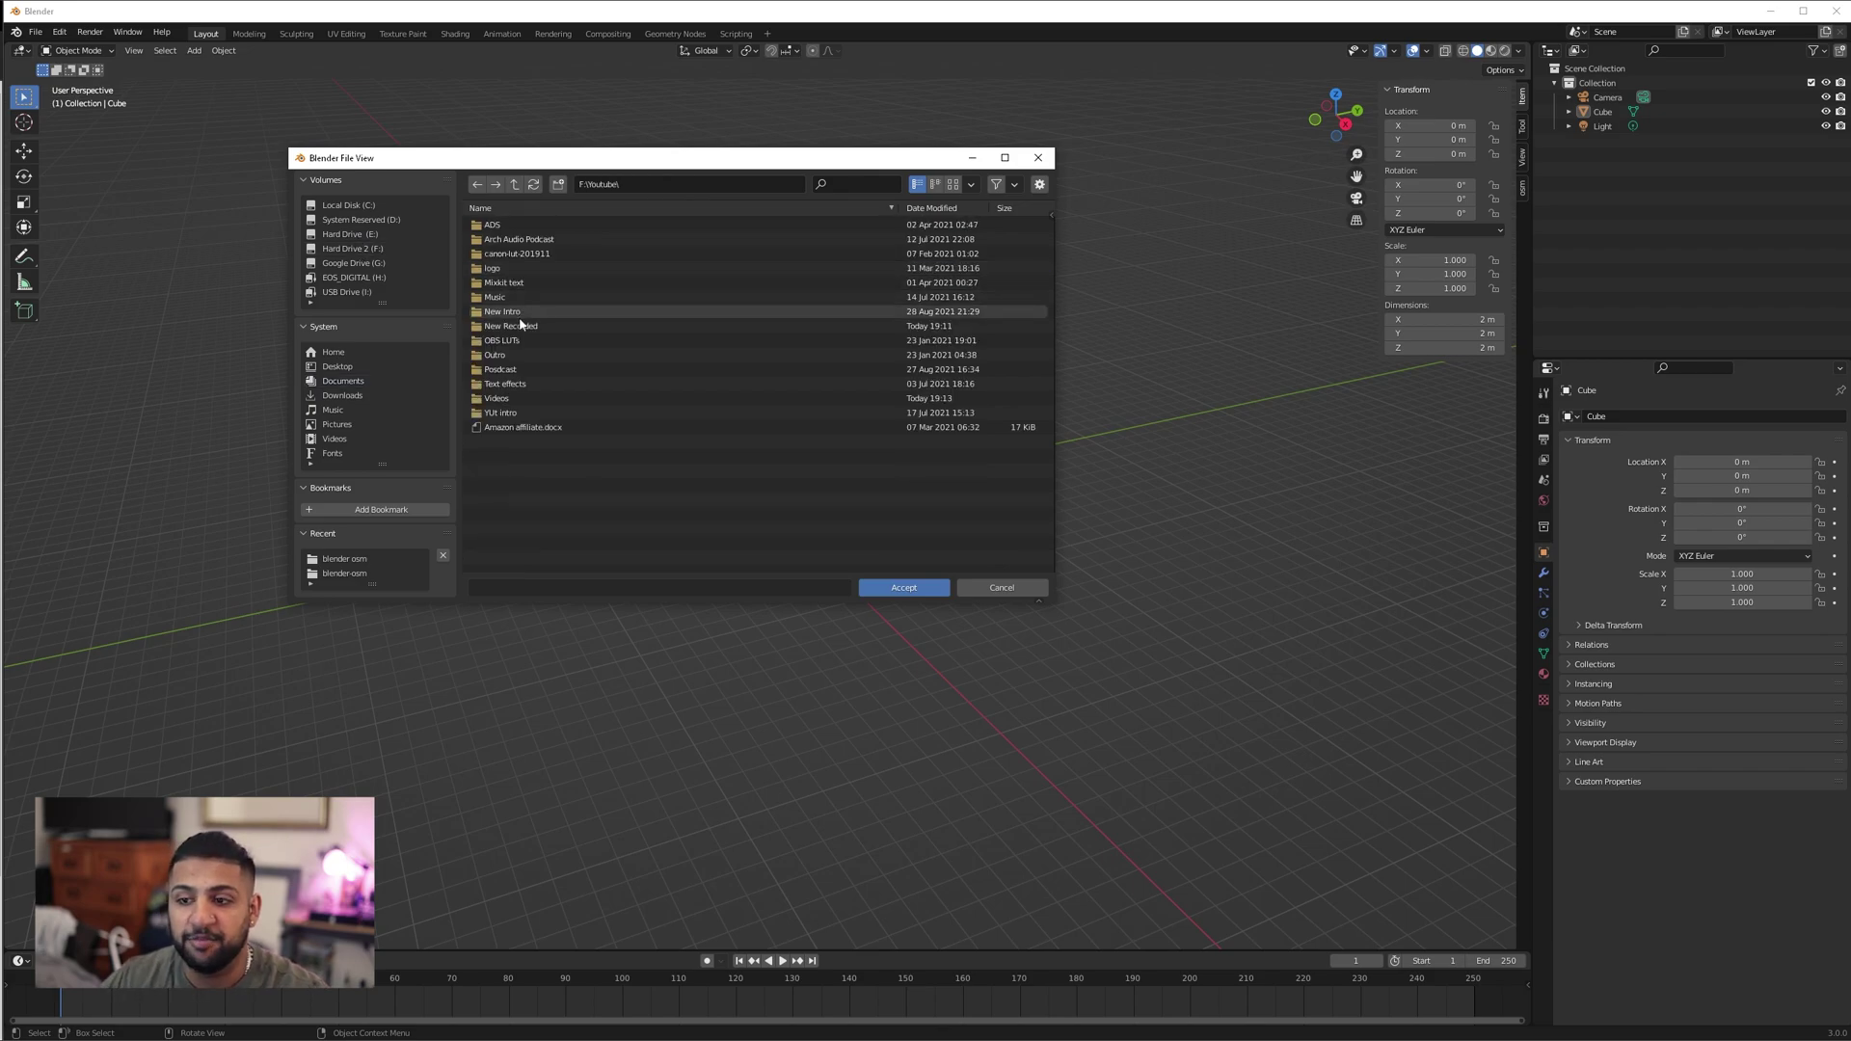
{"action": "double_click", "coordinate": [497, 398]}
{"action": "scroll", "coordinate": [511, 381], "scroll_direction": "up", "scroll_amount": 2}
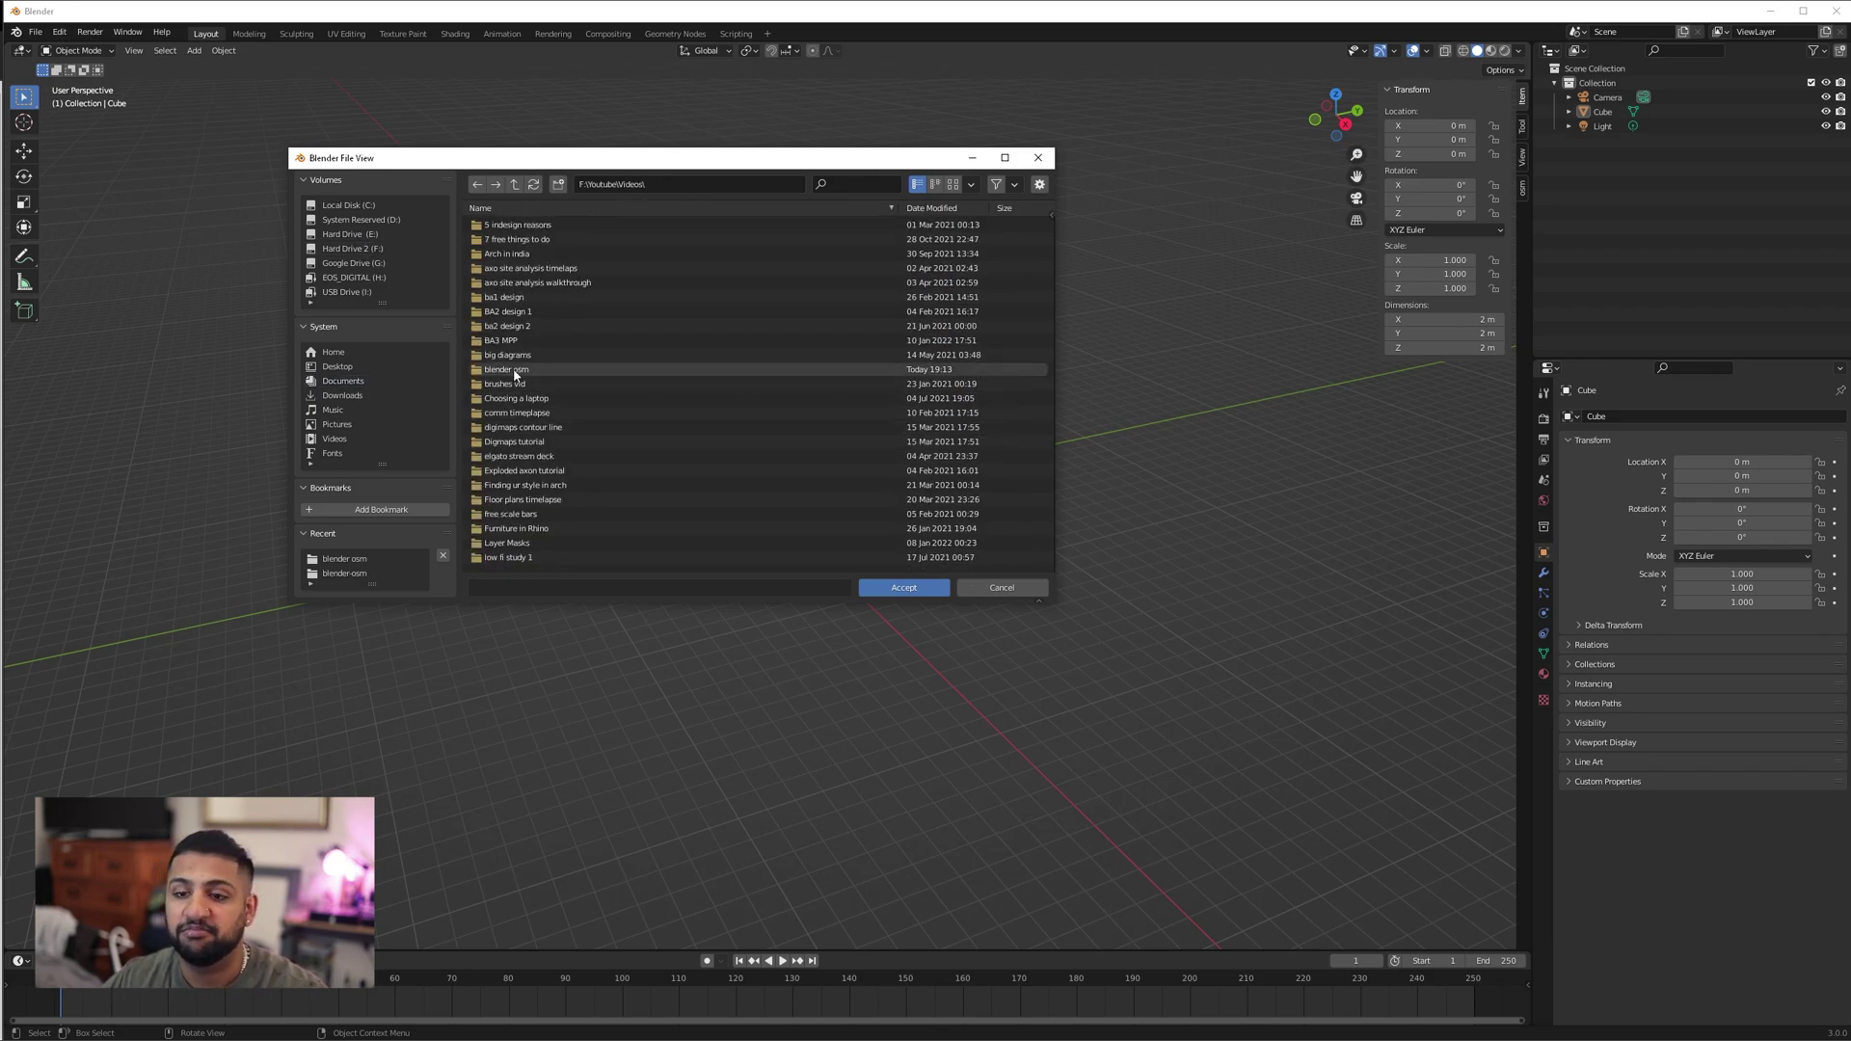
{"action": "double_click", "coordinate": [530, 370]}
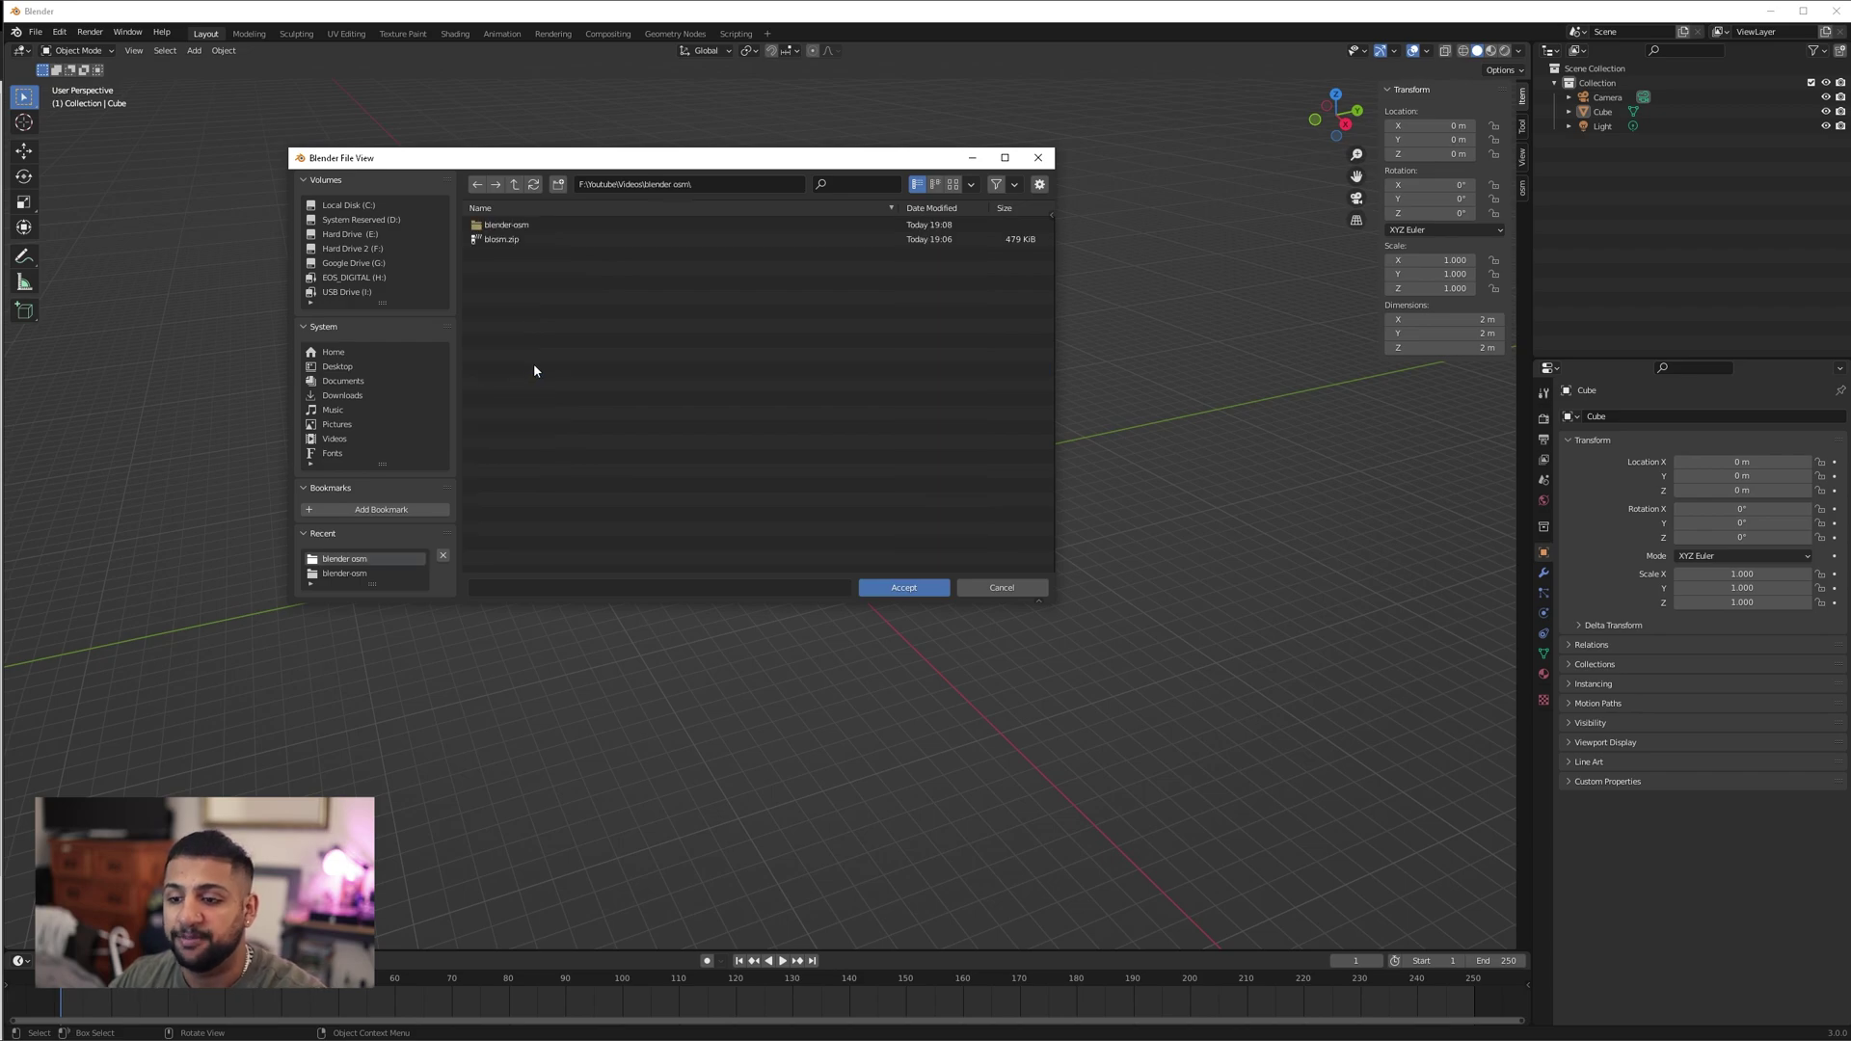
{"action": "left_click", "coordinate": [923, 590]}
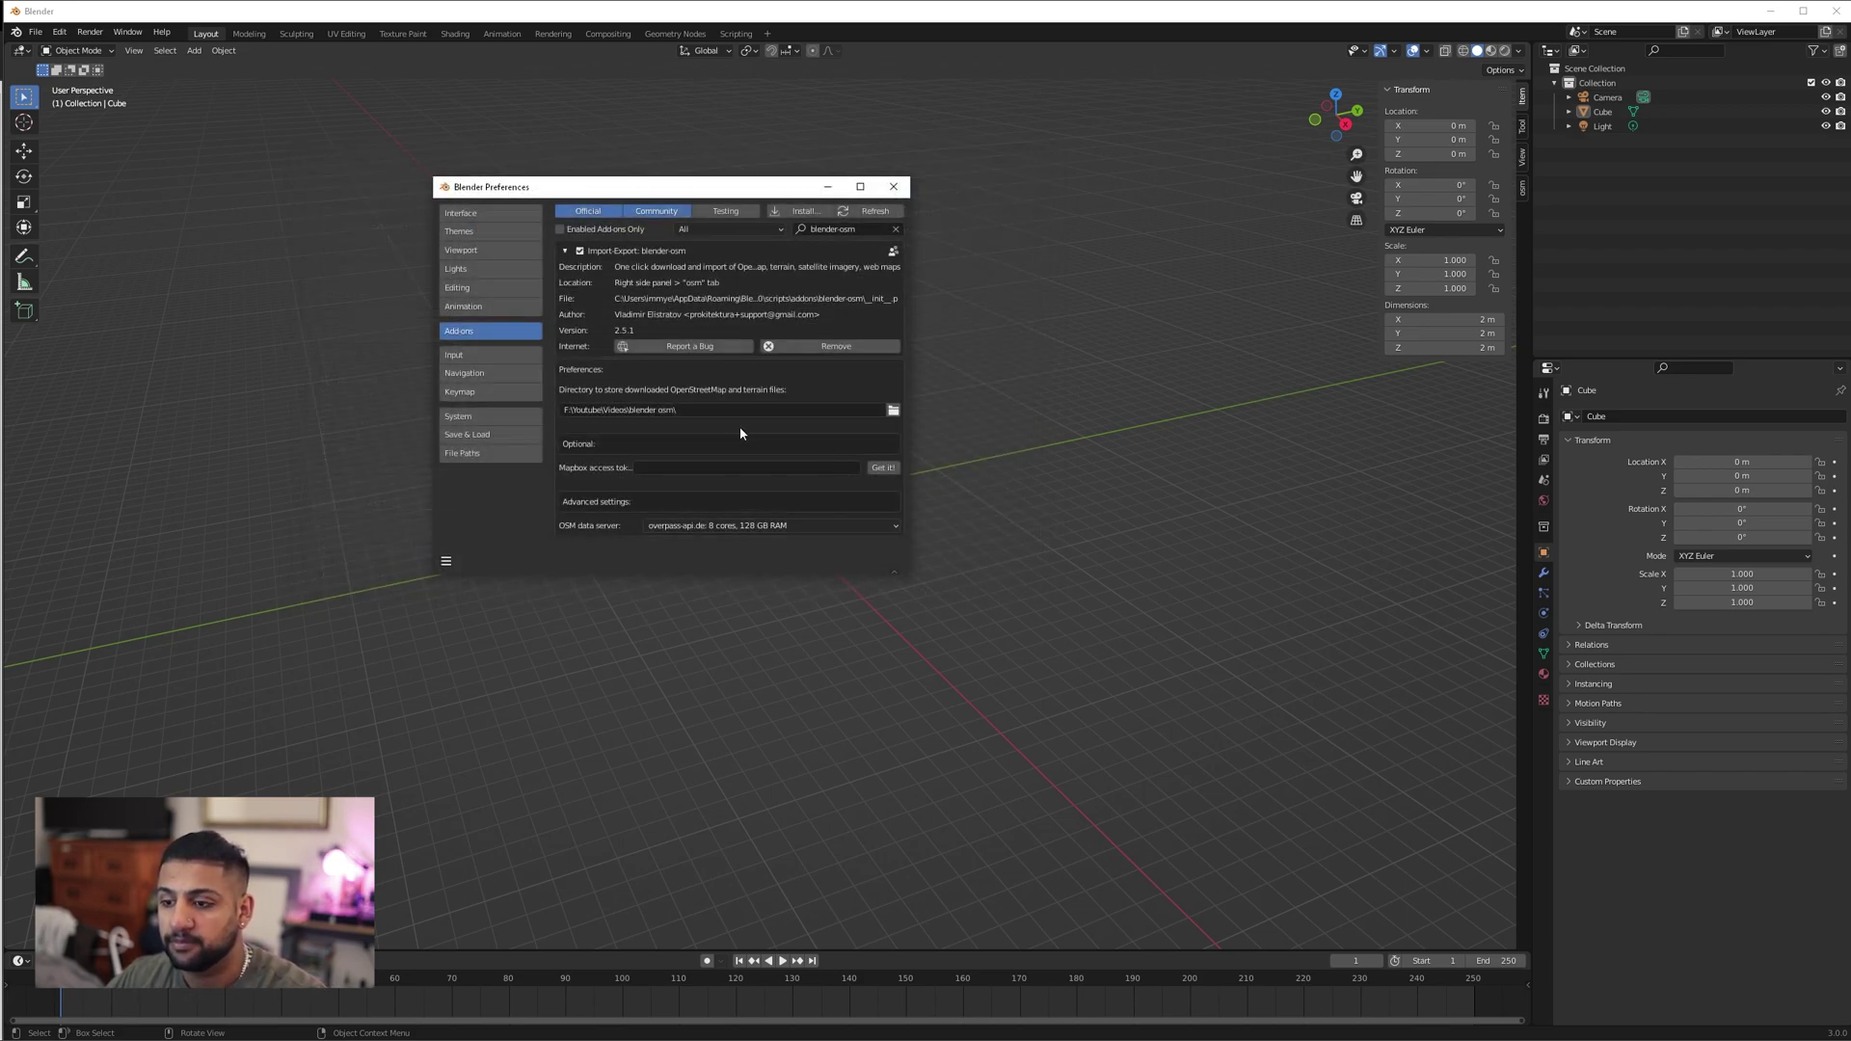
{"action": "left_click", "coordinate": [893, 187]}
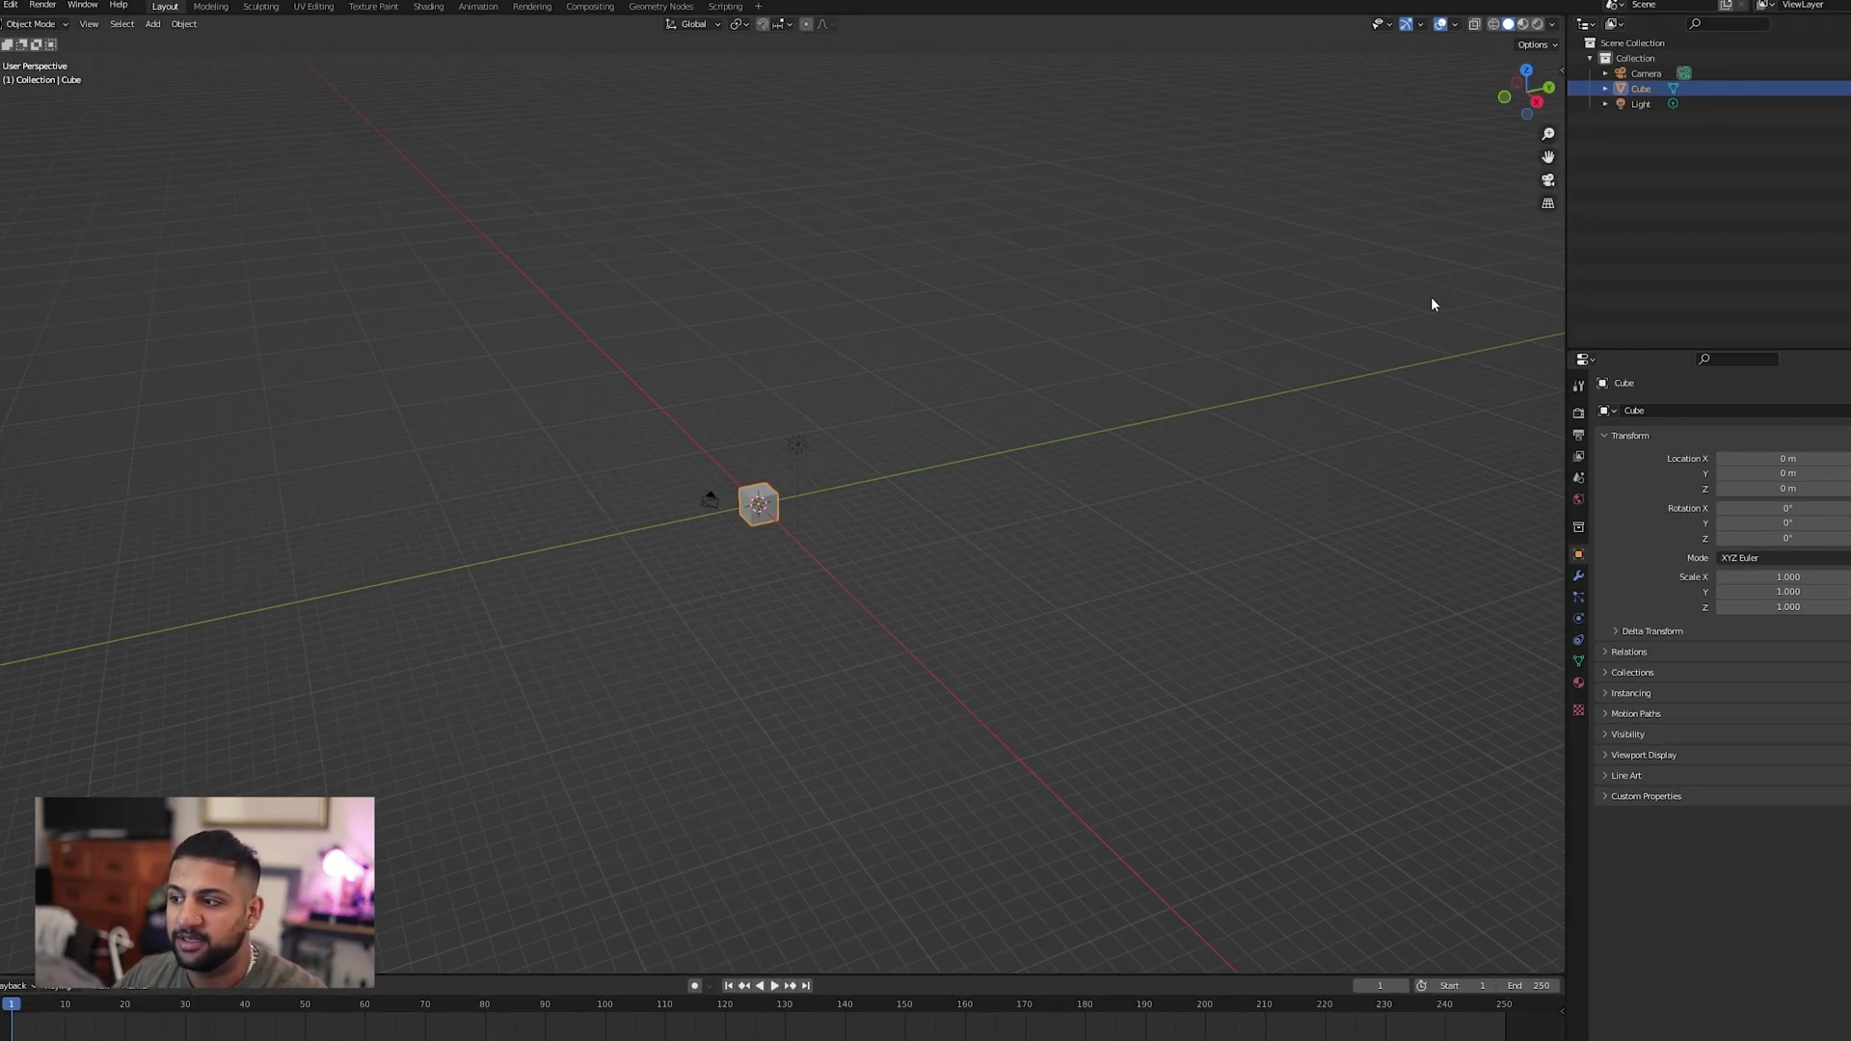
Deselect all, open the osm sidebar panel with OpenStreetMap as the import type, and launch the extent map.
{"action": "key", "text": "alt+a"}
{"action": "key", "text": "n"}
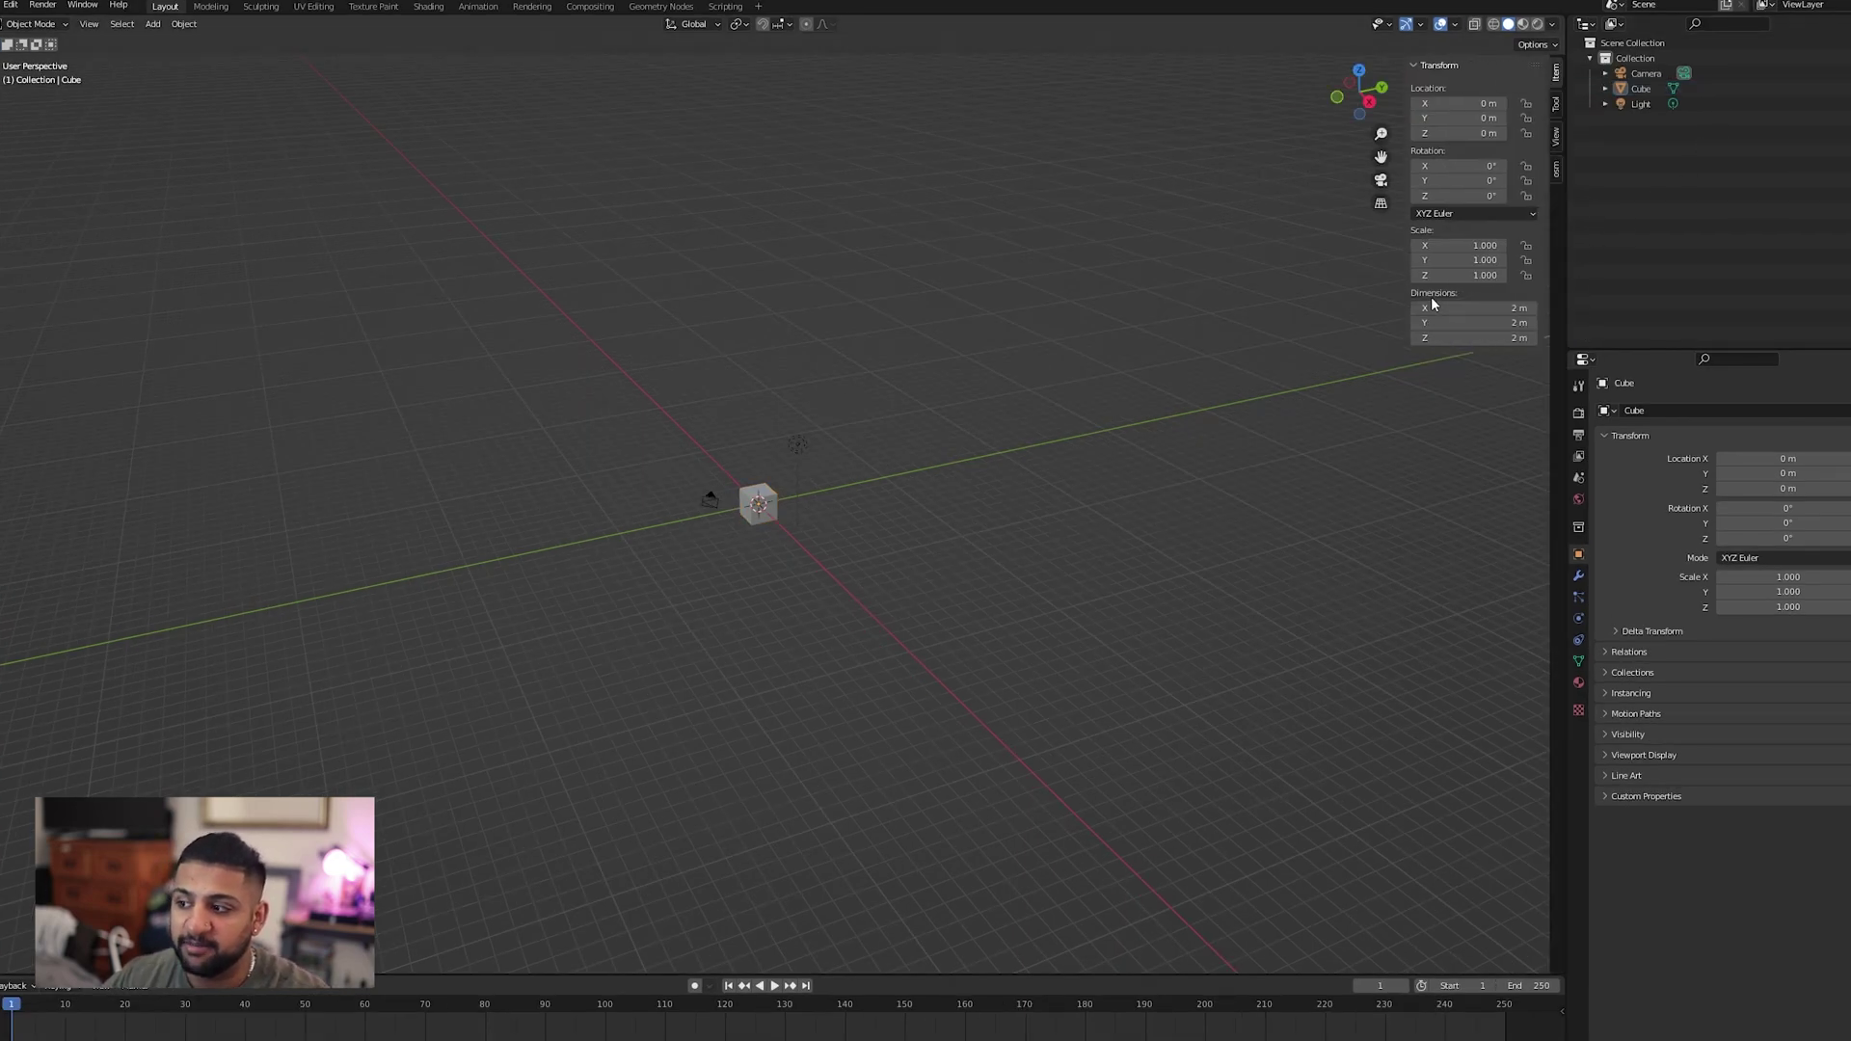
{"action": "left_click", "coordinate": [1556, 170]}
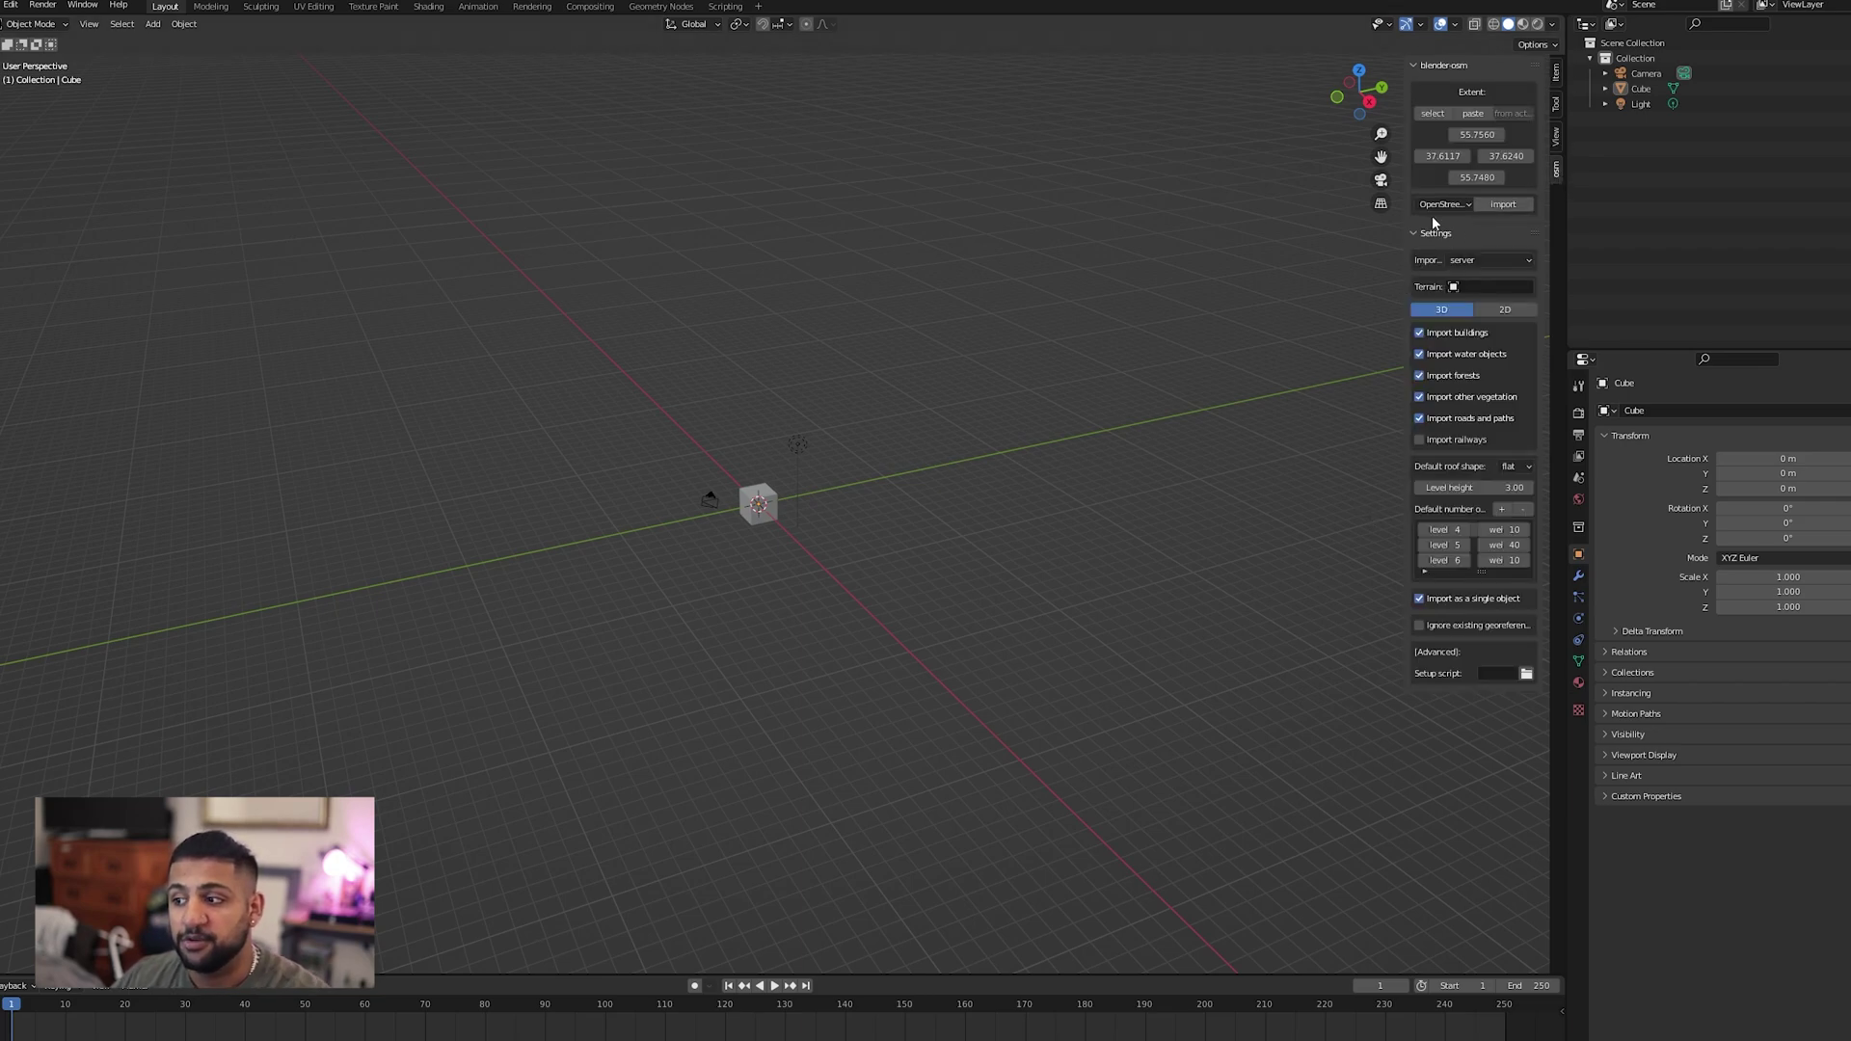
{"action": "left_click", "coordinate": [1465, 204]}
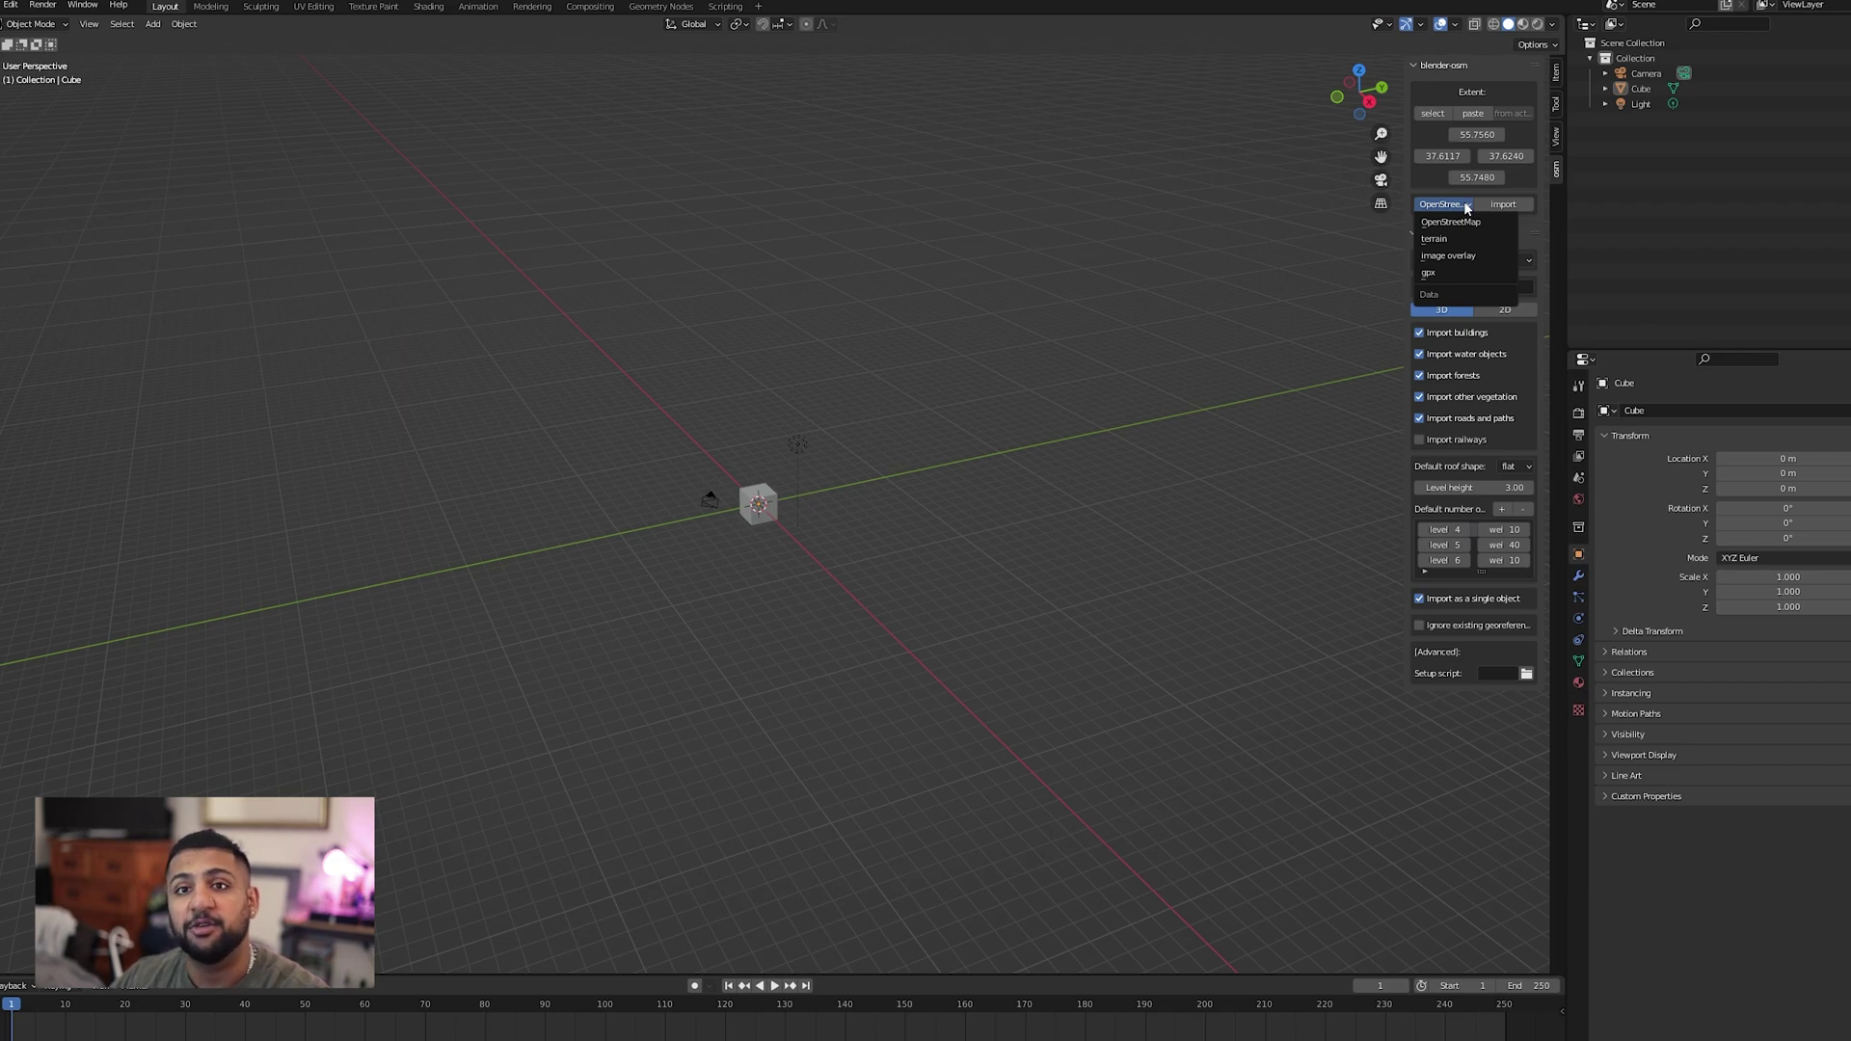
{"action": "left_click", "coordinate": [1456, 222]}
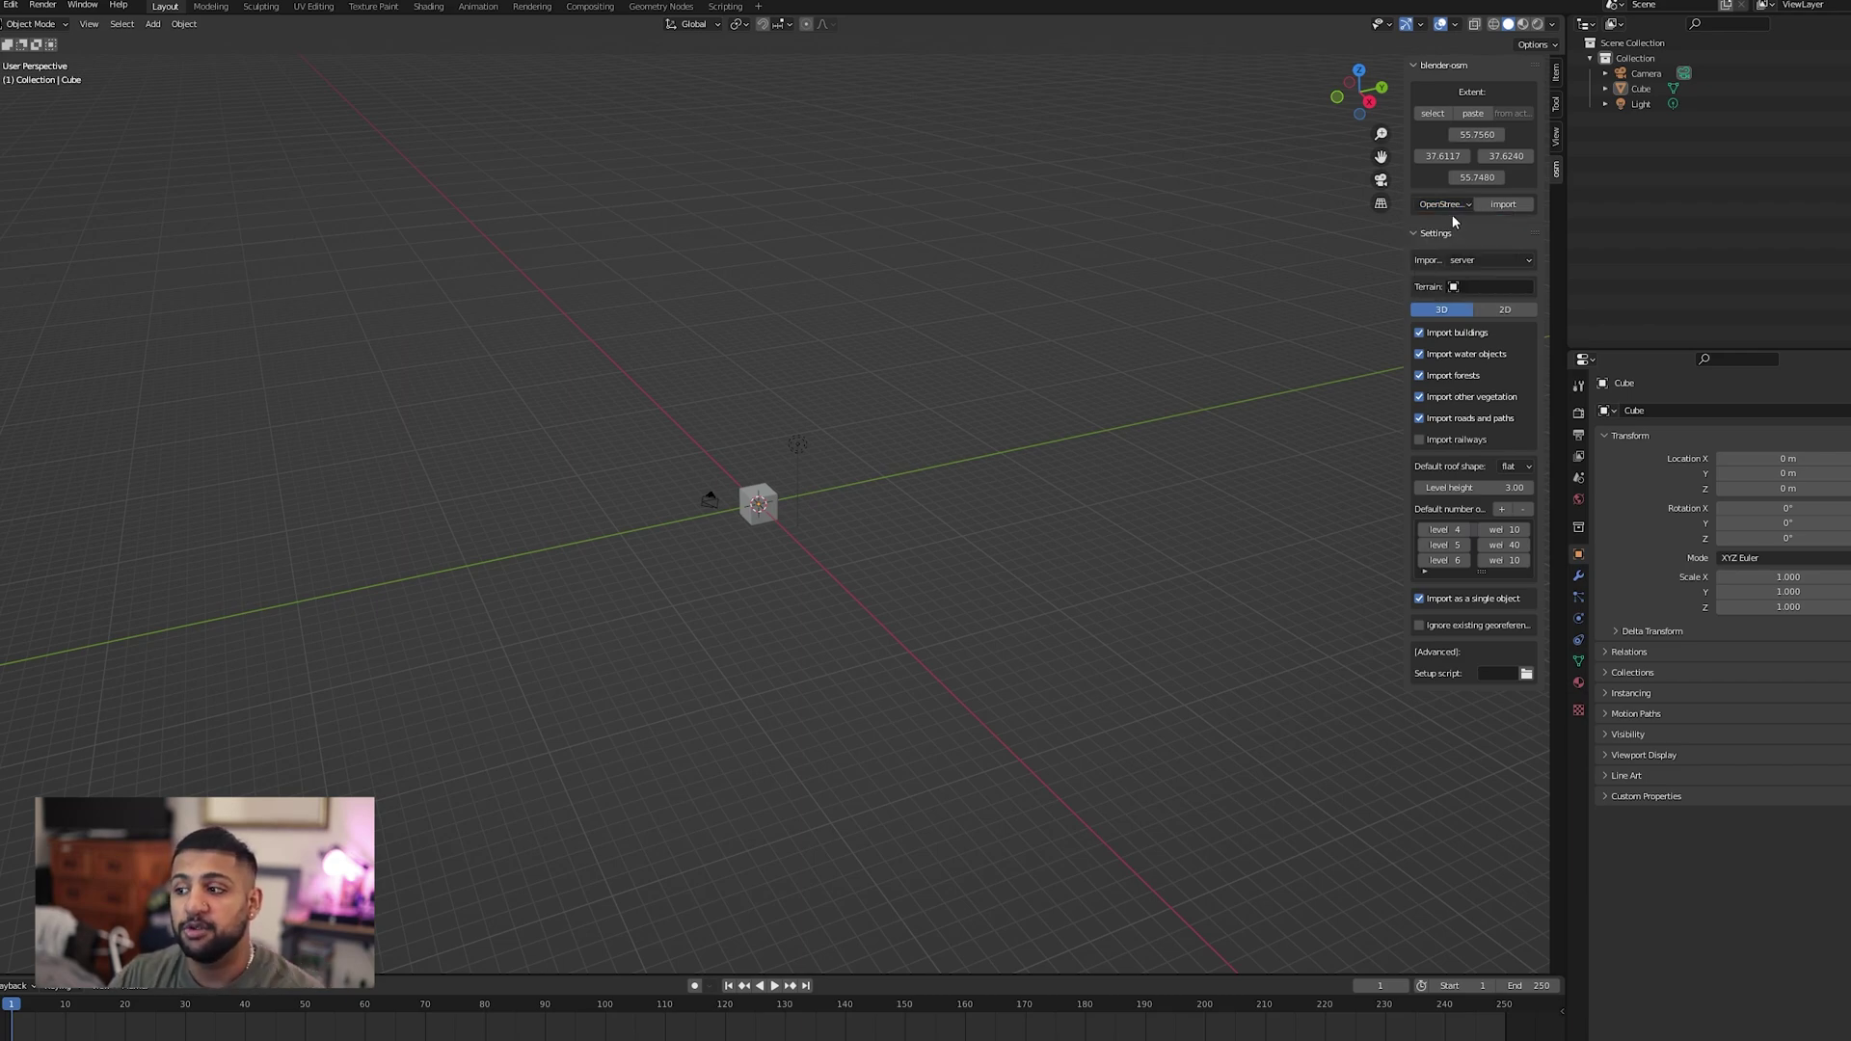
{"action": "left_click", "coordinate": [1451, 204]}
{"action": "left_click", "coordinate": [1441, 238]}
{"action": "left_click", "coordinate": [1456, 205]}
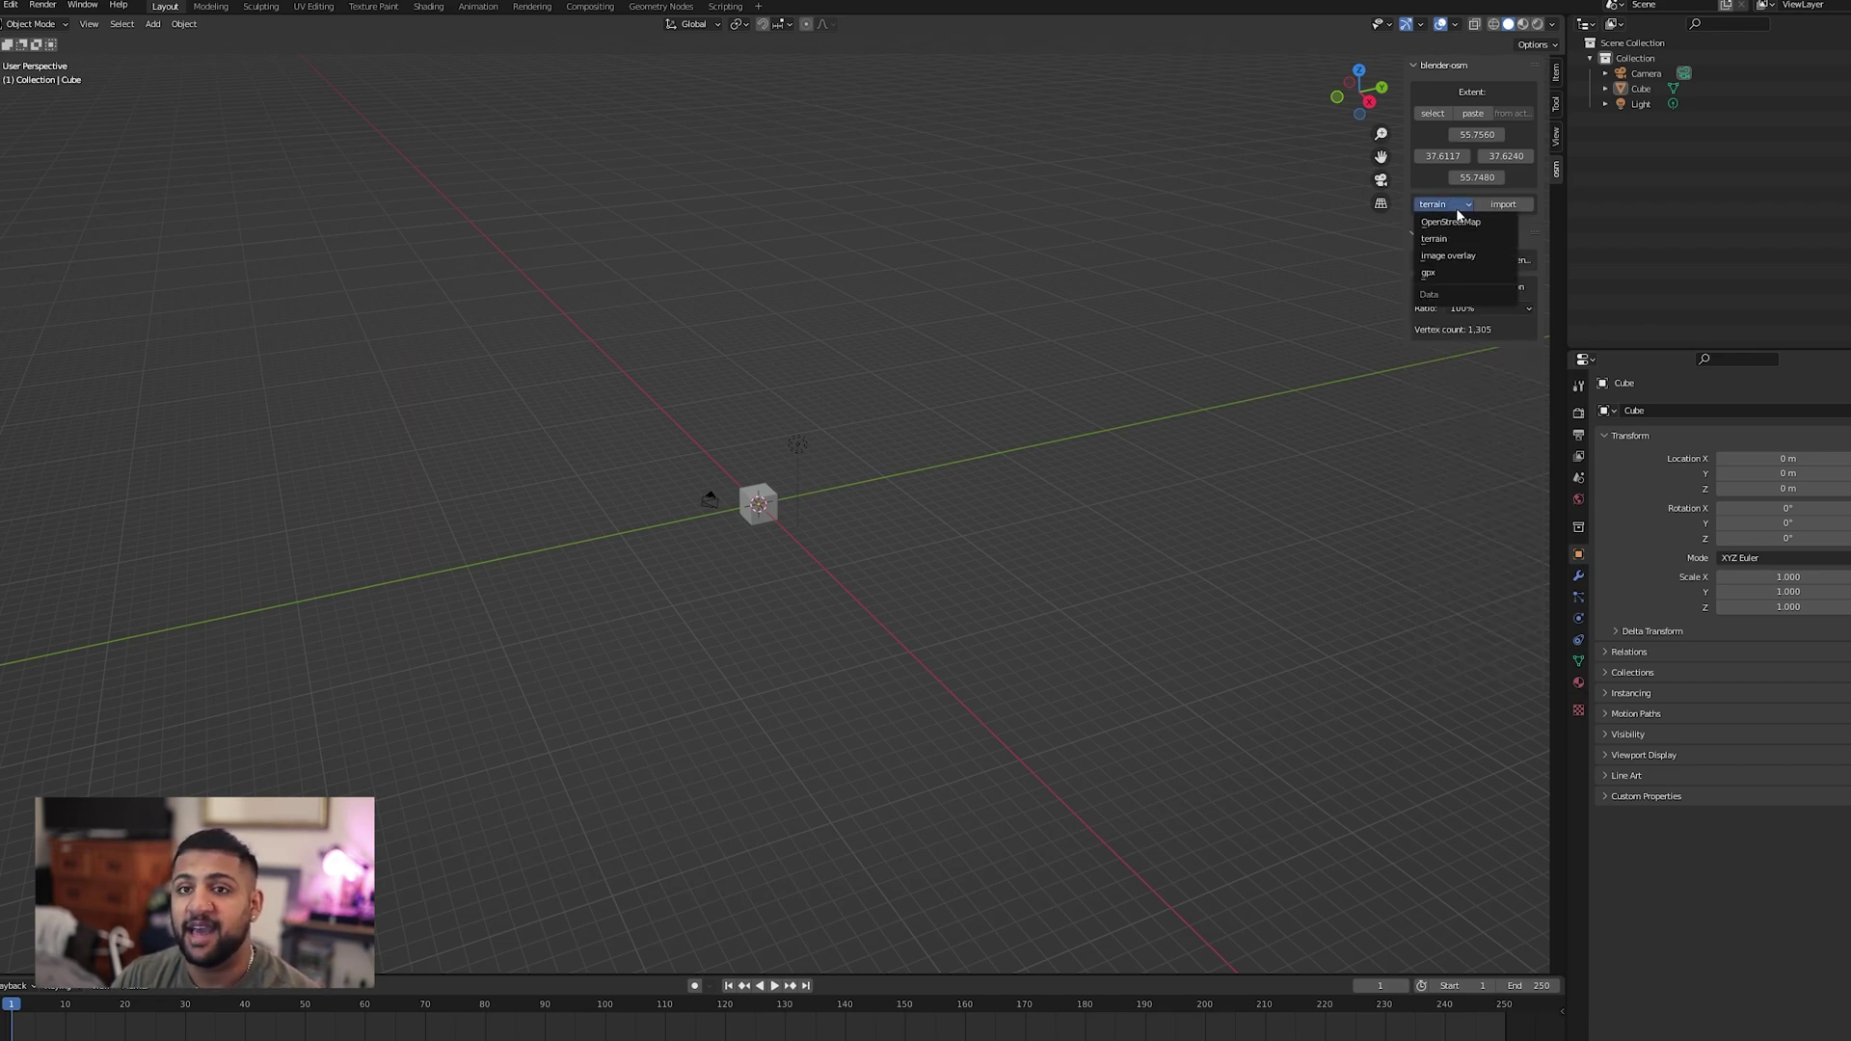
{"action": "left_click", "coordinate": [1455, 222]}
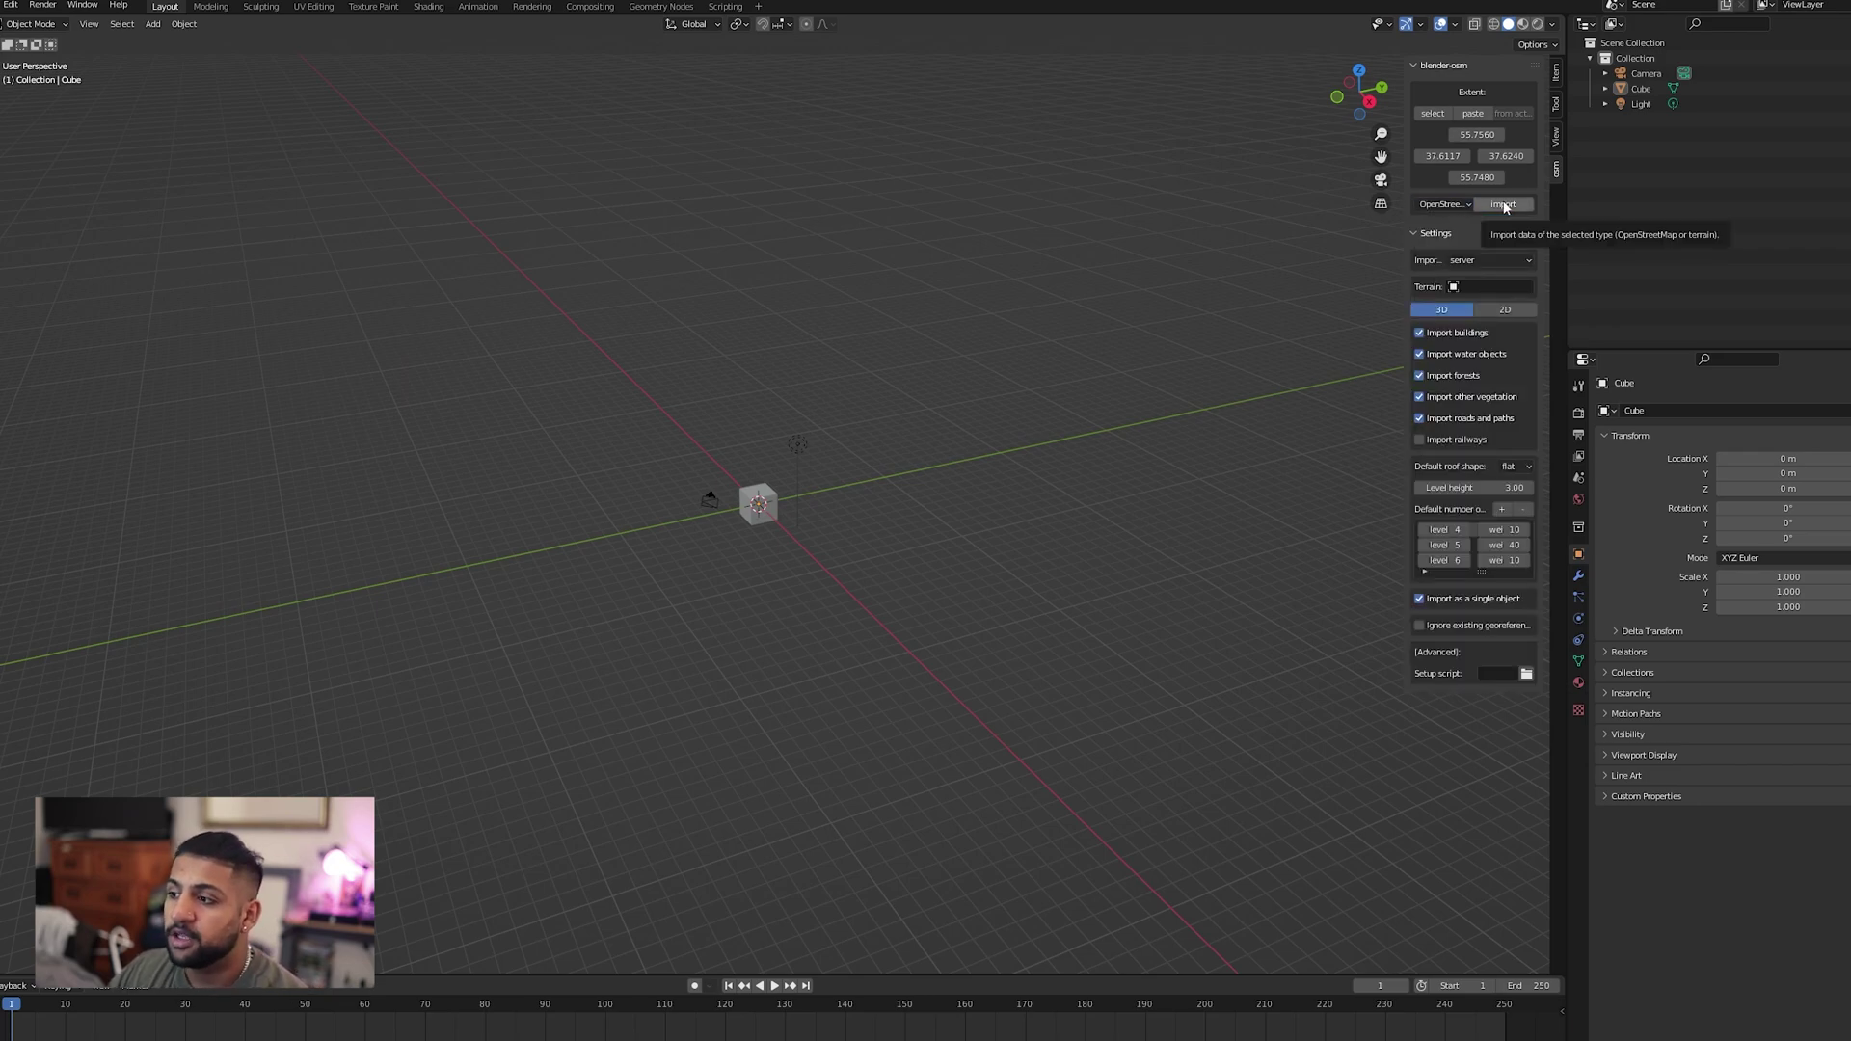
{"action": "left_click", "coordinate": [1435, 114]}
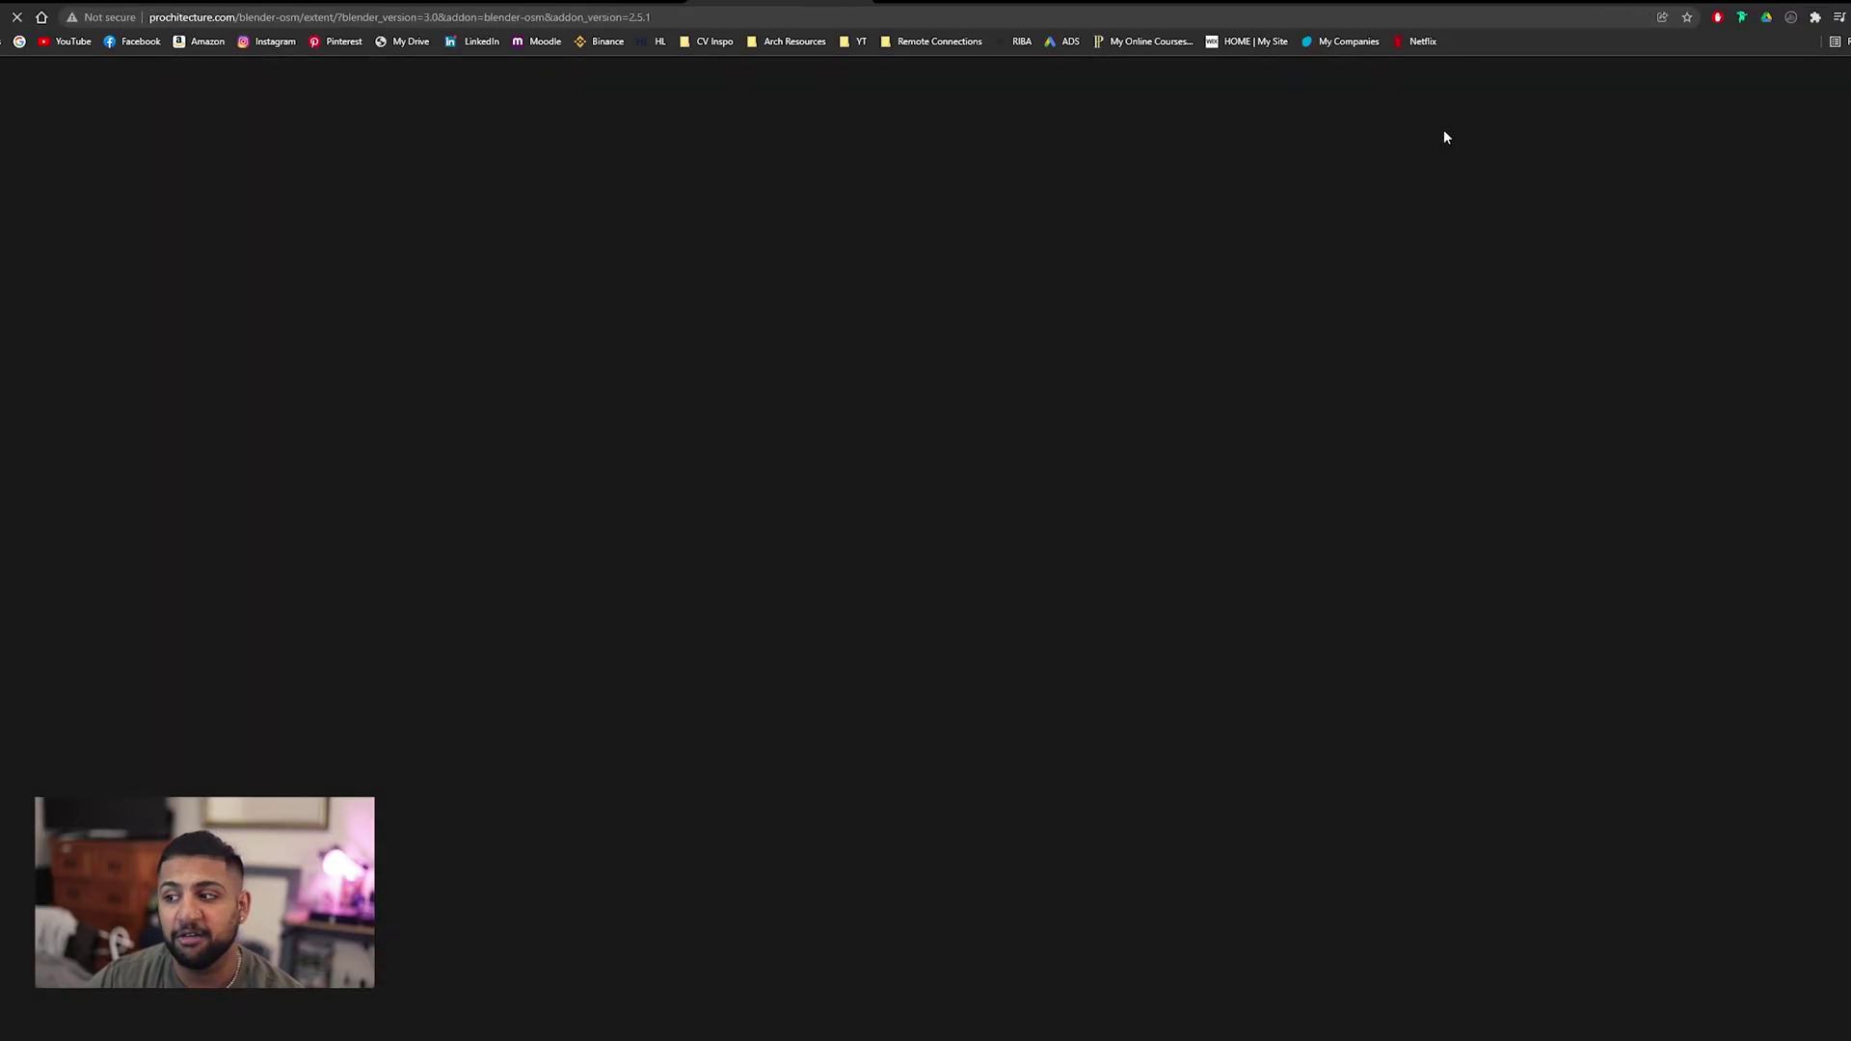
Zoom and pan the map to St Mary's church, Eynesbury, then show the selection rectangle.
{"action": "scroll", "coordinate": [1102, 395], "scroll_direction": "up", "scroll_amount": 10}
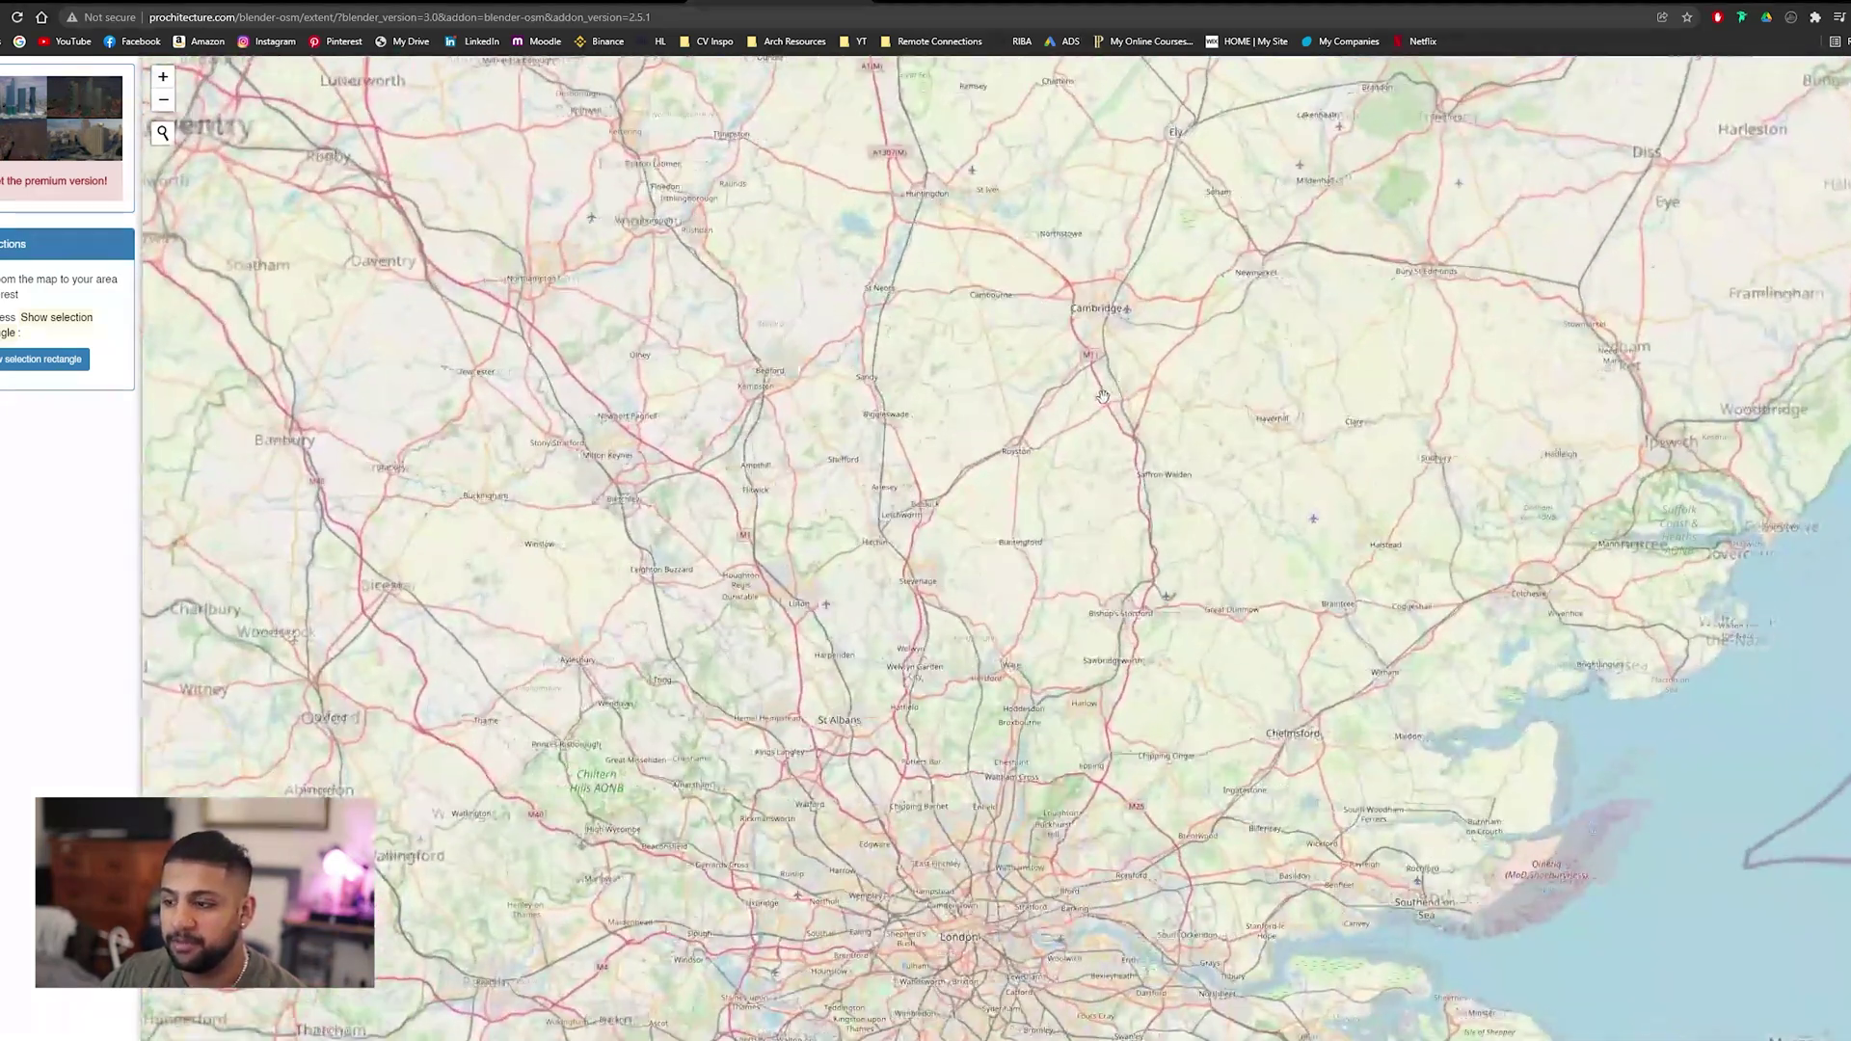
{"action": "left_click_drag", "start_coordinate": [1102, 396], "coordinate": [1105, 585]}
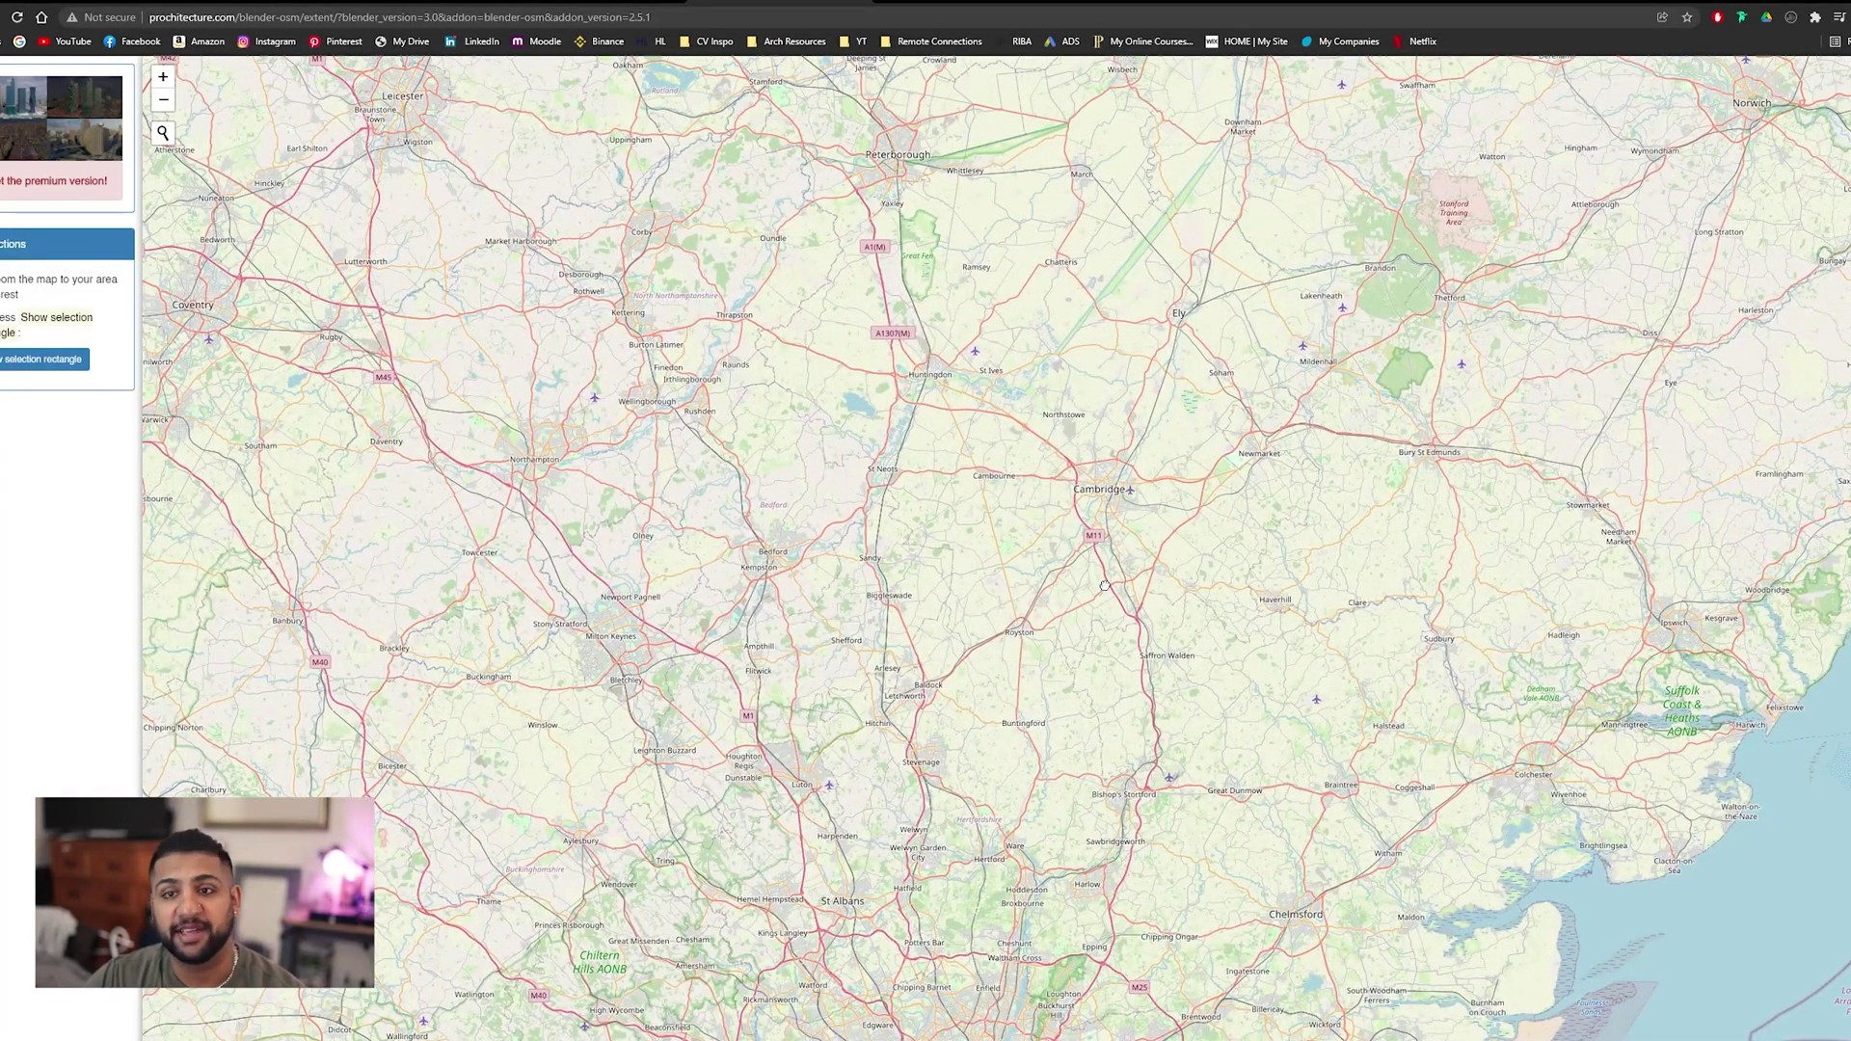
{"action": "scroll", "coordinate": [956, 453], "scroll_direction": "up", "scroll_amount": 1}
{"action": "scroll", "coordinate": [841, 579], "scroll_direction": "up", "scroll_amount": 3}
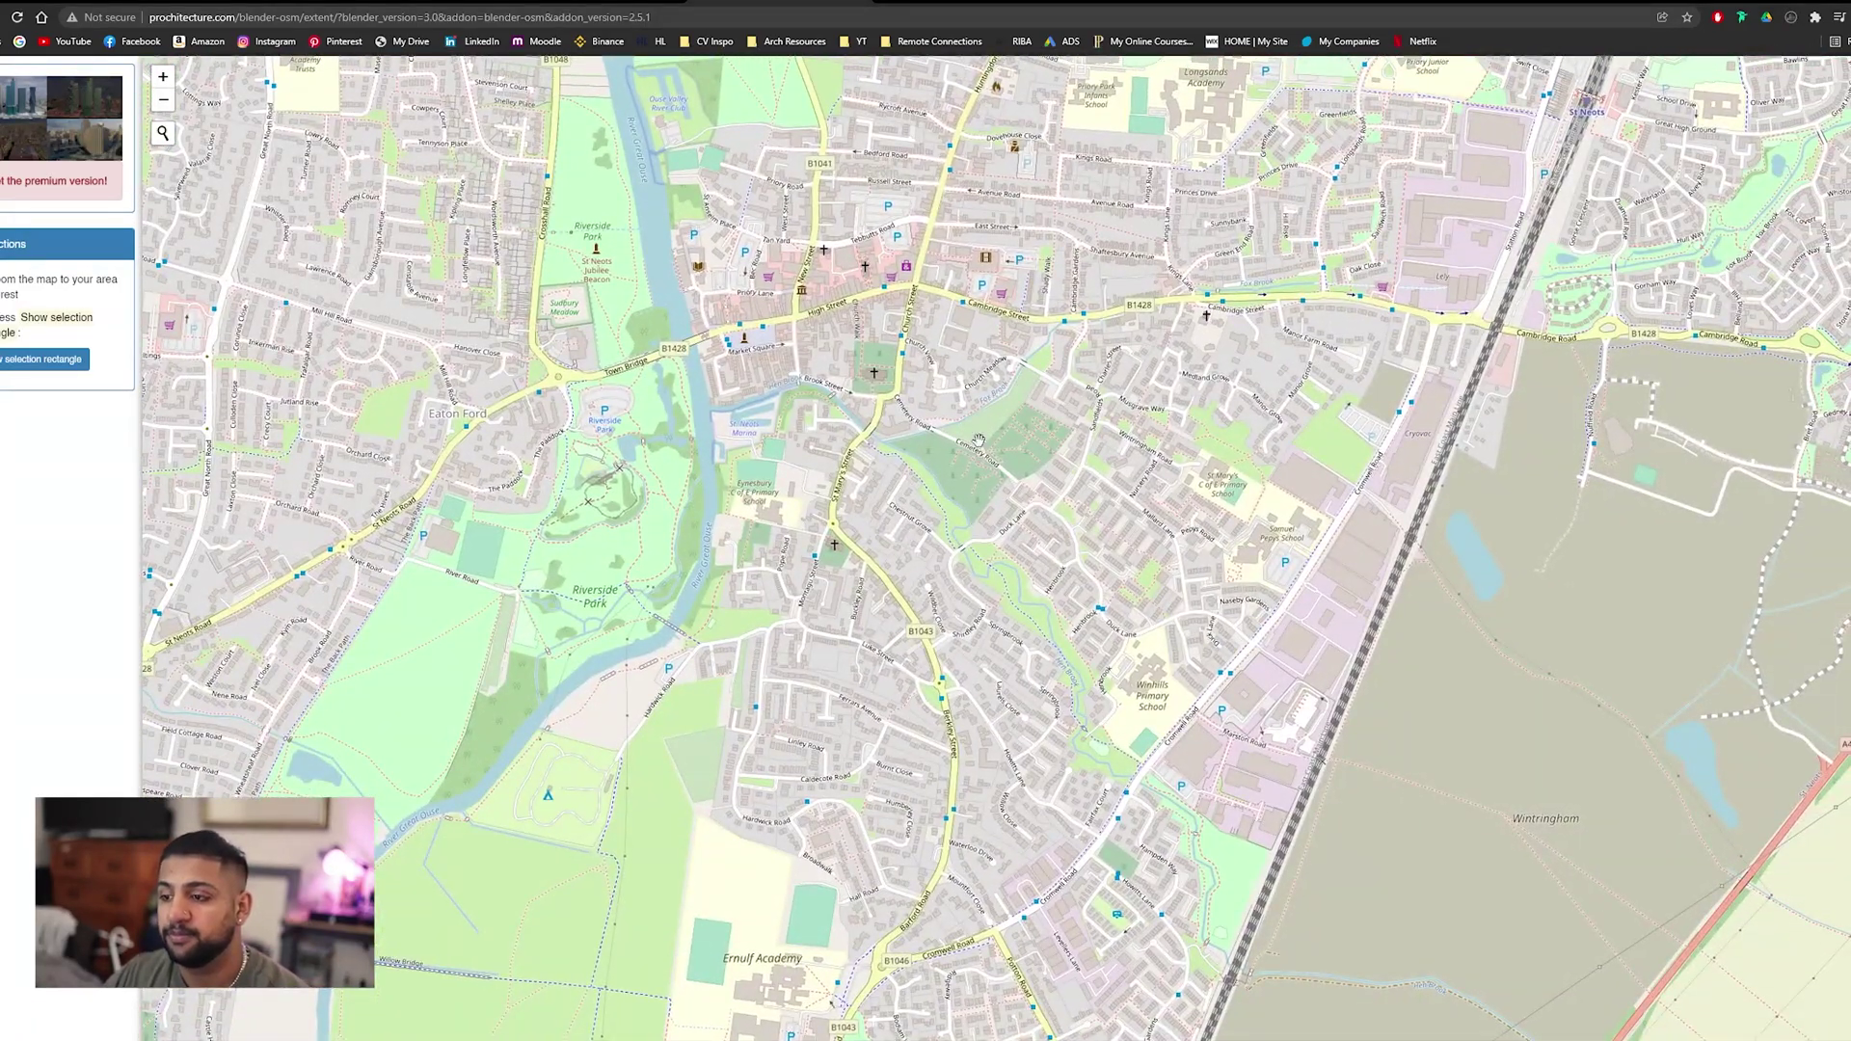
{"action": "left_click_drag", "start_coordinate": [979, 440], "coordinate": [976, 460]}
{"action": "scroll", "coordinate": [975, 367], "scroll_direction": "up", "scroll_amount": 3}
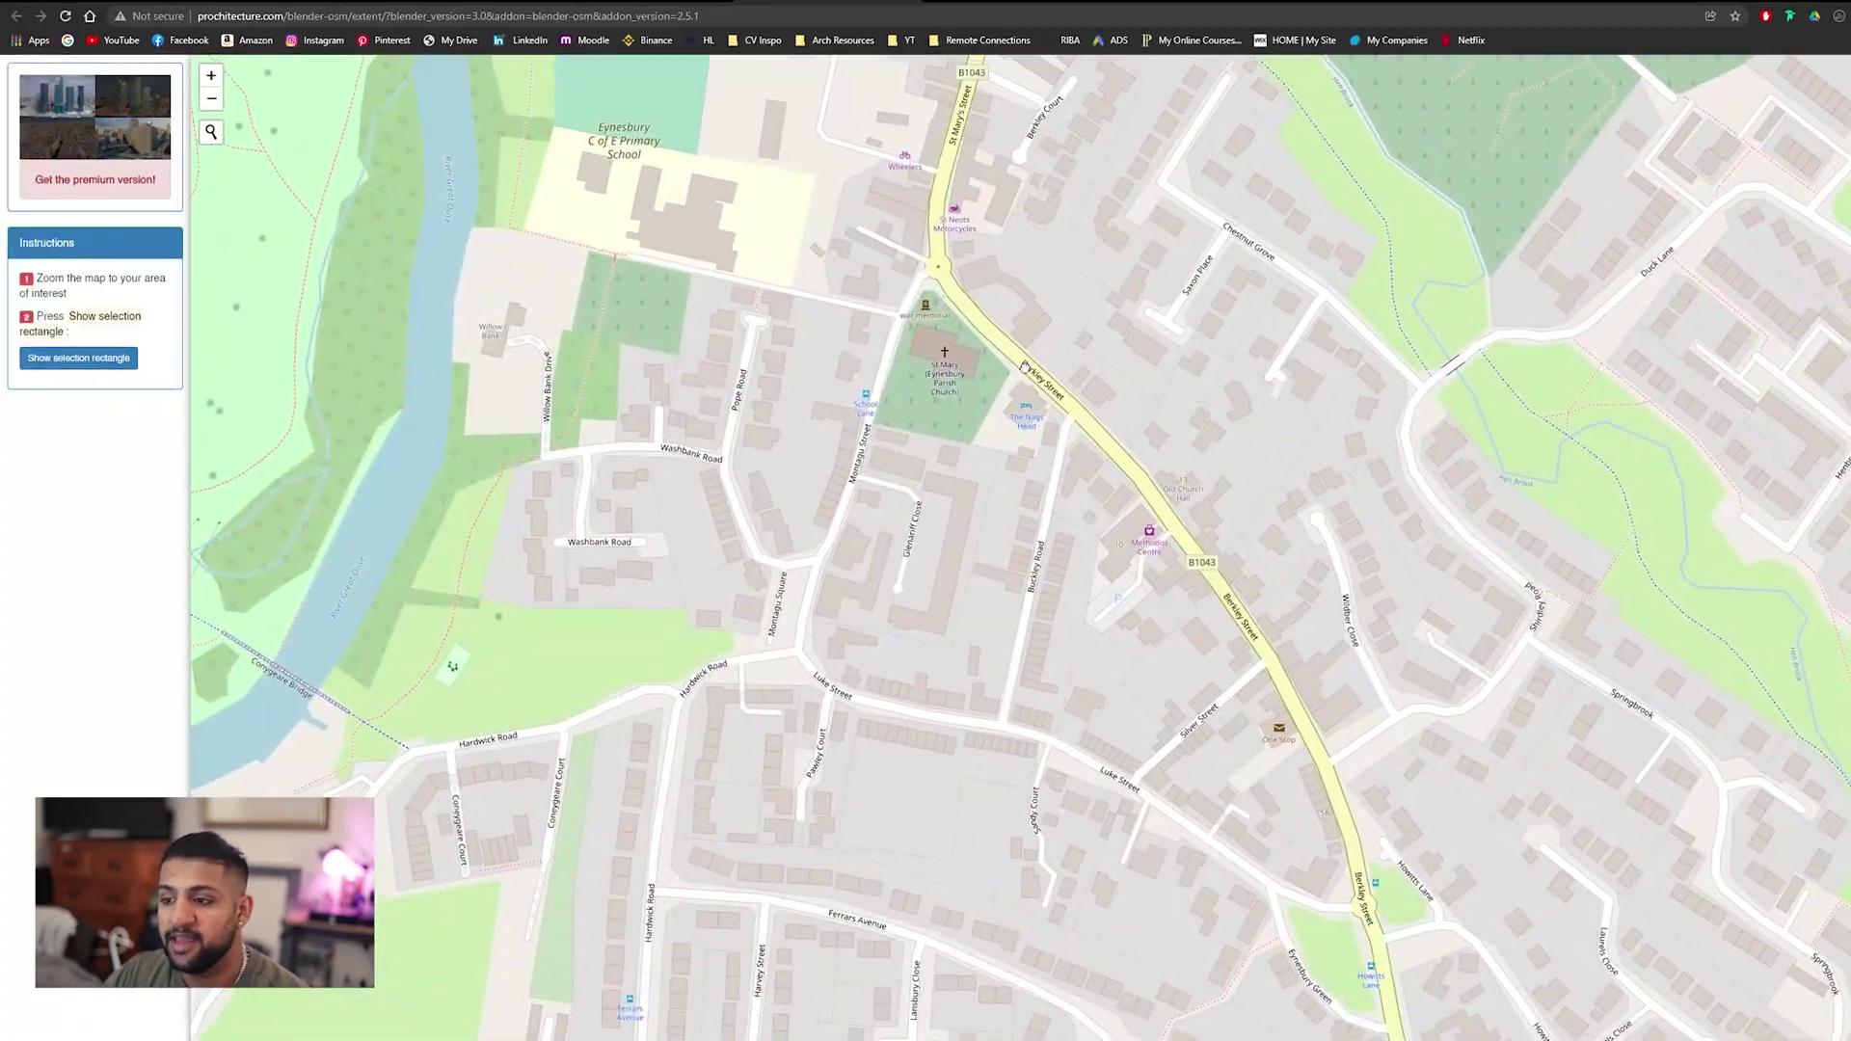
{"action": "scroll", "coordinate": [1022, 366], "scroll_direction": "up", "scroll_amount": 1}
{"action": "left_click_drag", "start_coordinate": [984, 349], "coordinate": [991, 569]}
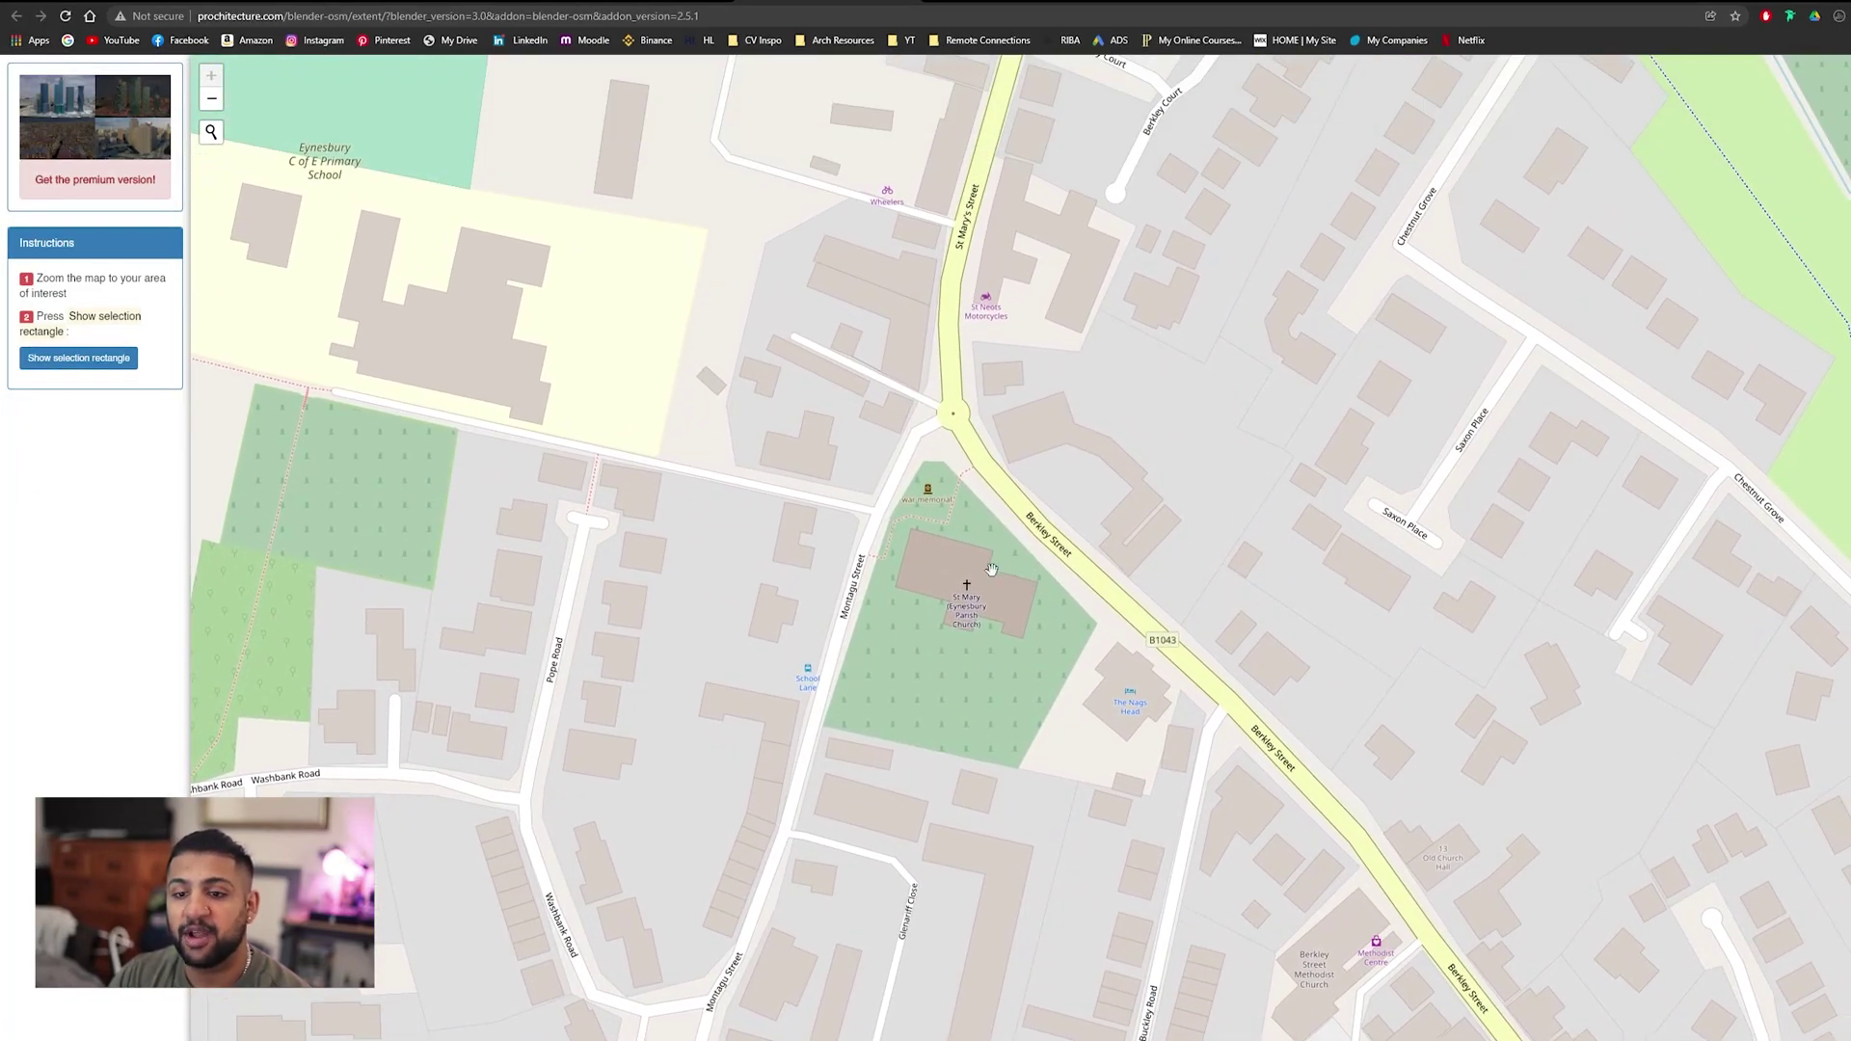
{"action": "scroll", "coordinate": [991, 569], "scroll_direction": "down", "scroll_amount": 1}
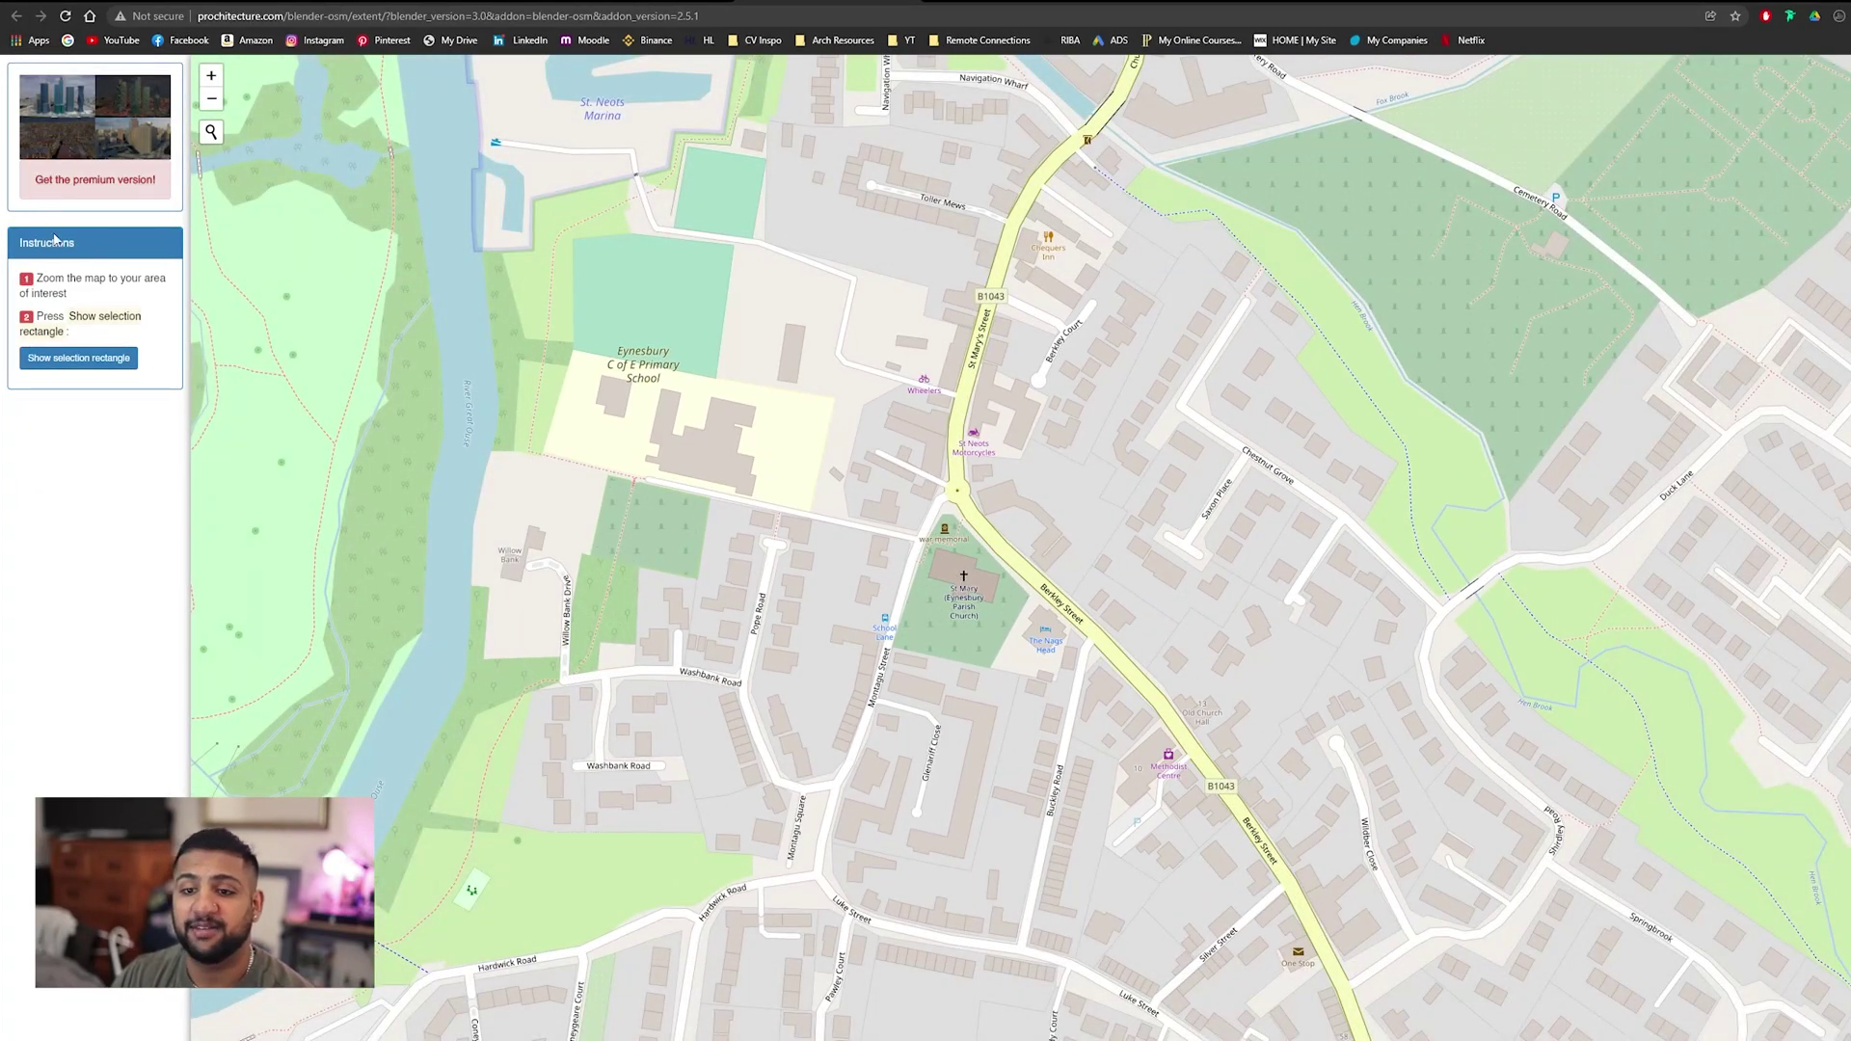
{"action": "left_click", "coordinate": [71, 358]}
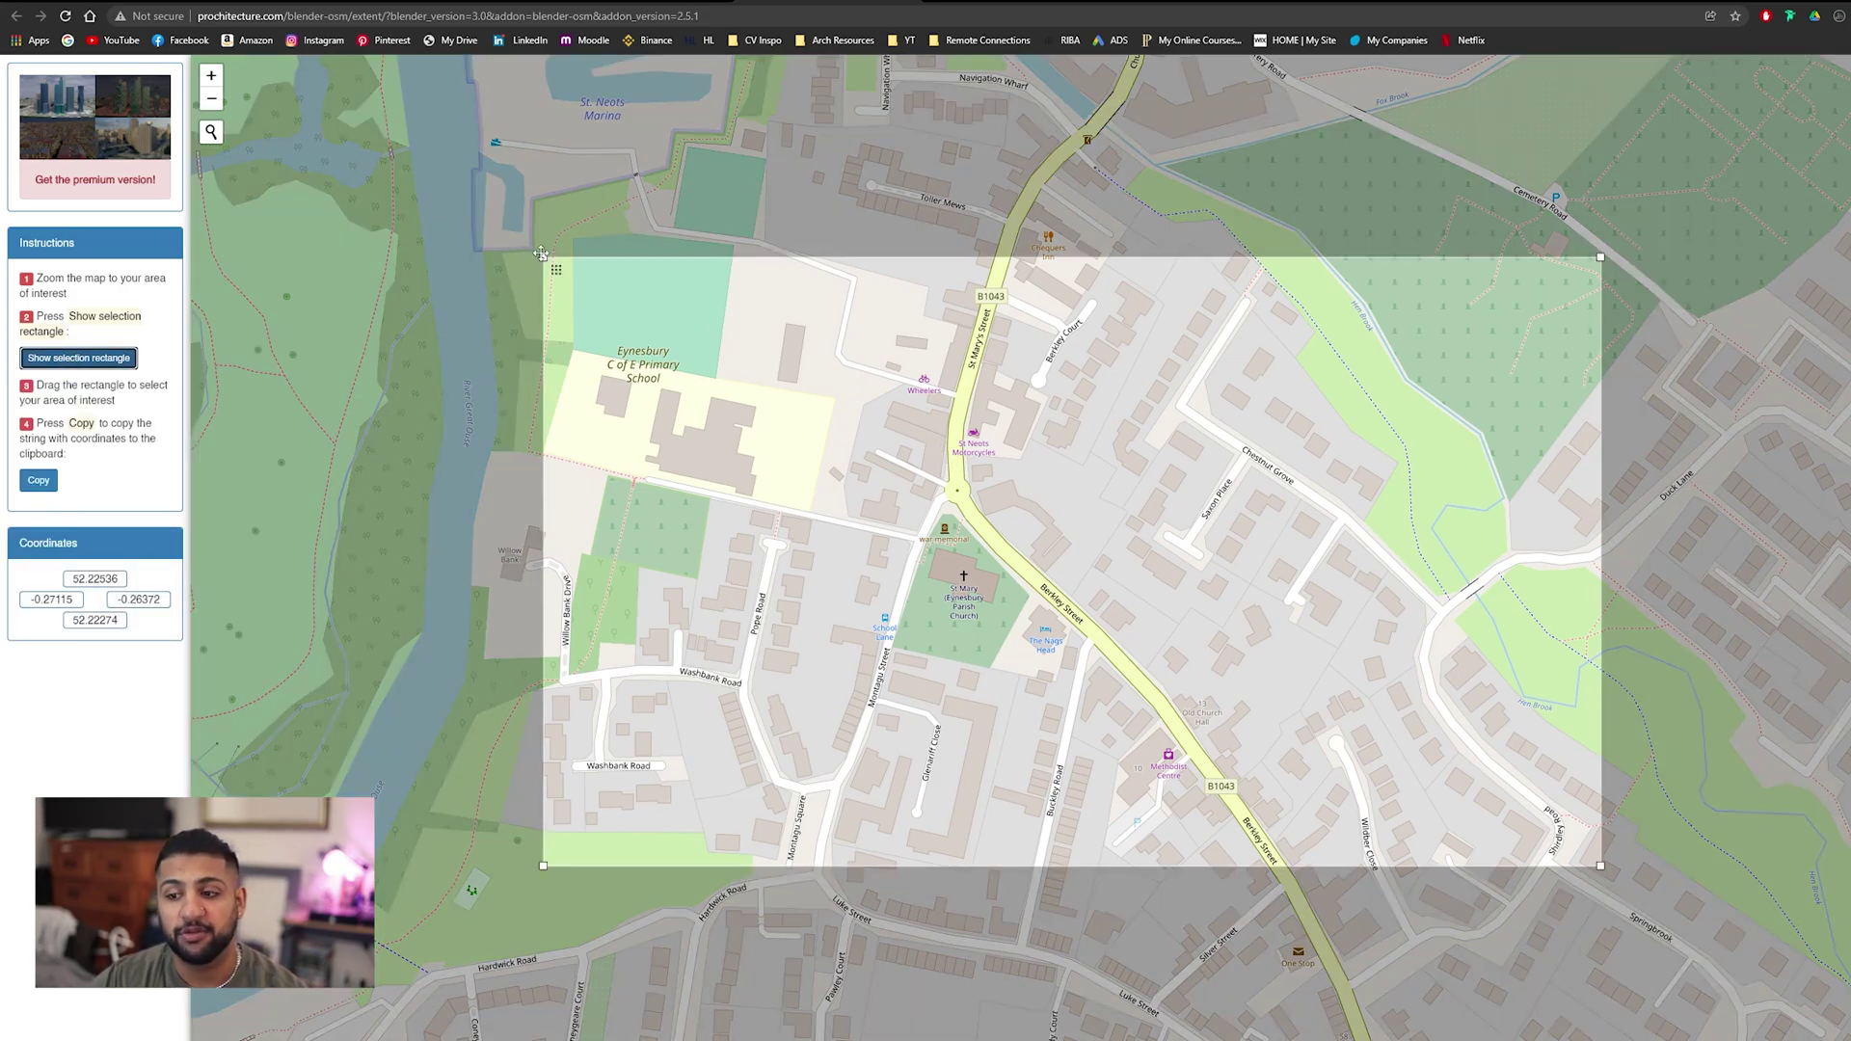
Reshape the selection to 52.22538, -0.27139, -0.26516, 52.22205 around the church and copy the coordinates.
{"action": "mouse_move", "coordinate": [541, 253]}
{"action": "left_mouse_down"}
{"action": "mouse_move", "coordinate": [487, 197]}
{"action": "mouse_move", "coordinate": [509, 252]}
{"action": "left_mouse_up"}
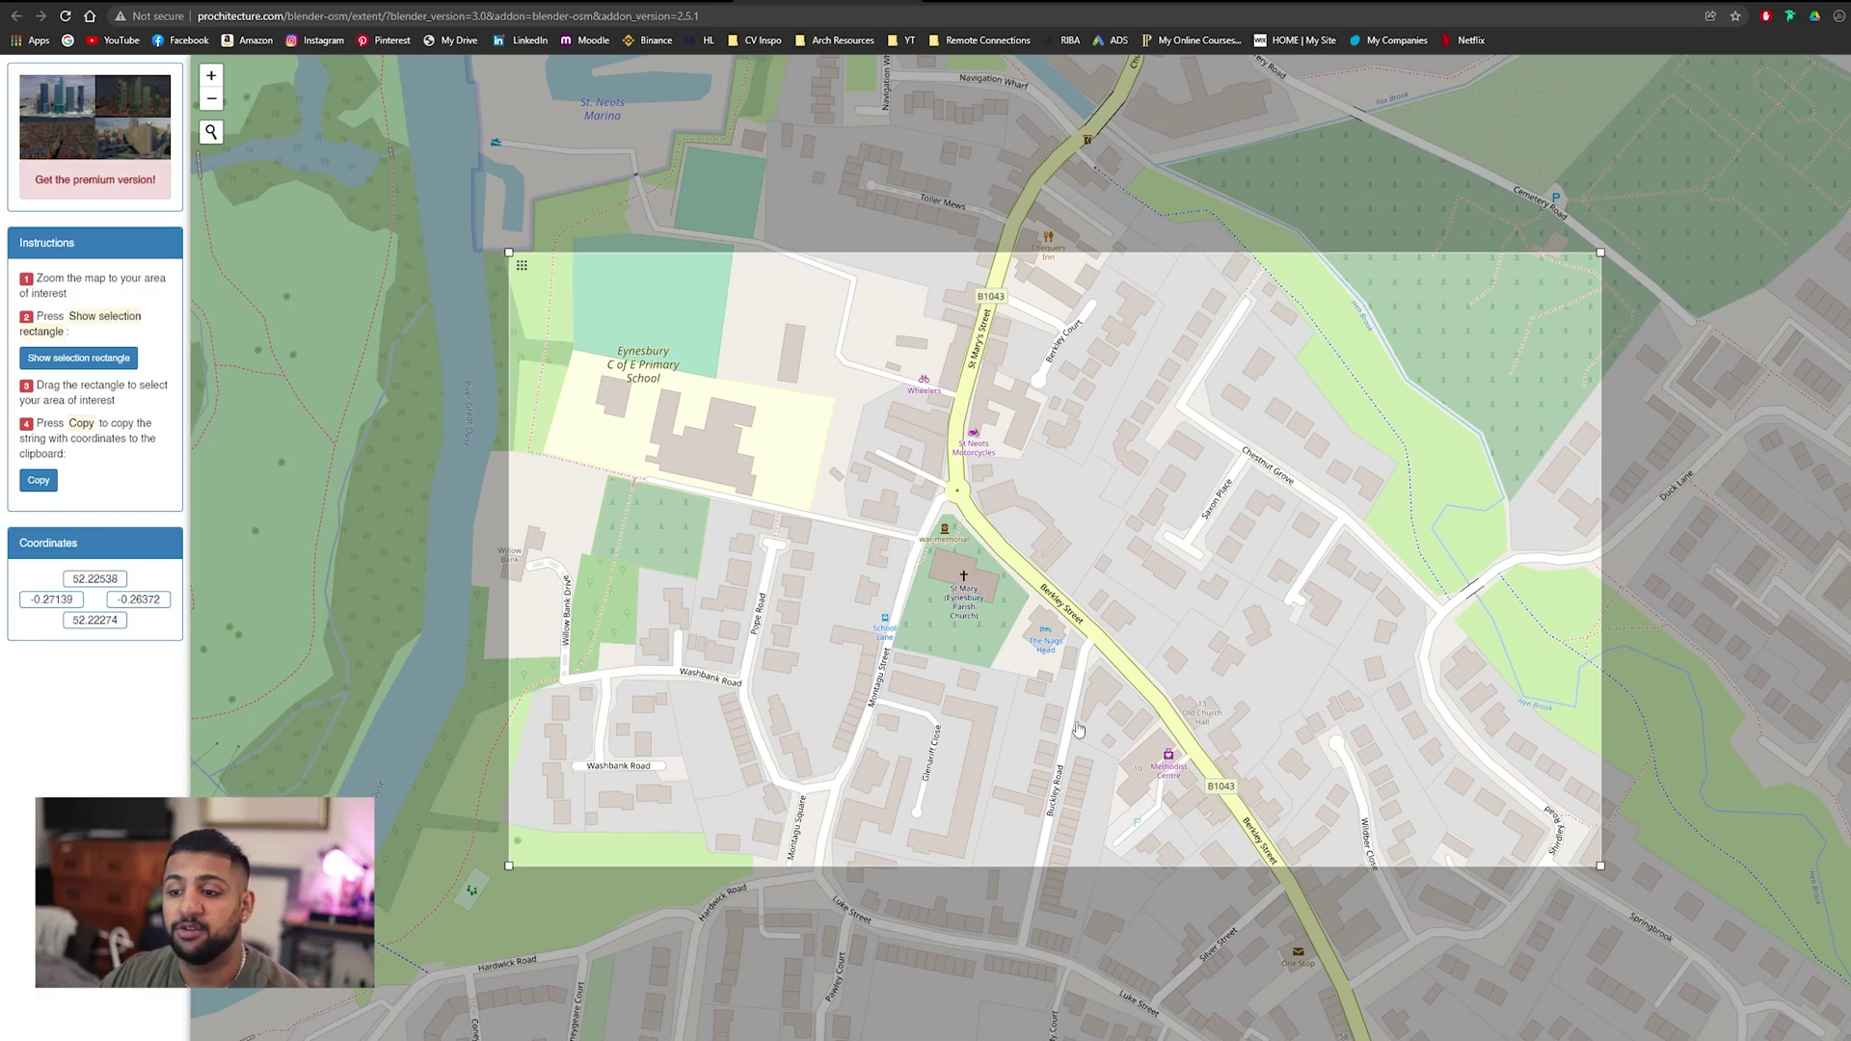
{"action": "left_click_drag", "start_coordinate": [1601, 864], "coordinate": [1393, 1022]}
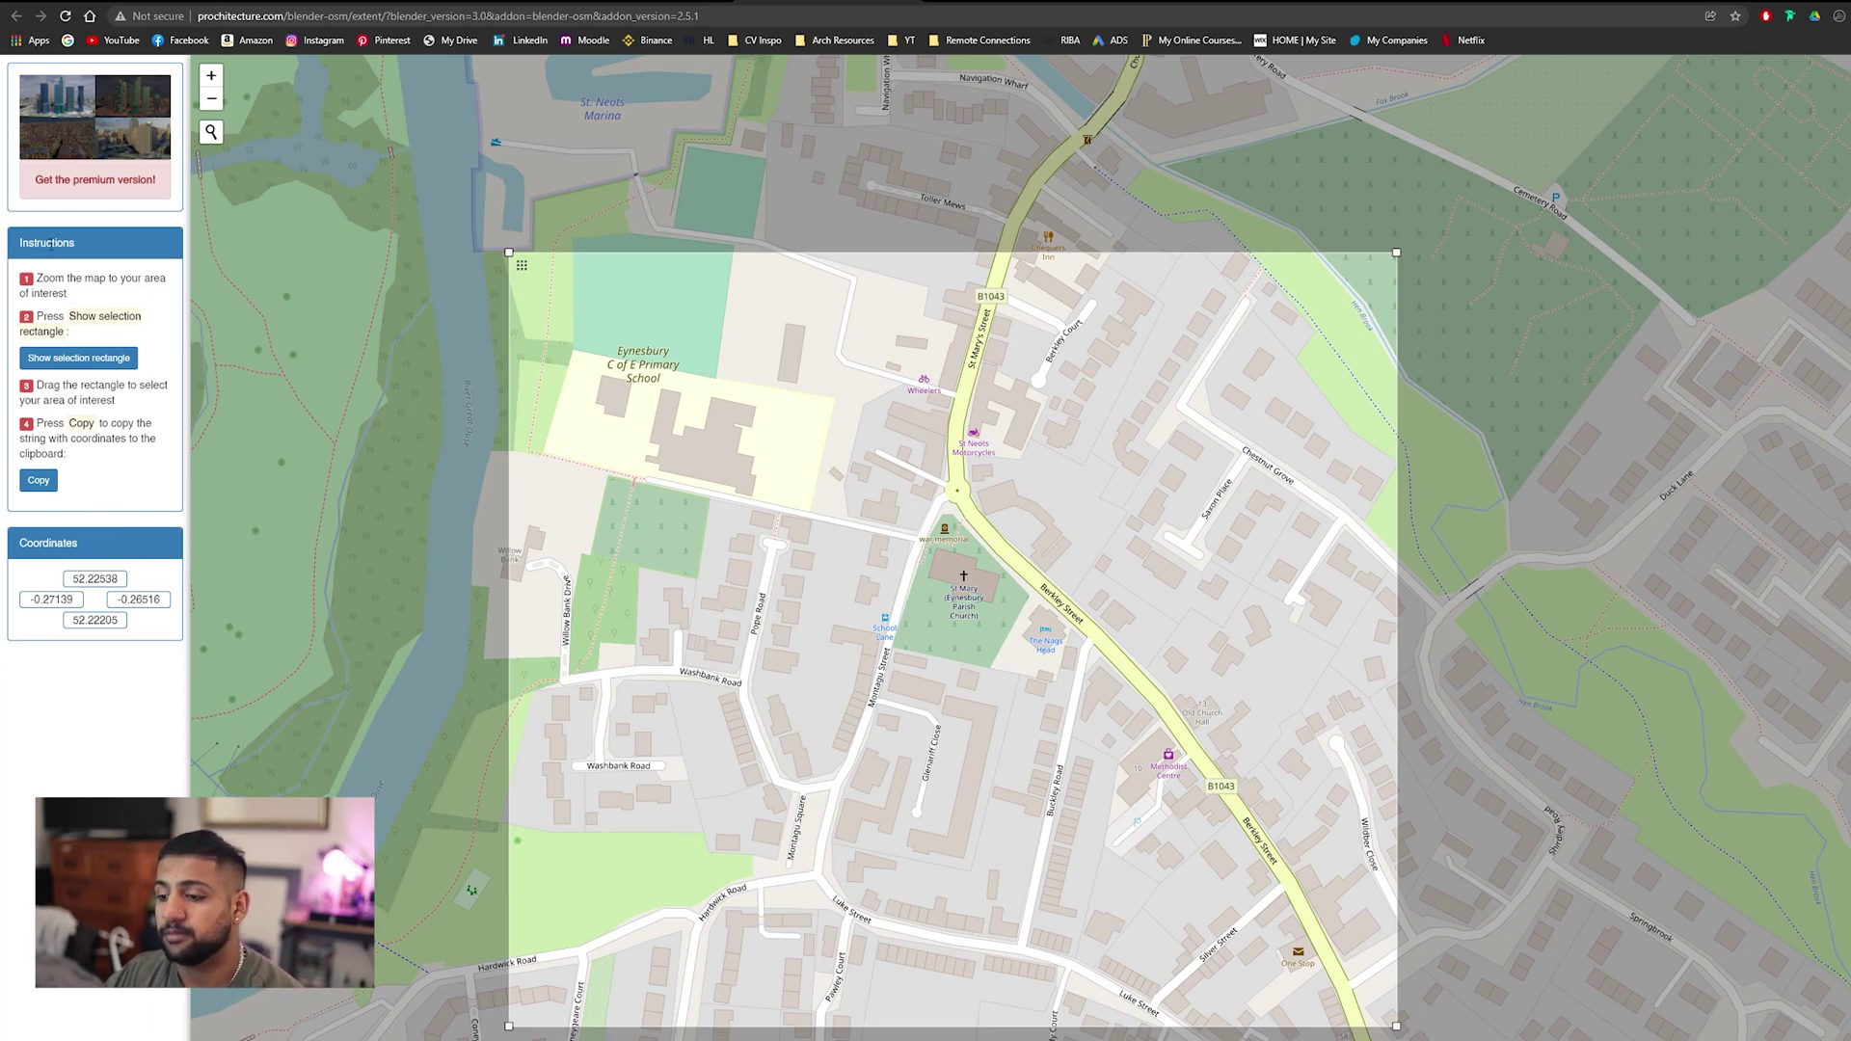
{"action": "left_click", "coordinate": [41, 482]}
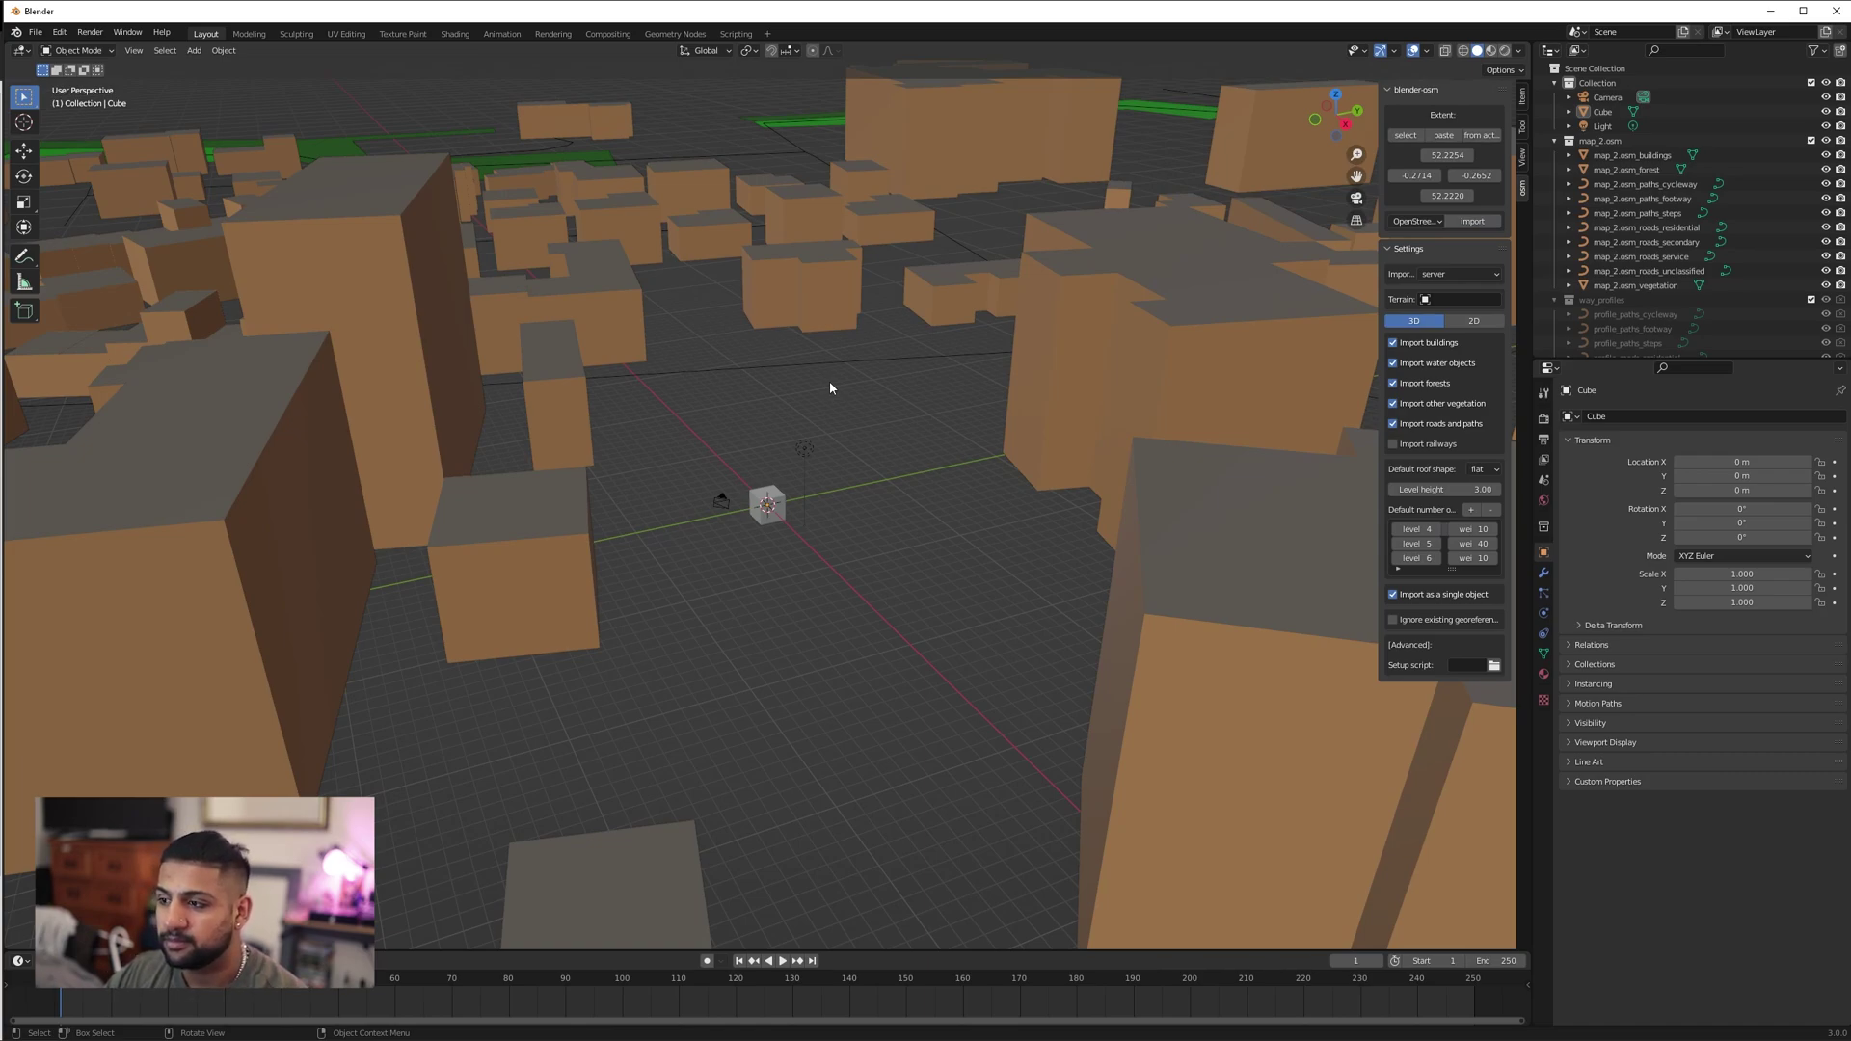
Deselect the Cube, then orbit and zoom out over the imported Eynesbury buildings, roads and green areas.
{"action": "left_click", "coordinate": [767, 504]}
{"action": "scroll", "coordinate": [790, 506], "scroll_direction": "down", "scroll_amount": 10}
{"action": "right_click", "coordinate": [820, 513]}
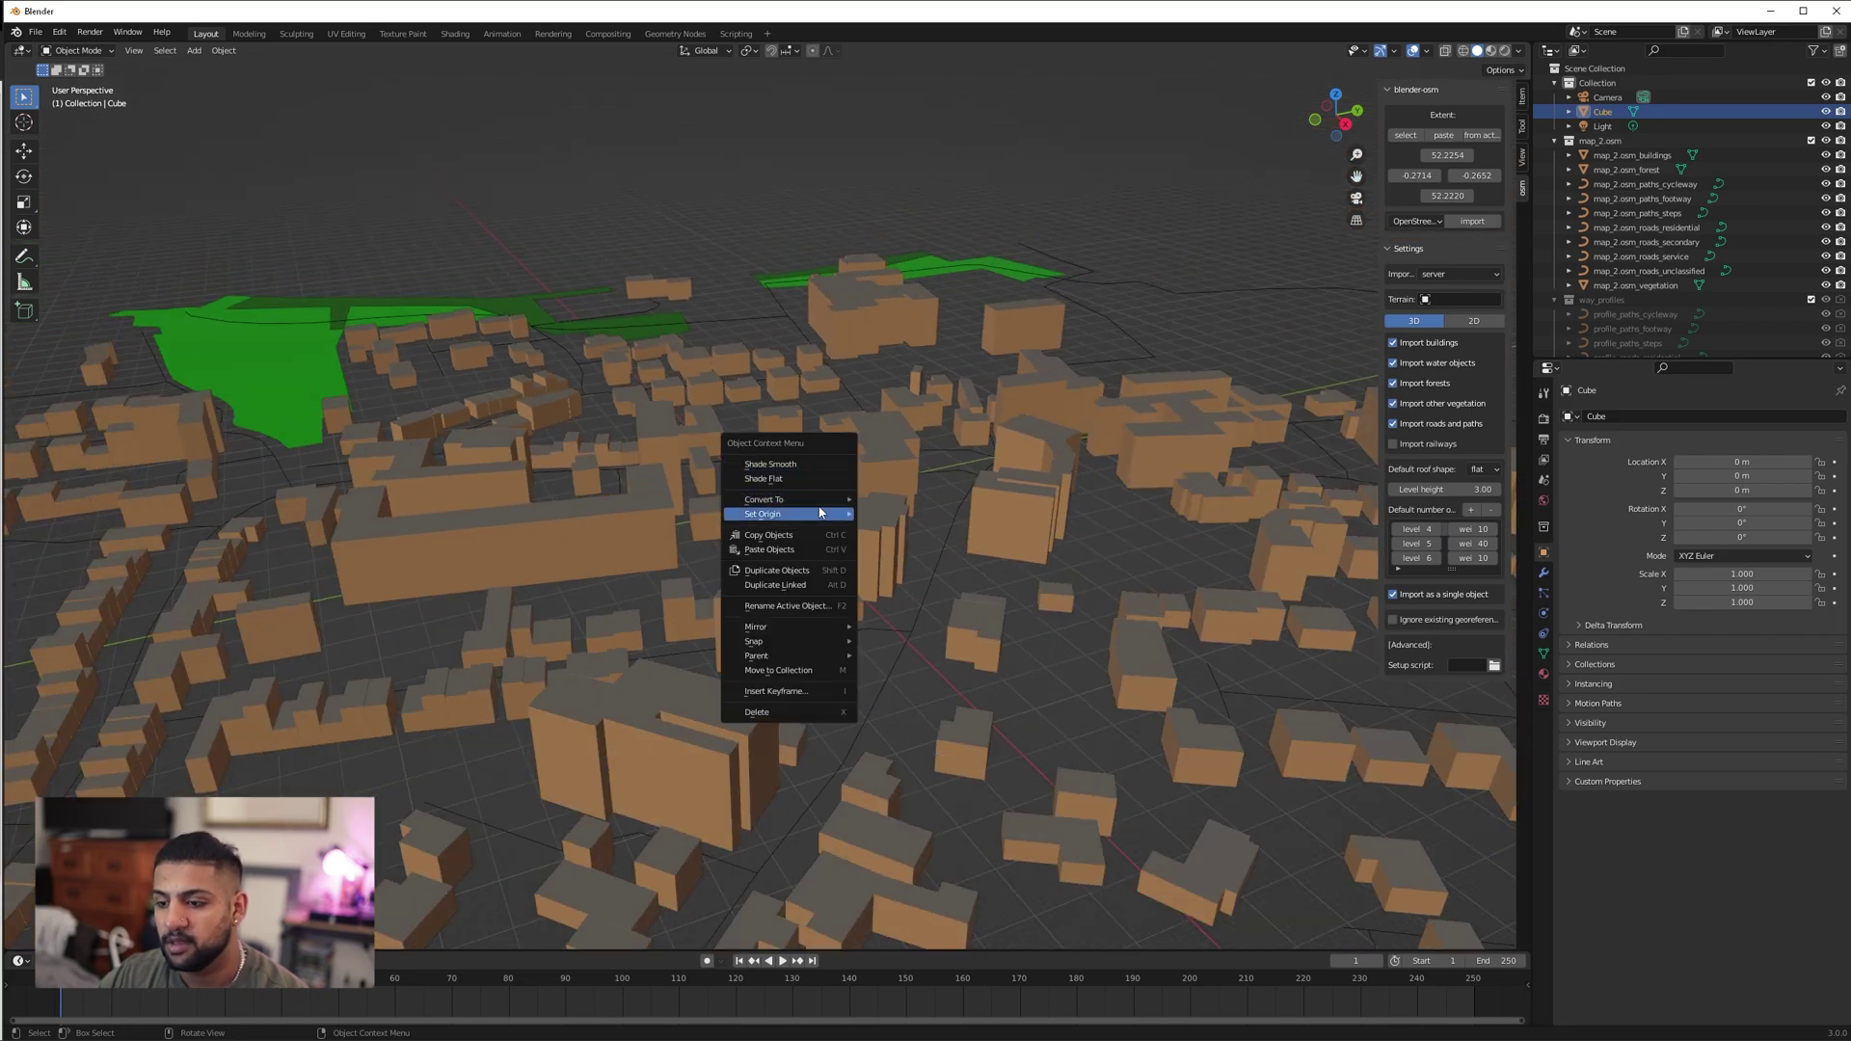
{"action": "left_click", "coordinate": [818, 207]}
{"action": "left_click_drag", "start_coordinate": [1342, 125], "coordinate": [1342, 130]}
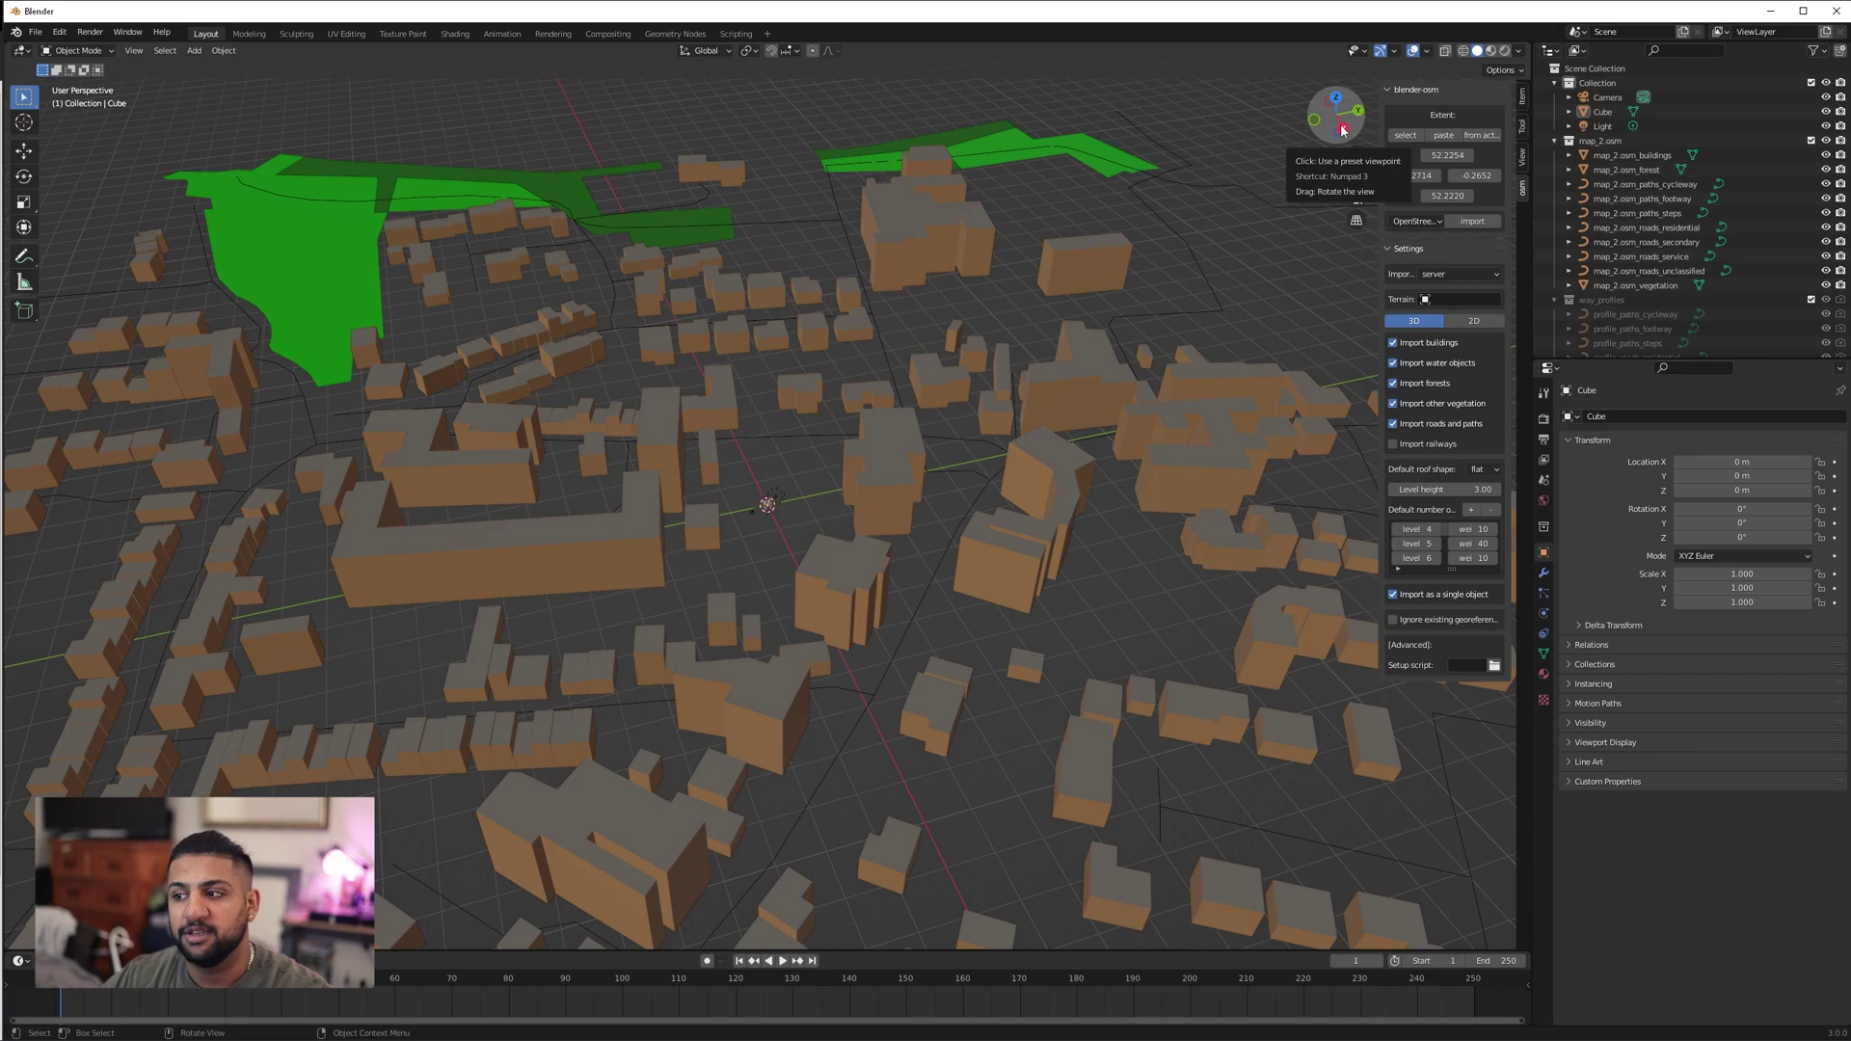
{"action": "scroll", "coordinate": [716, 511], "scroll_direction": "down", "scroll_amount": 5}
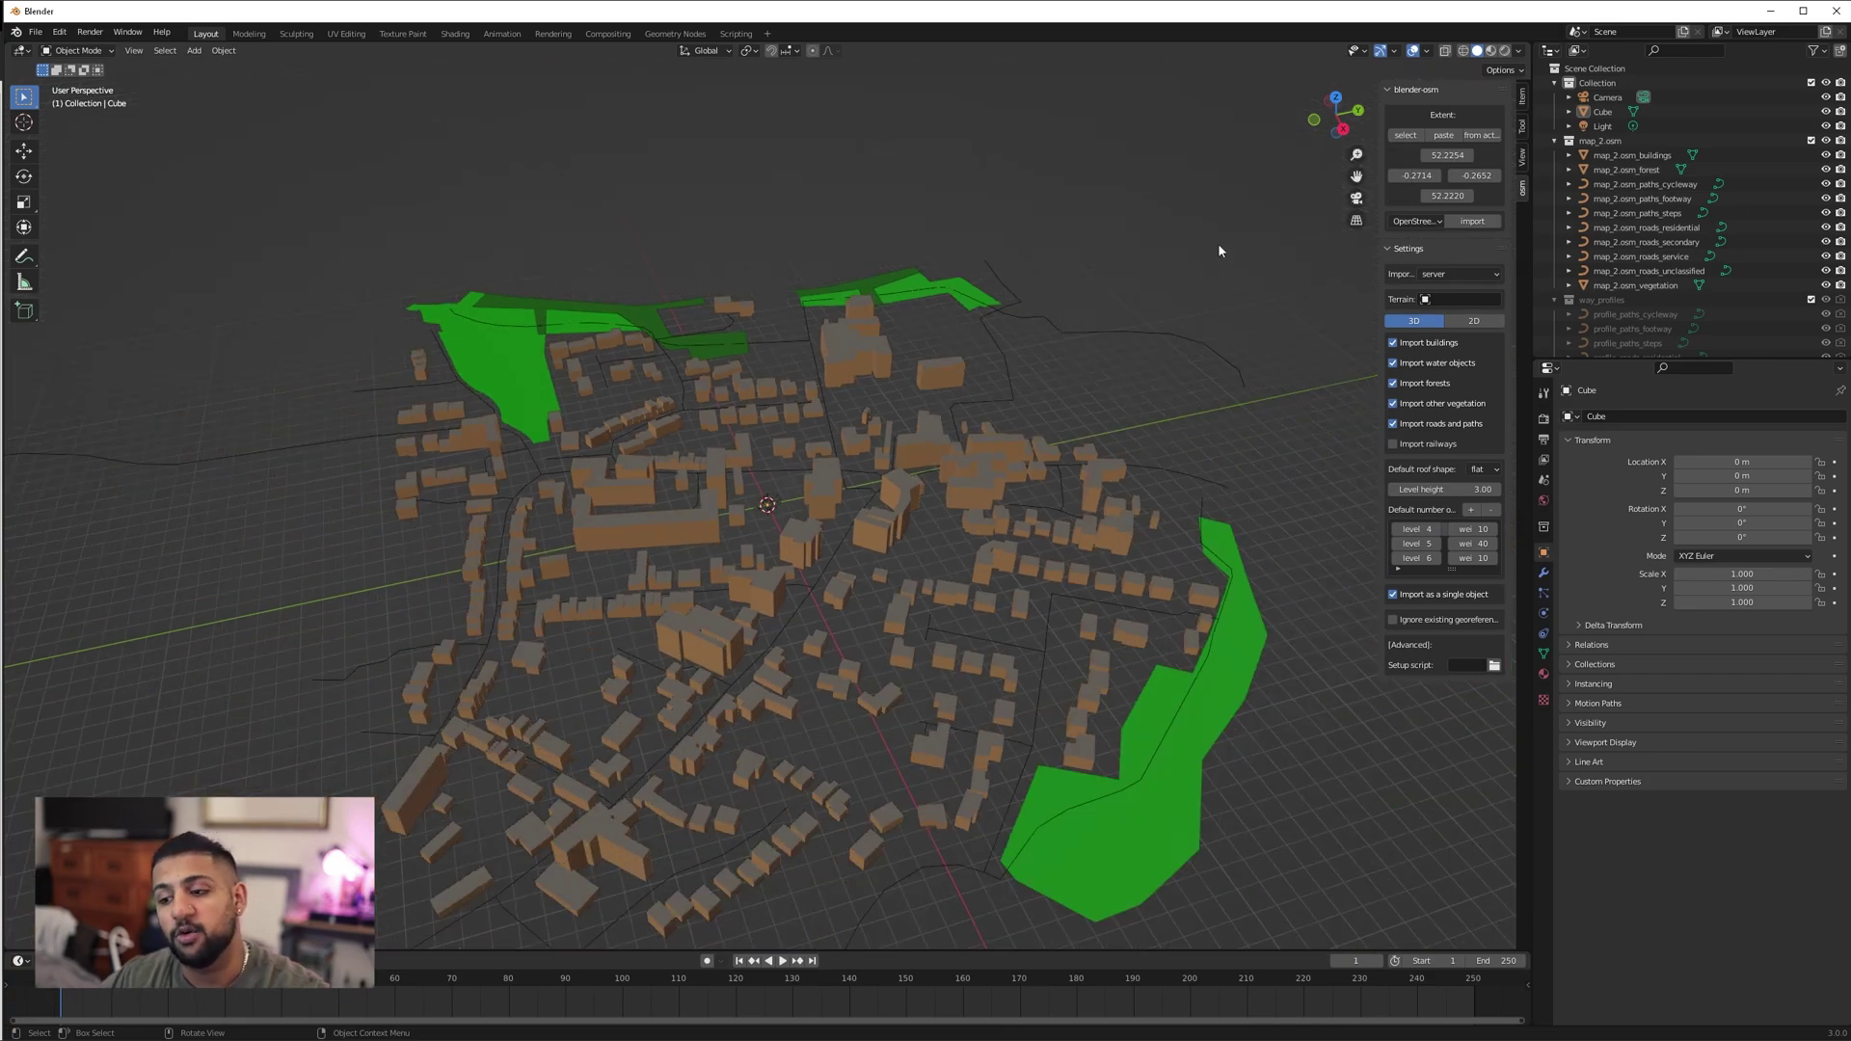
{"action": "left_click", "coordinate": [37, 31]}
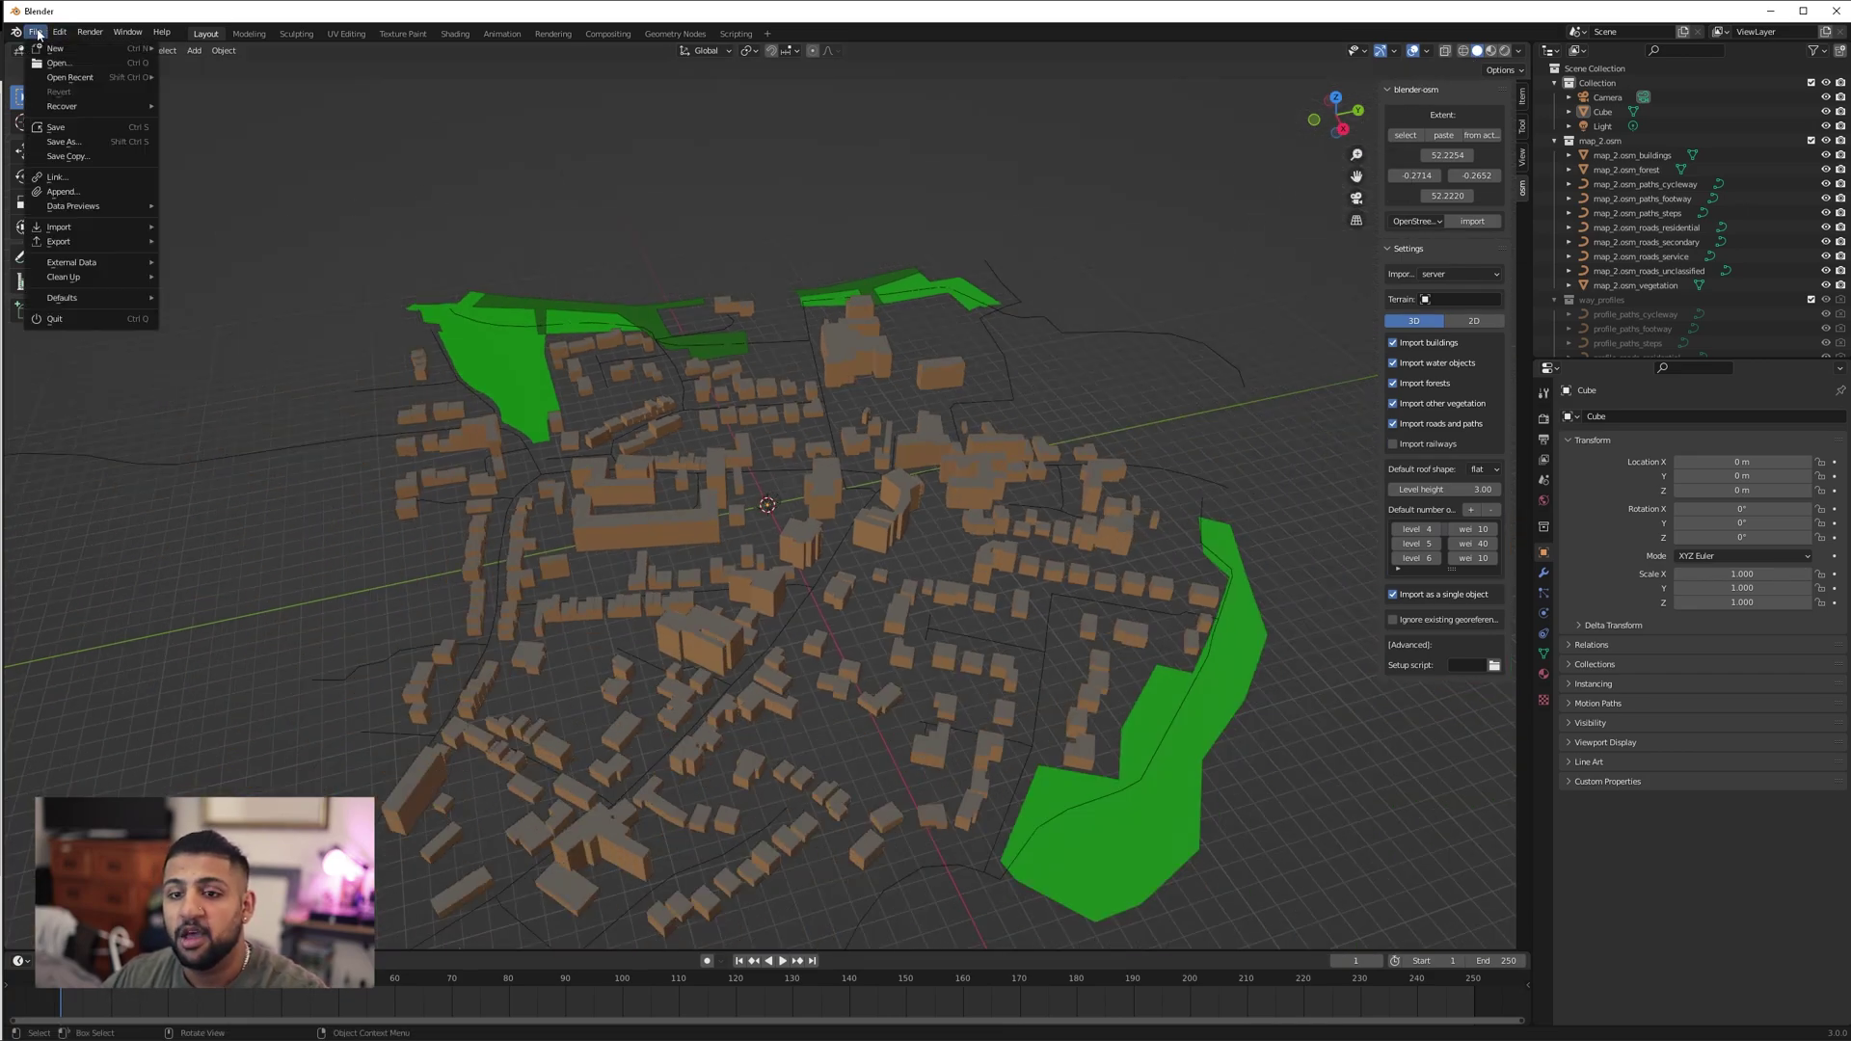
Save the Eynesbury scene as 'st marys context.blend' in the recent blender osm folder.
{"action": "left_click", "coordinate": [88, 139]}
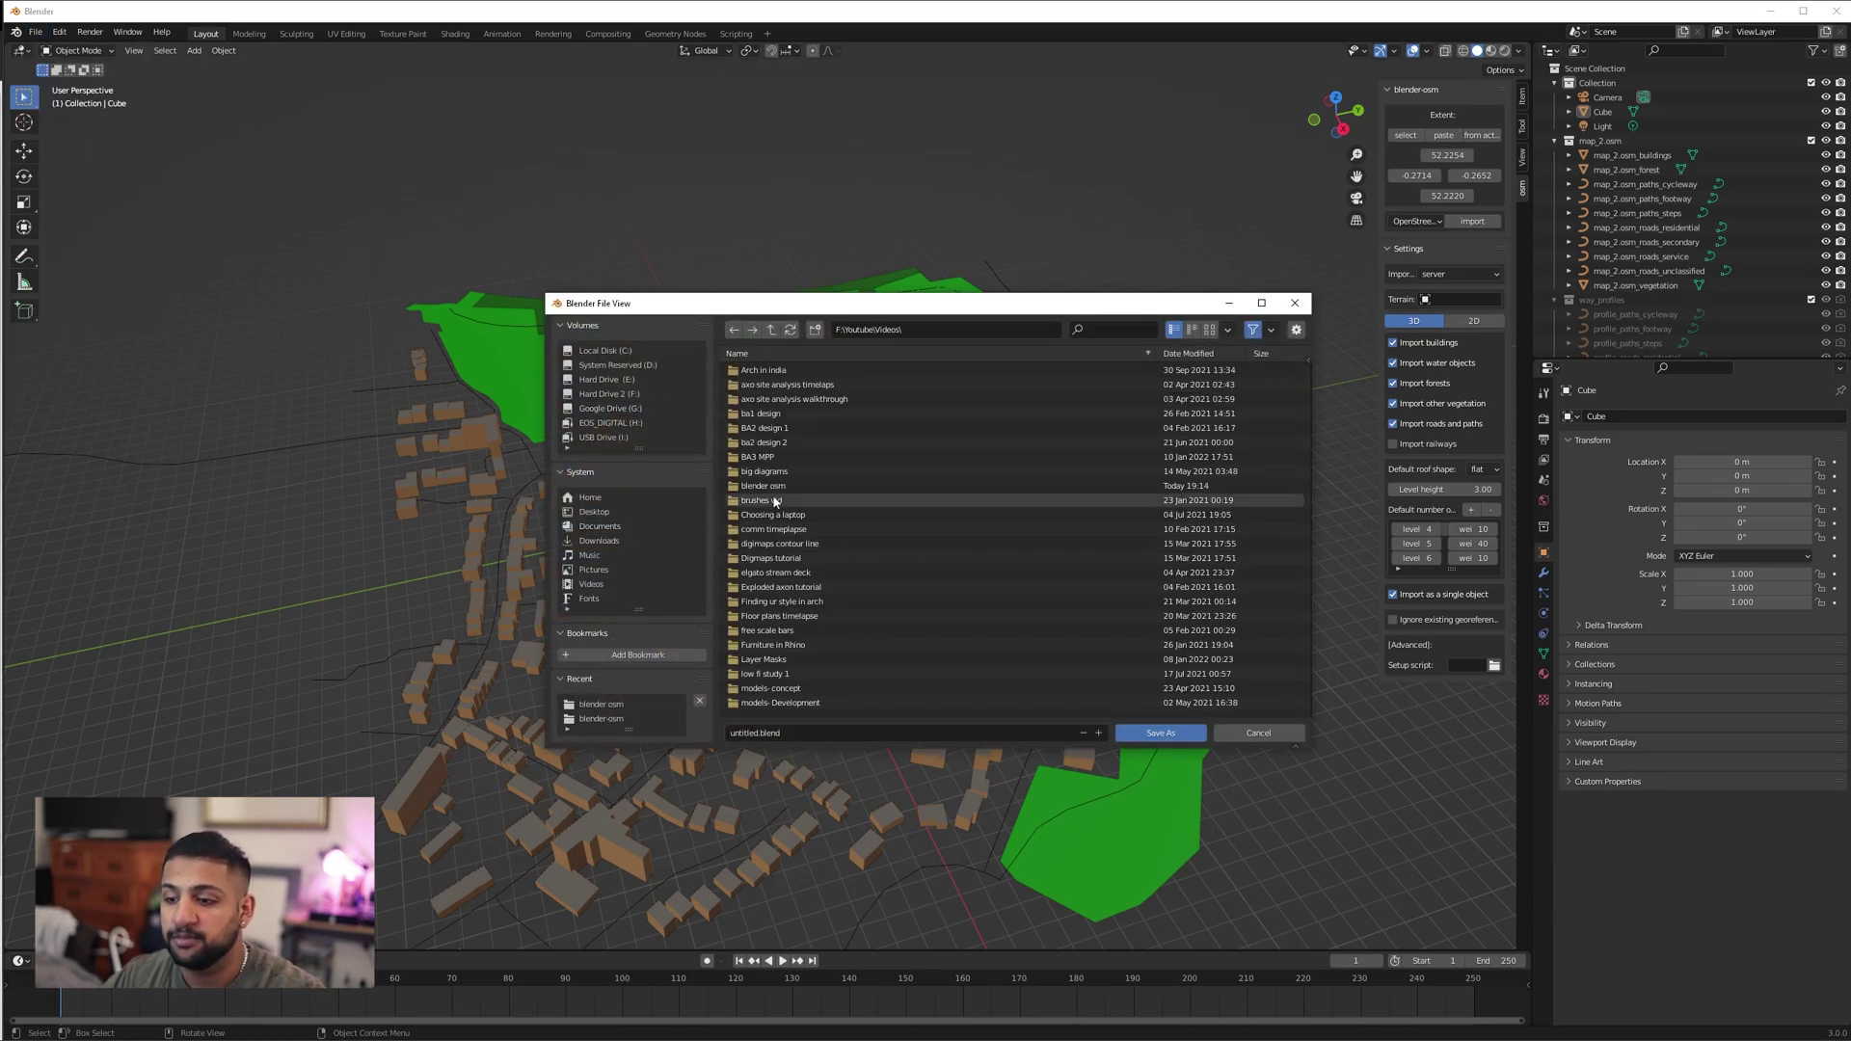
{"action": "left_click", "coordinate": [601, 704]}
{"action": "left_click", "coordinate": [741, 733]}
{"action": "left_click", "coordinate": [756, 733]}
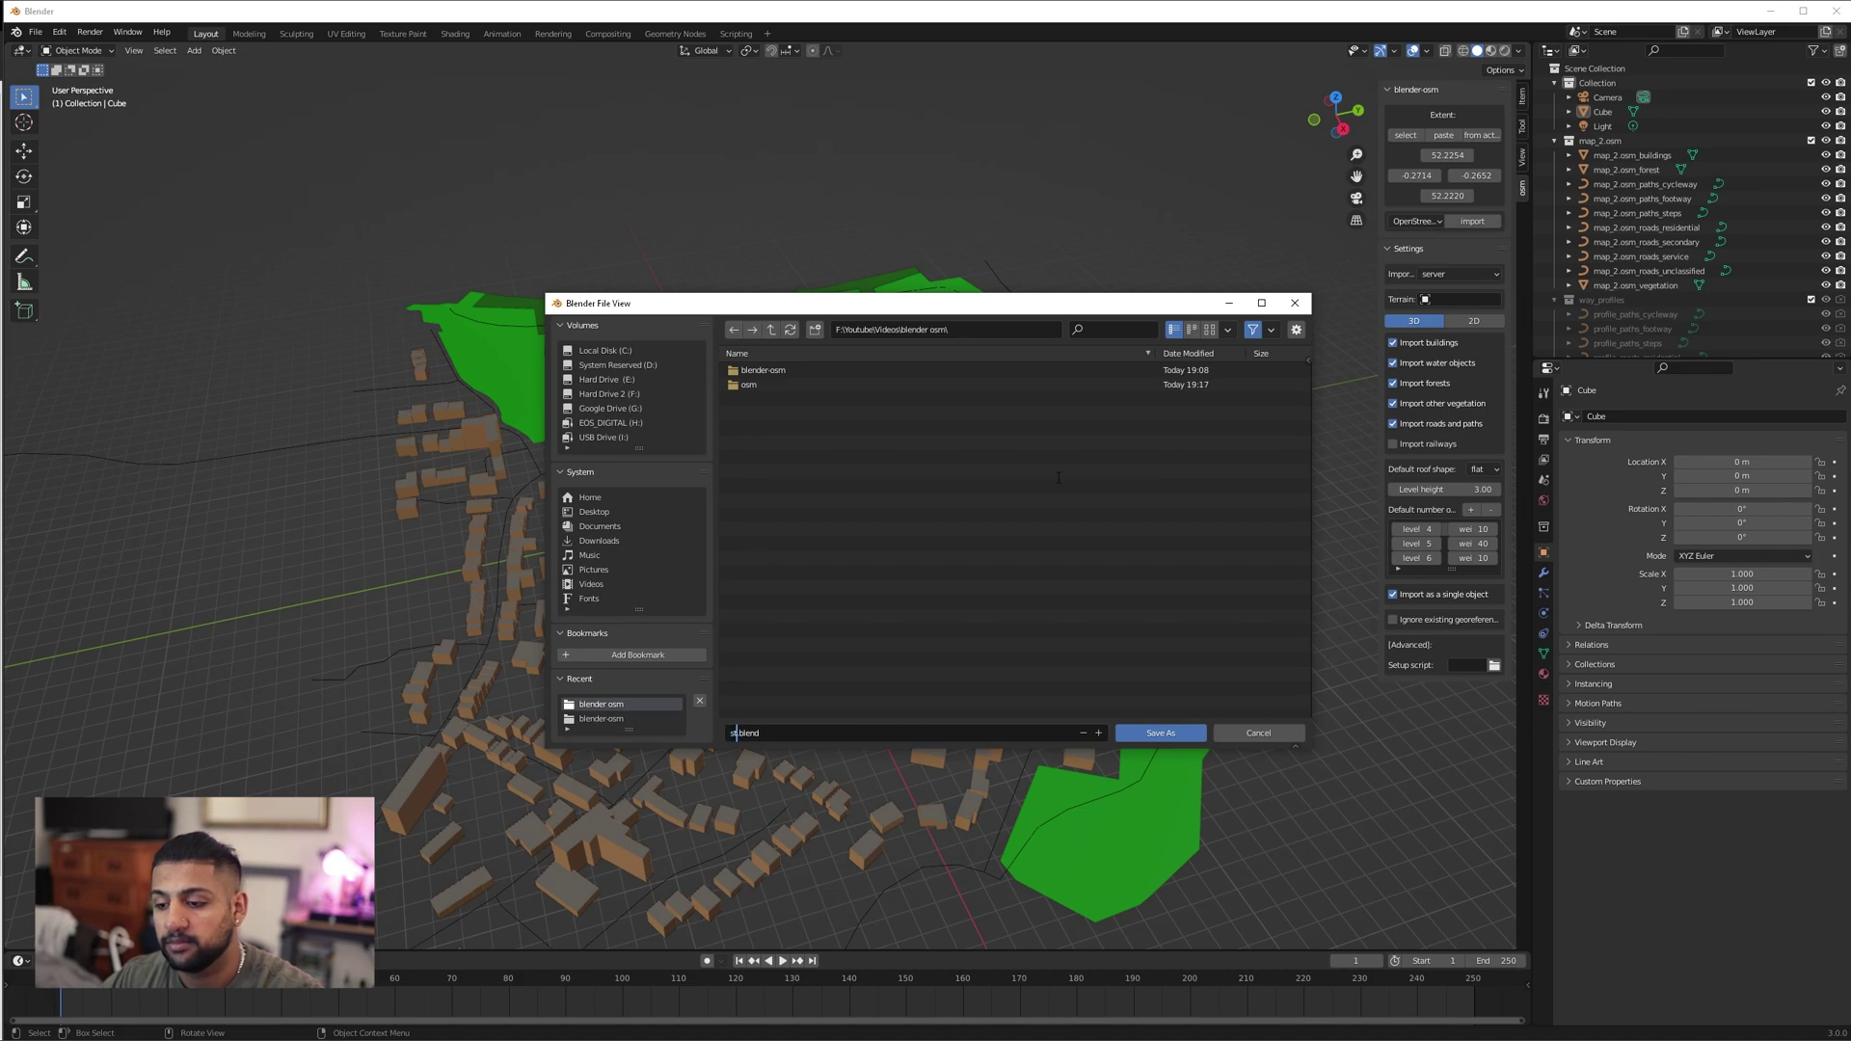
{"action": "type", "text": "st marys context"}
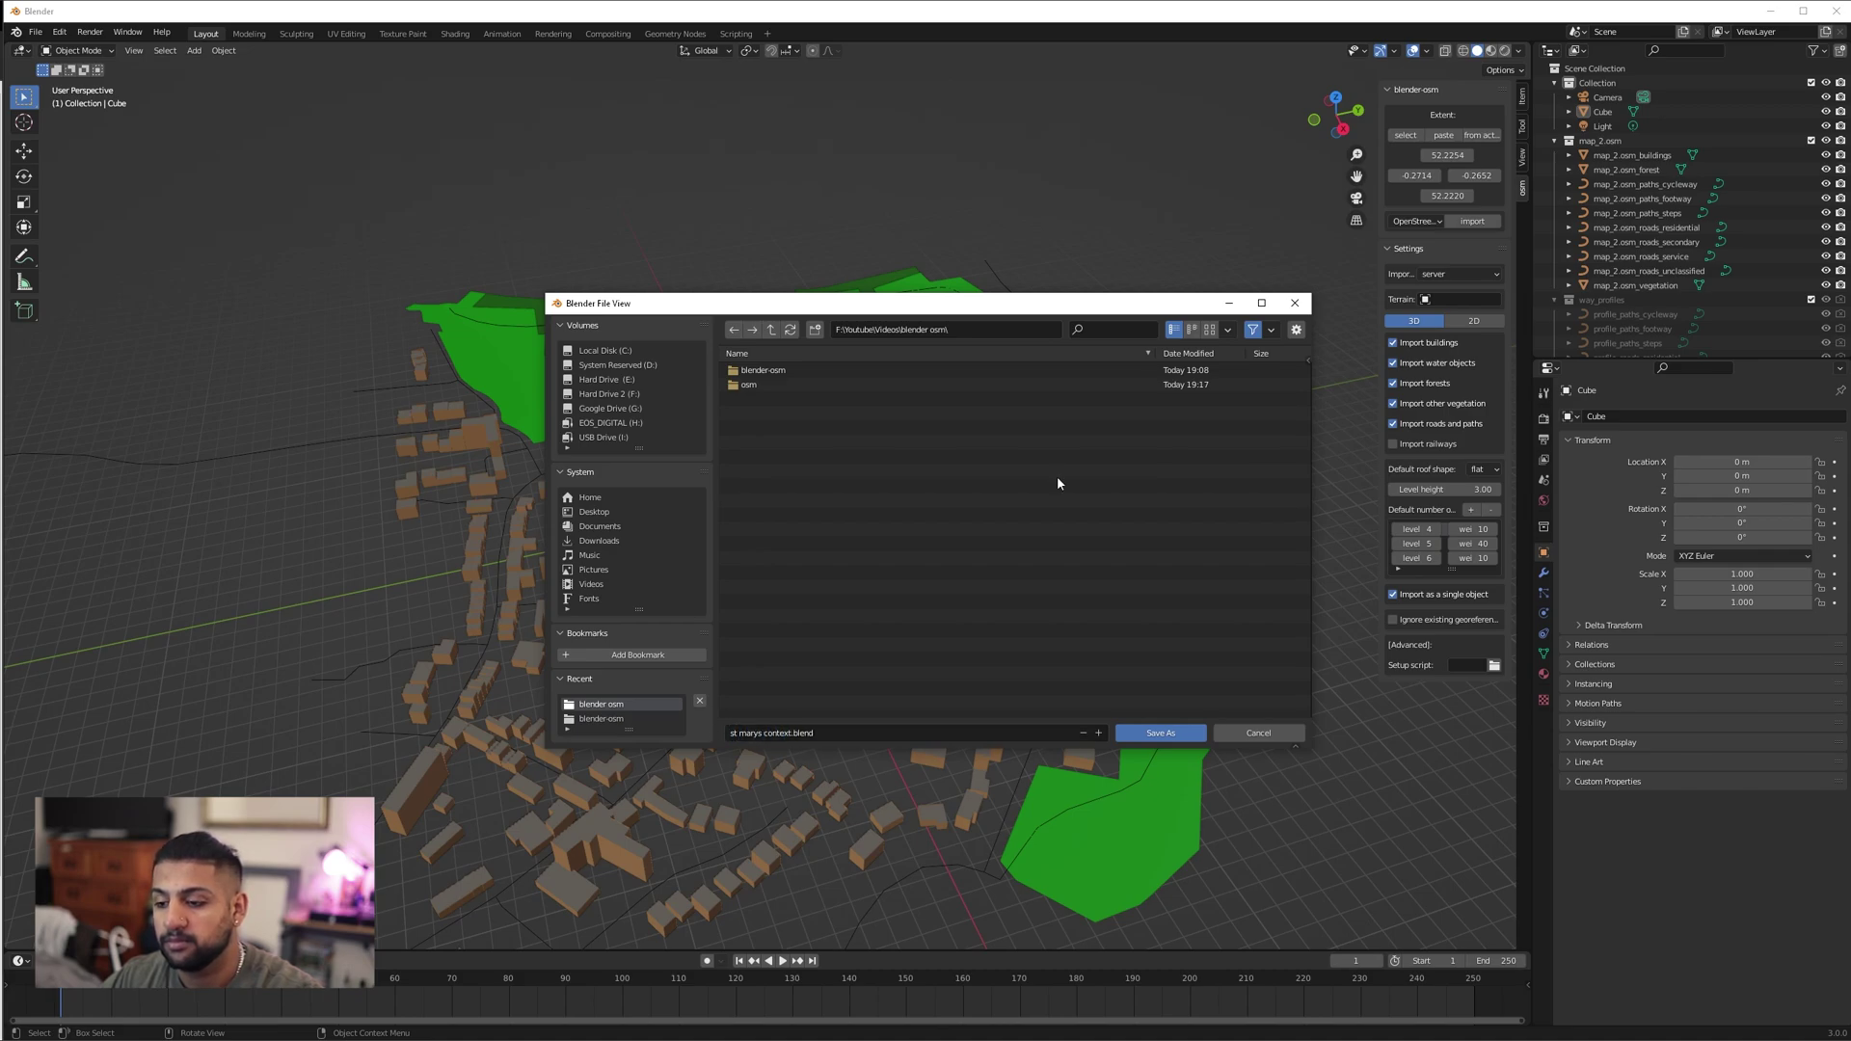
{"action": "left_click", "coordinate": [1133, 731]}
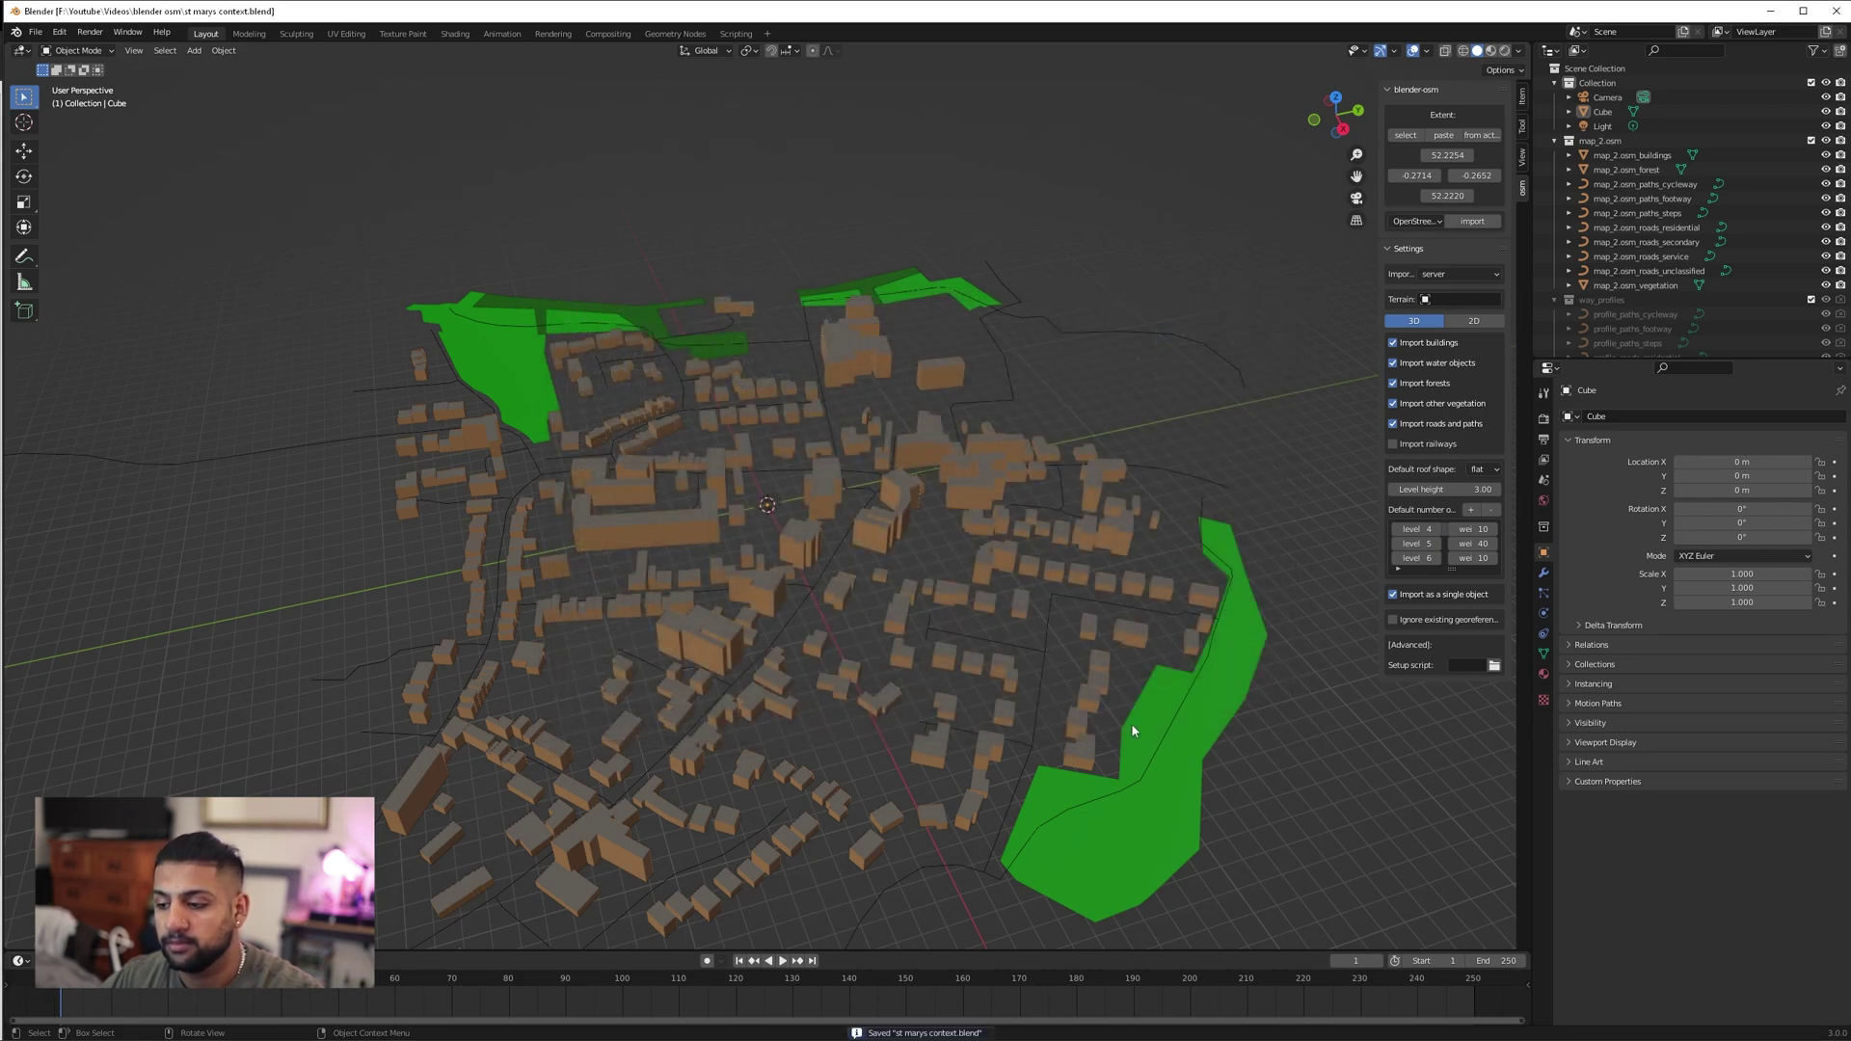
{"action": "left_click", "coordinate": [35, 32]}
{"action": "mouse_move", "coordinate": [97, 241]}
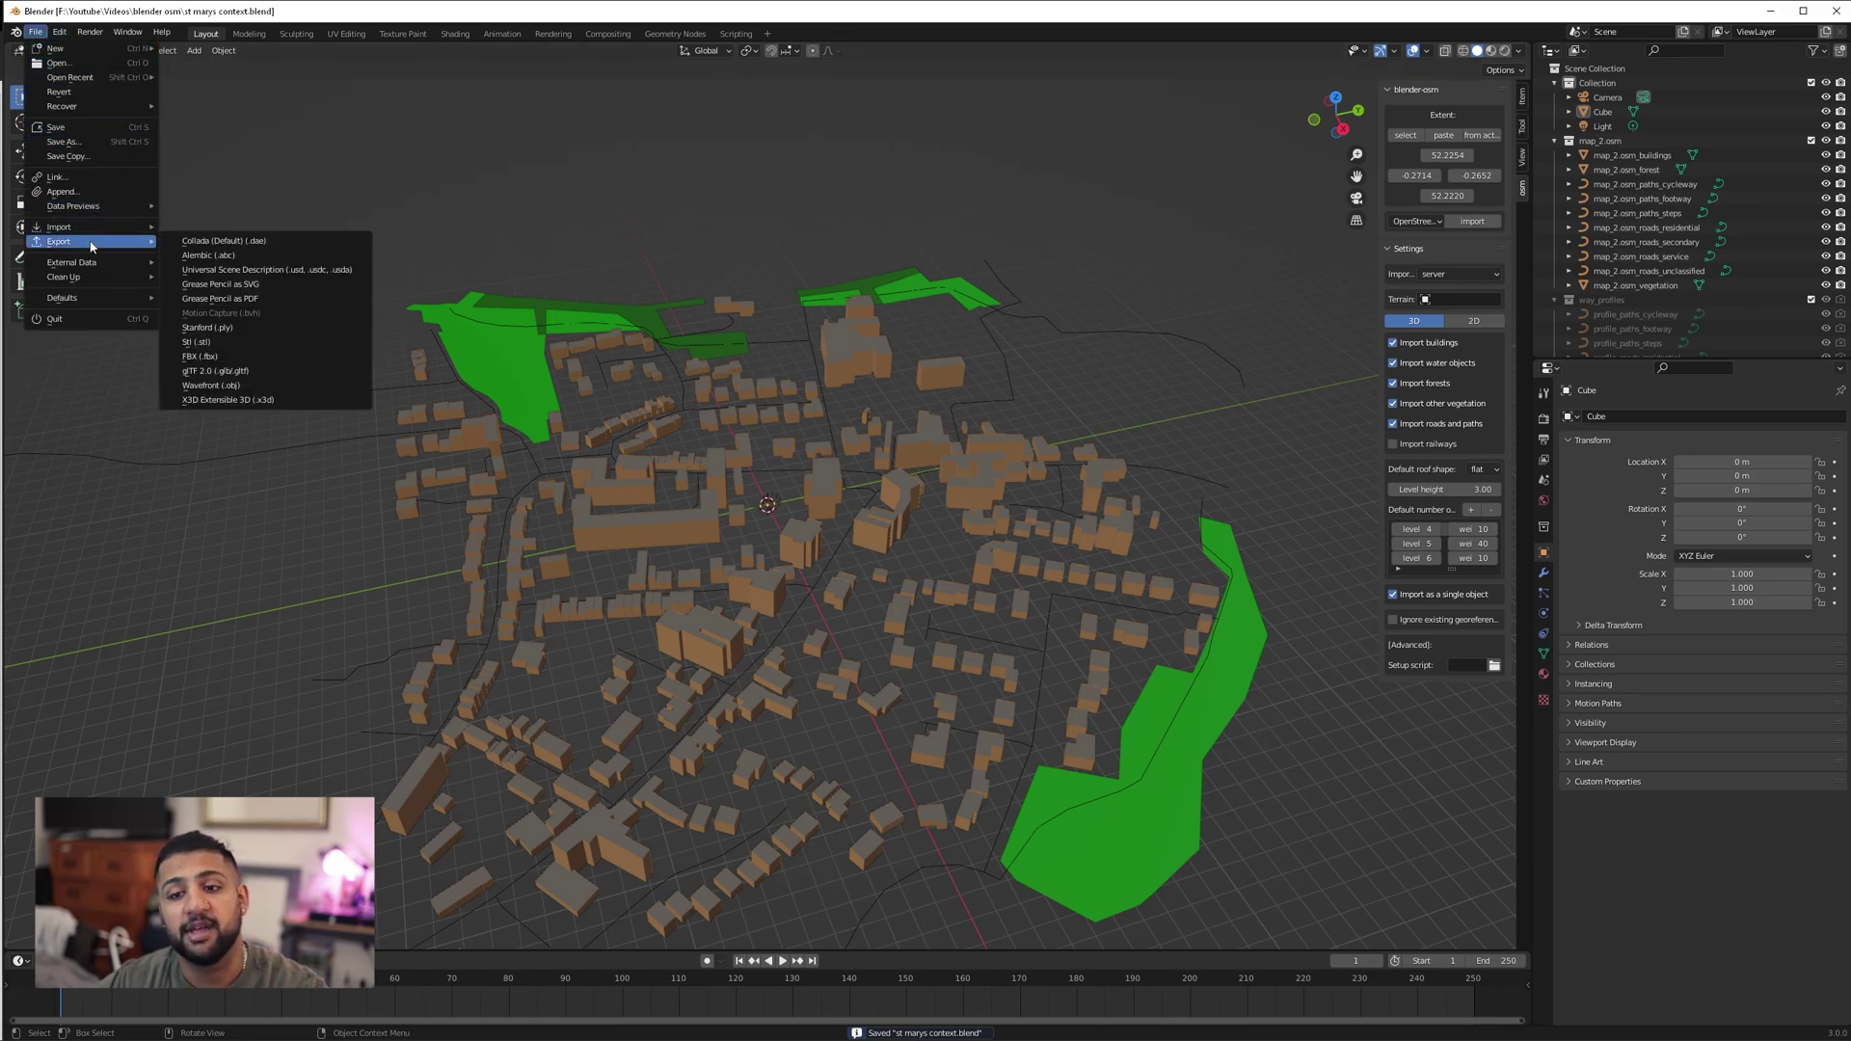
Export the scene as a Wavefront OBJ, keeping the name st marys context.obj.
{"action": "left_click", "coordinate": [236, 384]}
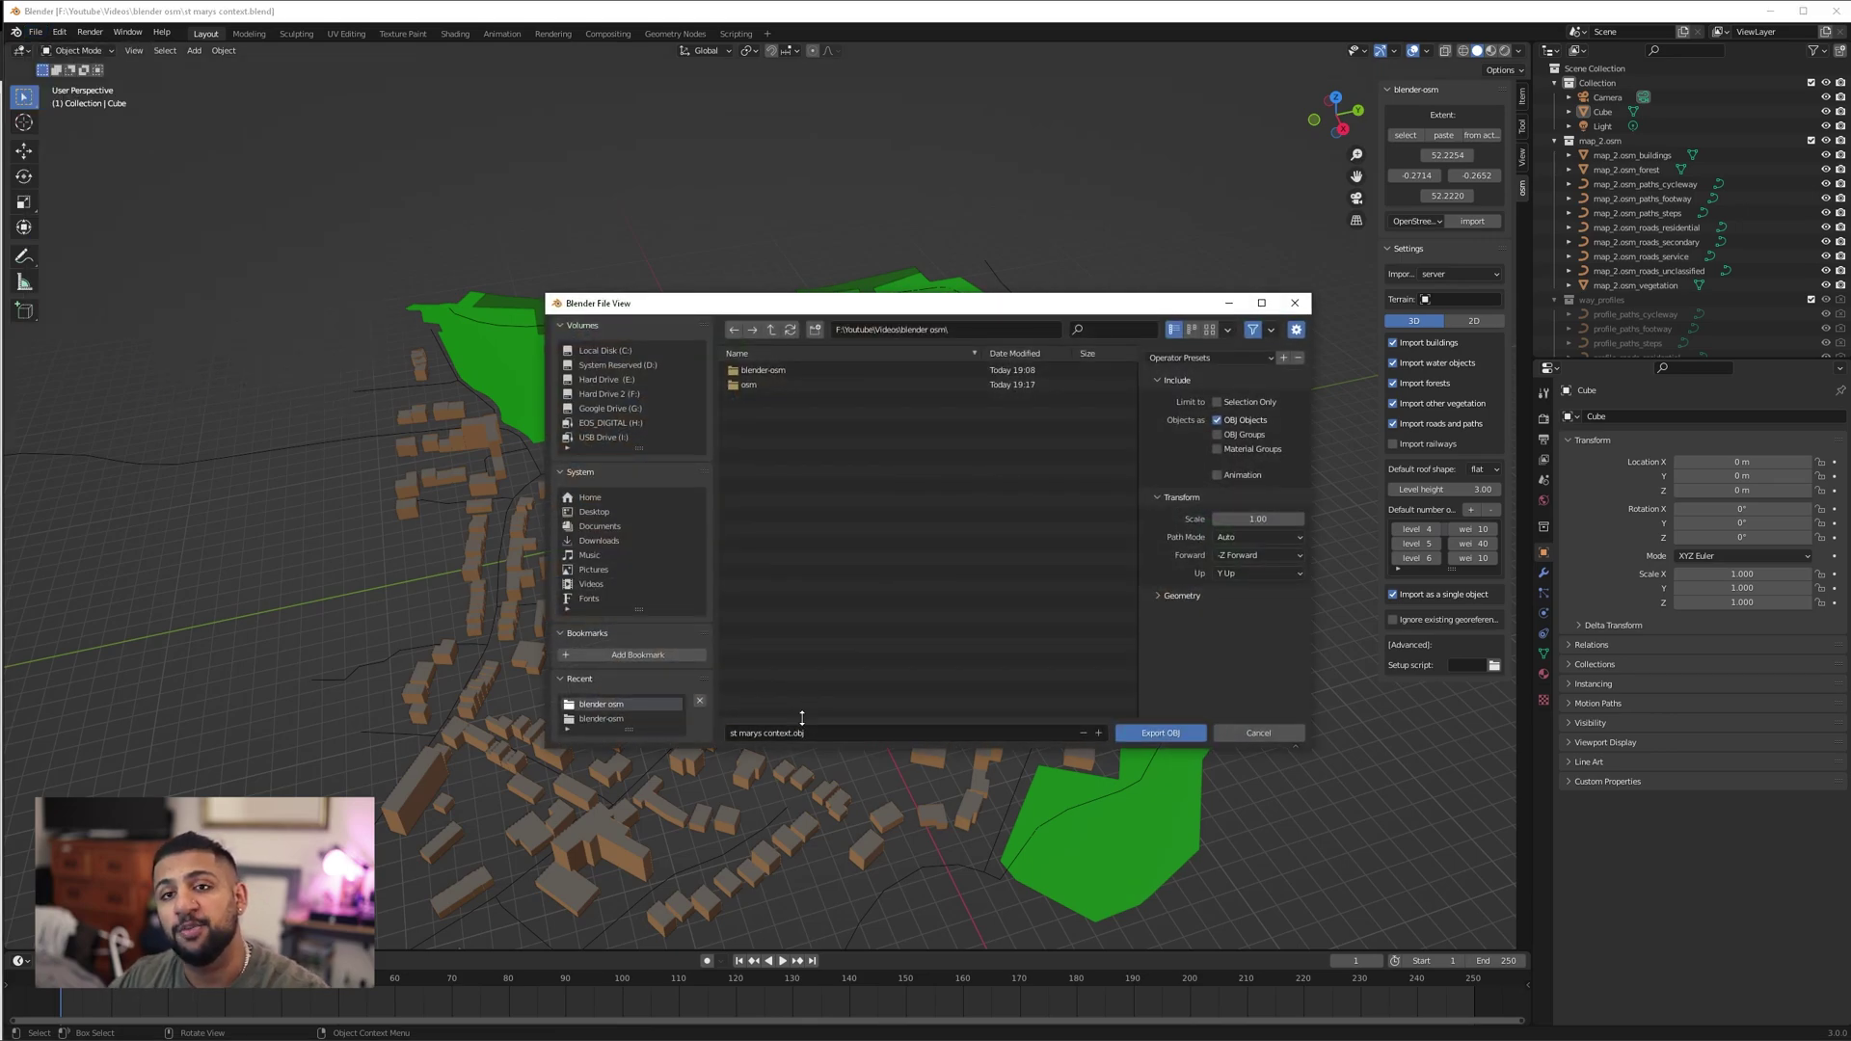
{"action": "left_click", "coordinate": [1175, 734]}
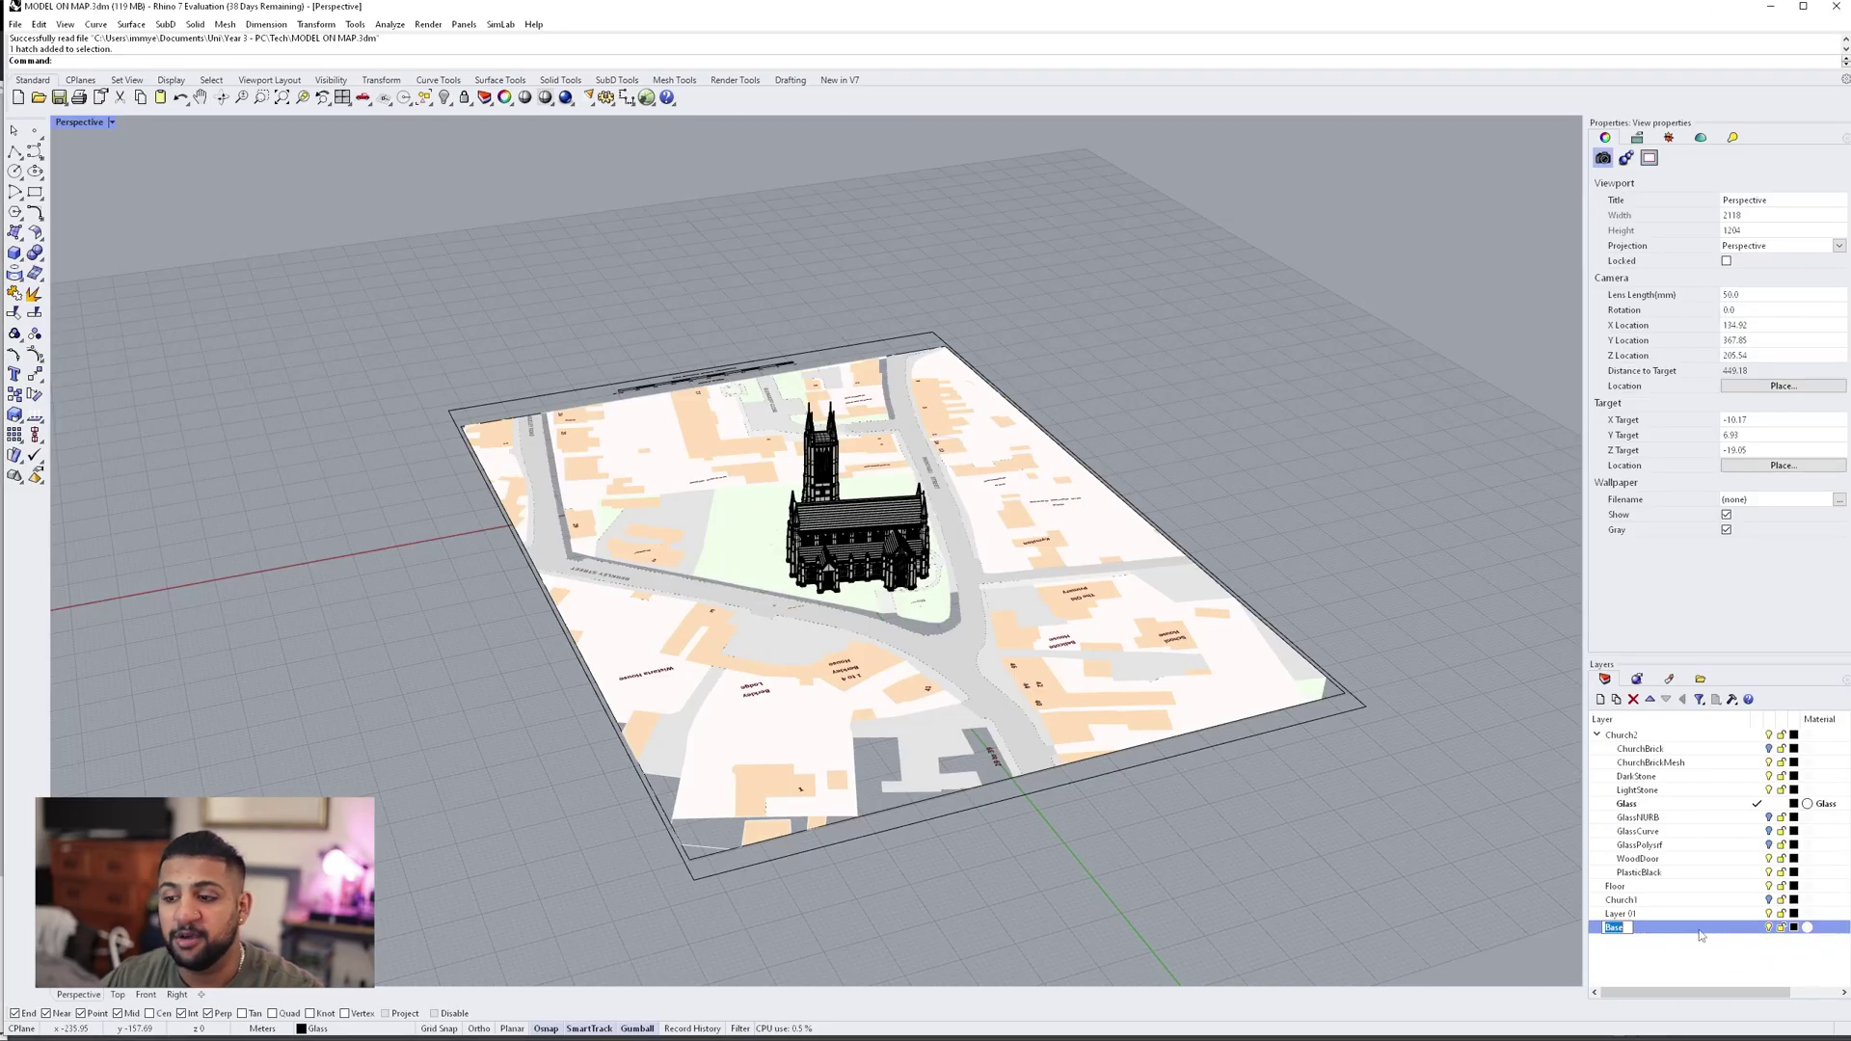
On the Base layer, start a box from the map's bottom corner to its opposite top corner.
{"action": "left_click", "coordinate": [1757, 928]}
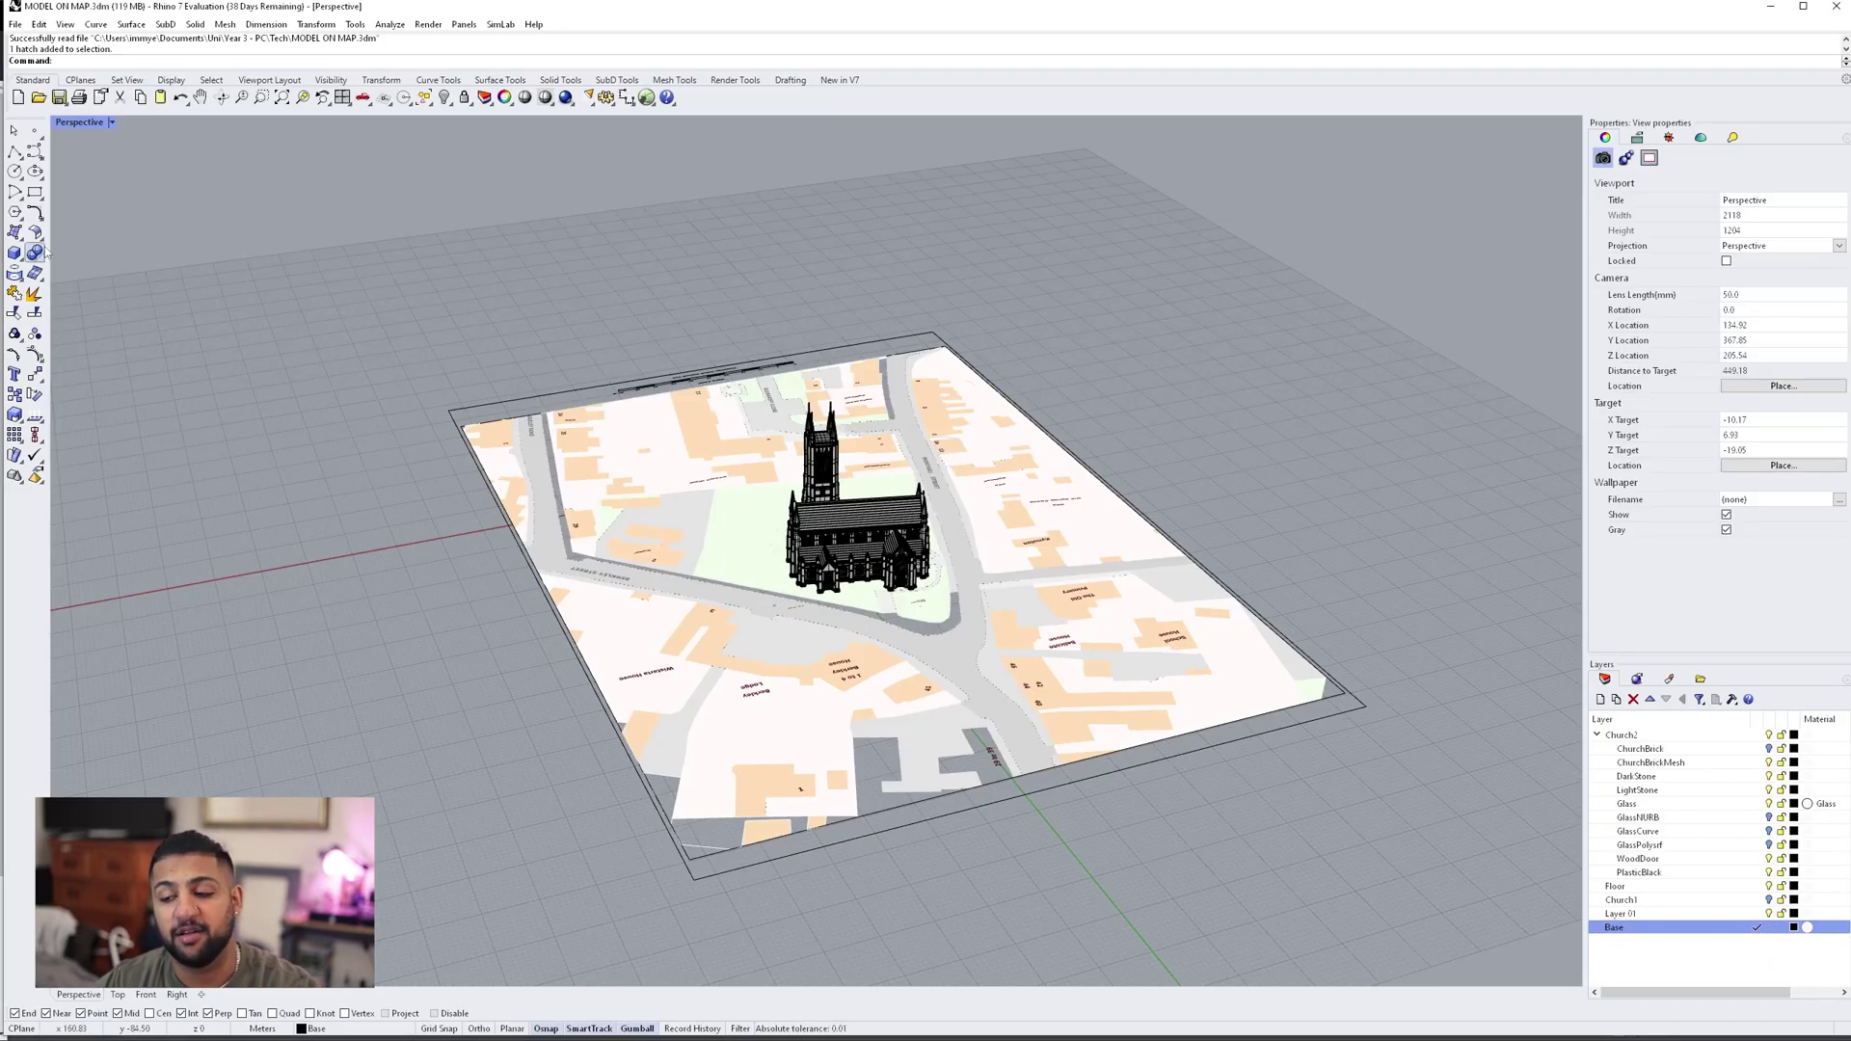
{"action": "left_click", "coordinate": [14, 253]}
{"action": "left_click", "coordinate": [694, 879]}
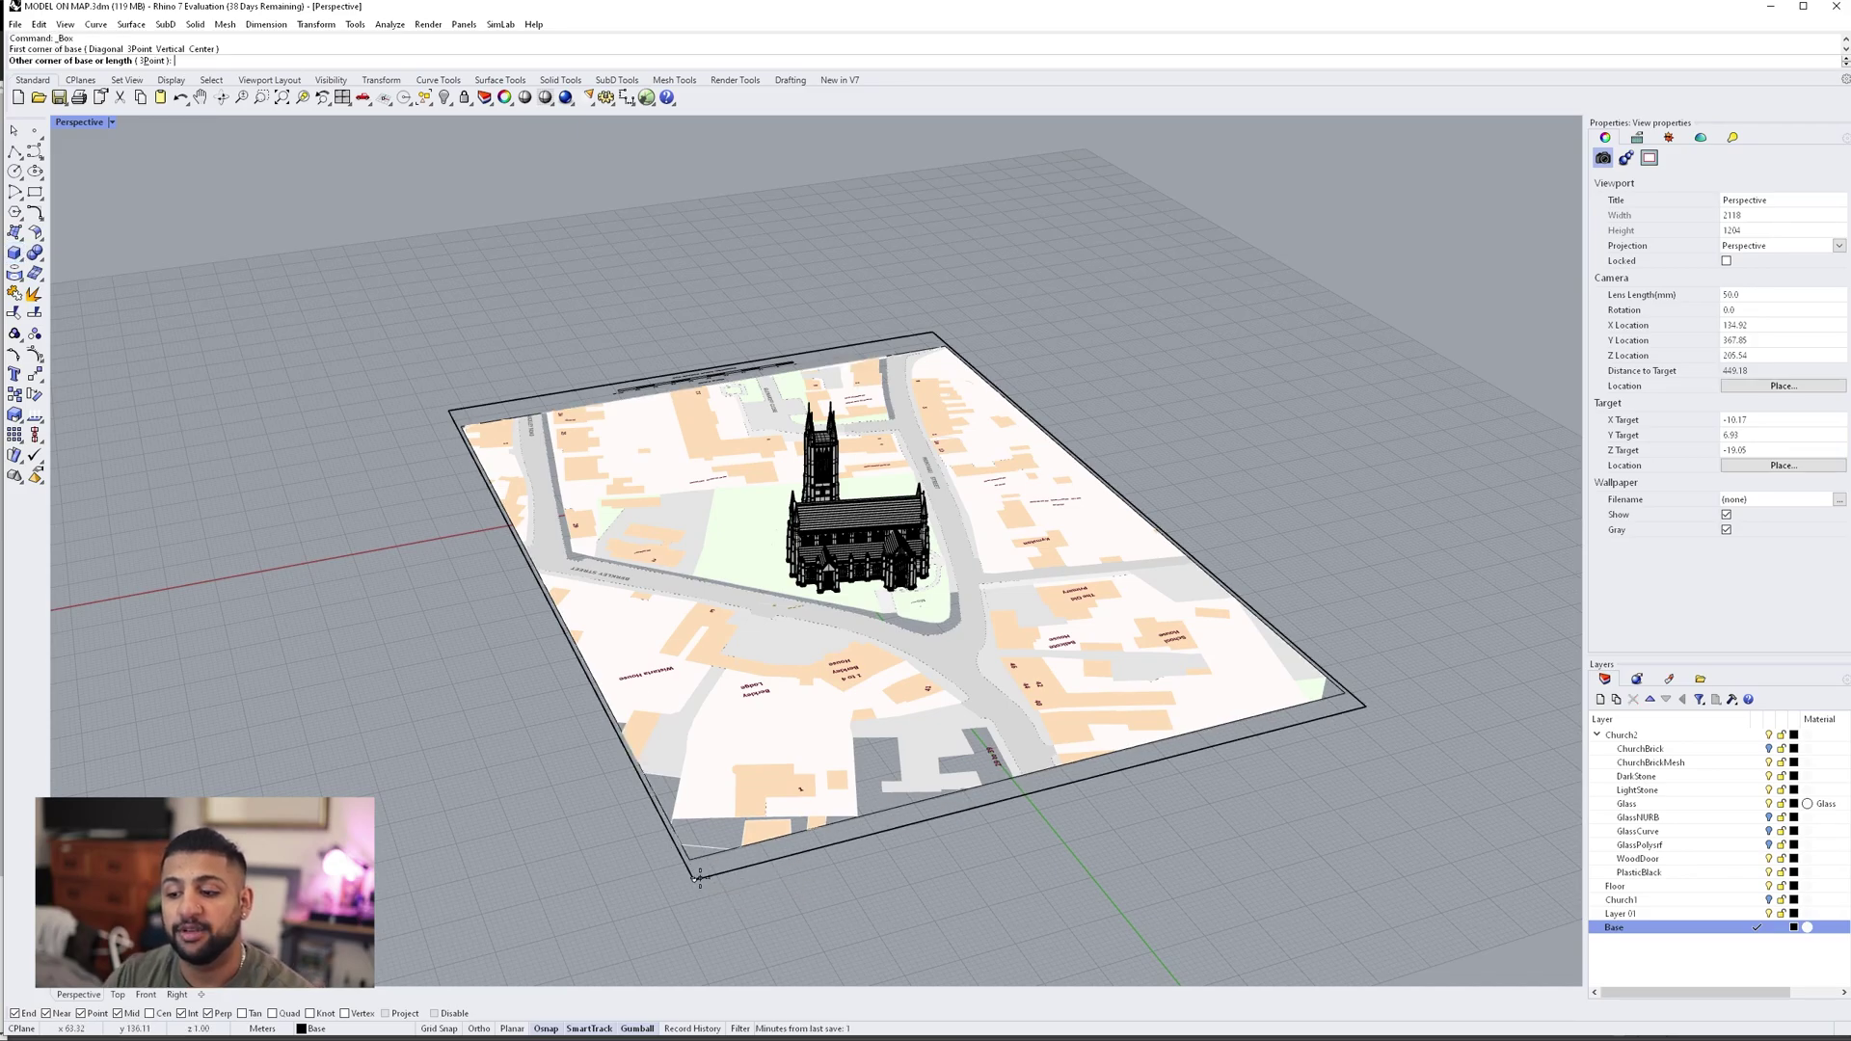
{"action": "left_click", "coordinate": [932, 335]}
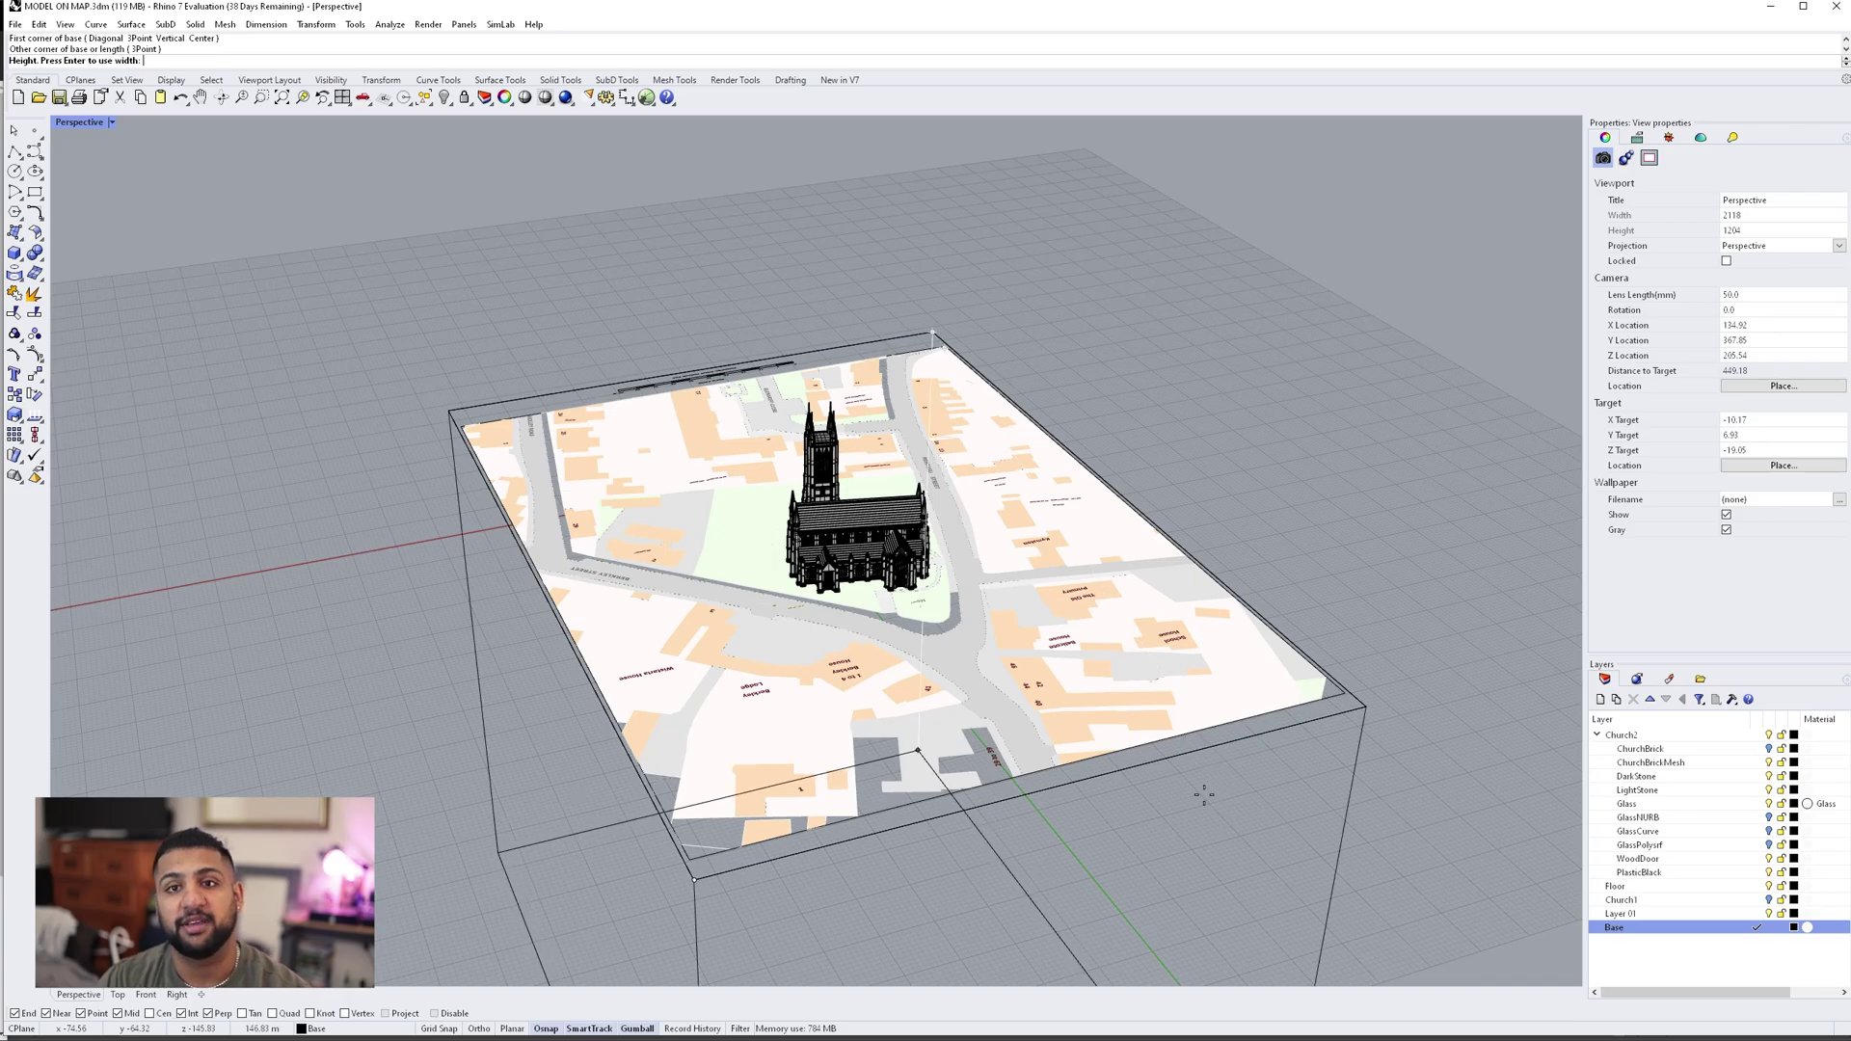
{"action": "scroll", "coordinate": [1119, 620], "scroll_direction": "up", "scroll_amount": 10}
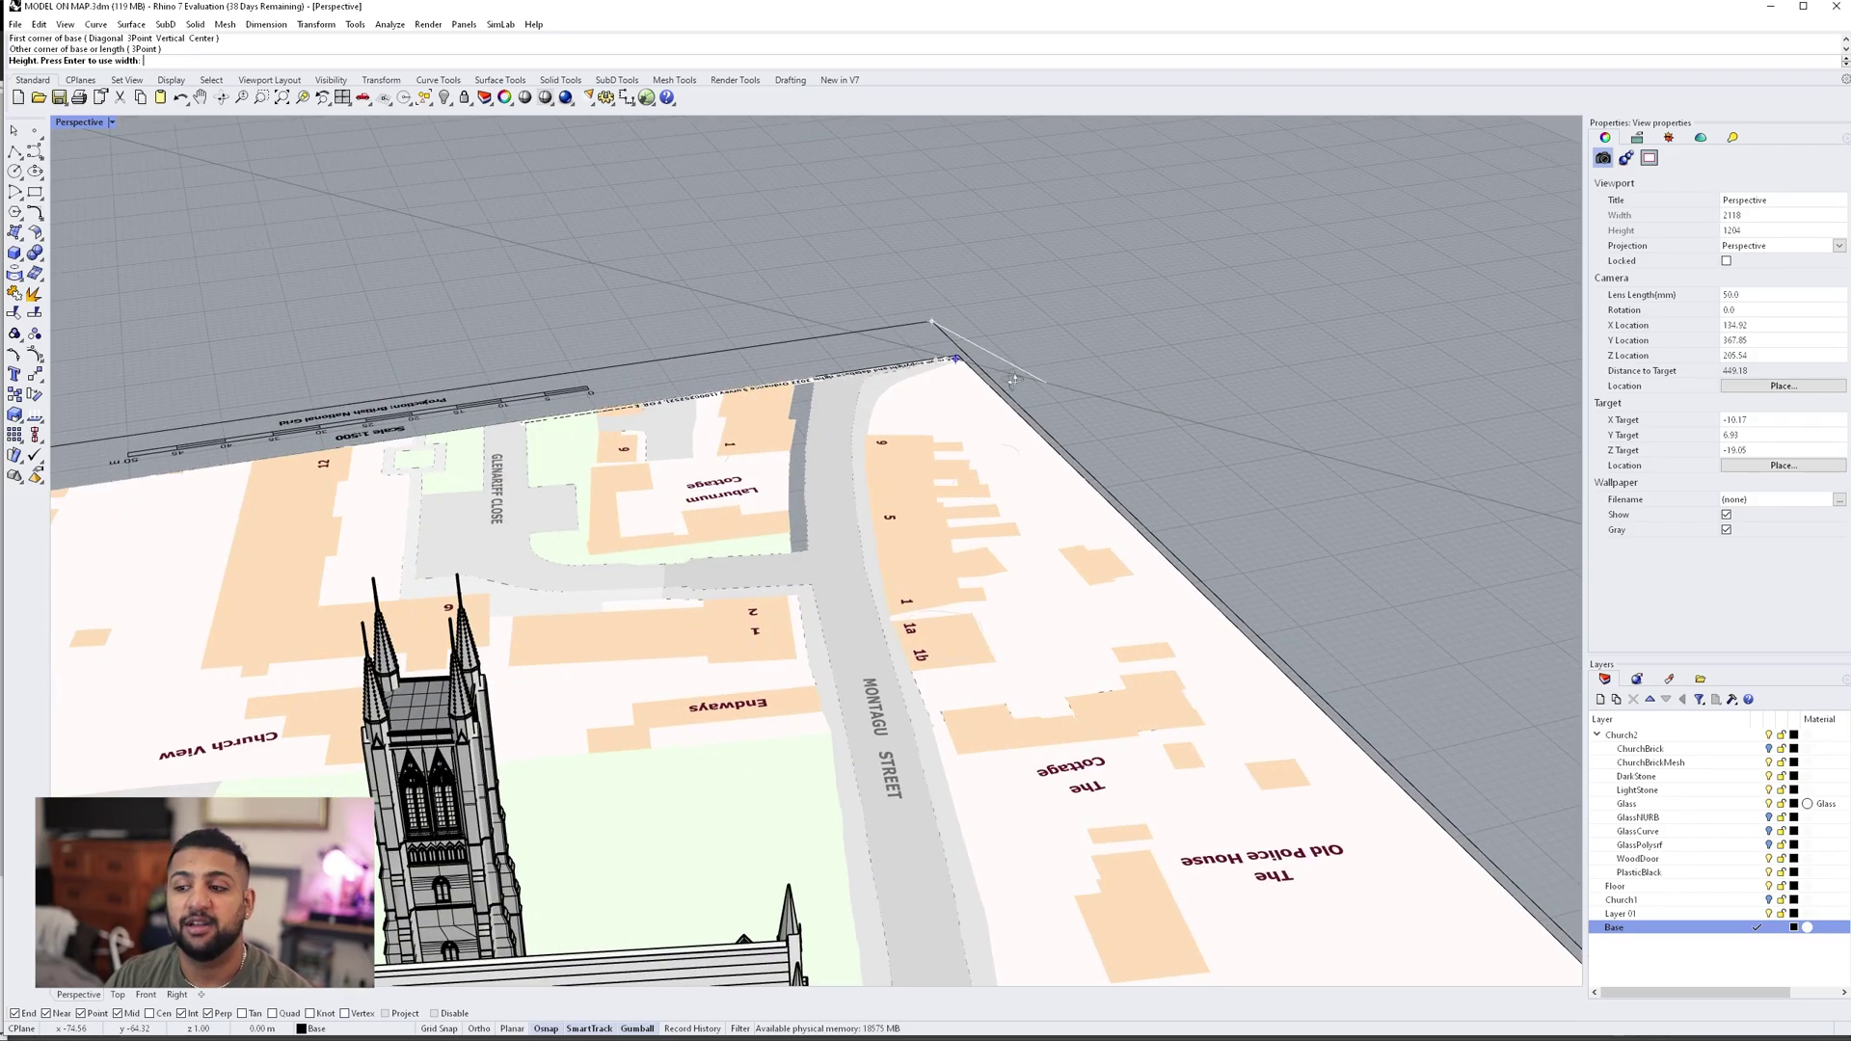
{"action": "scroll", "coordinate": [875, 379], "scroll_direction": "down", "scroll_amount": 2}
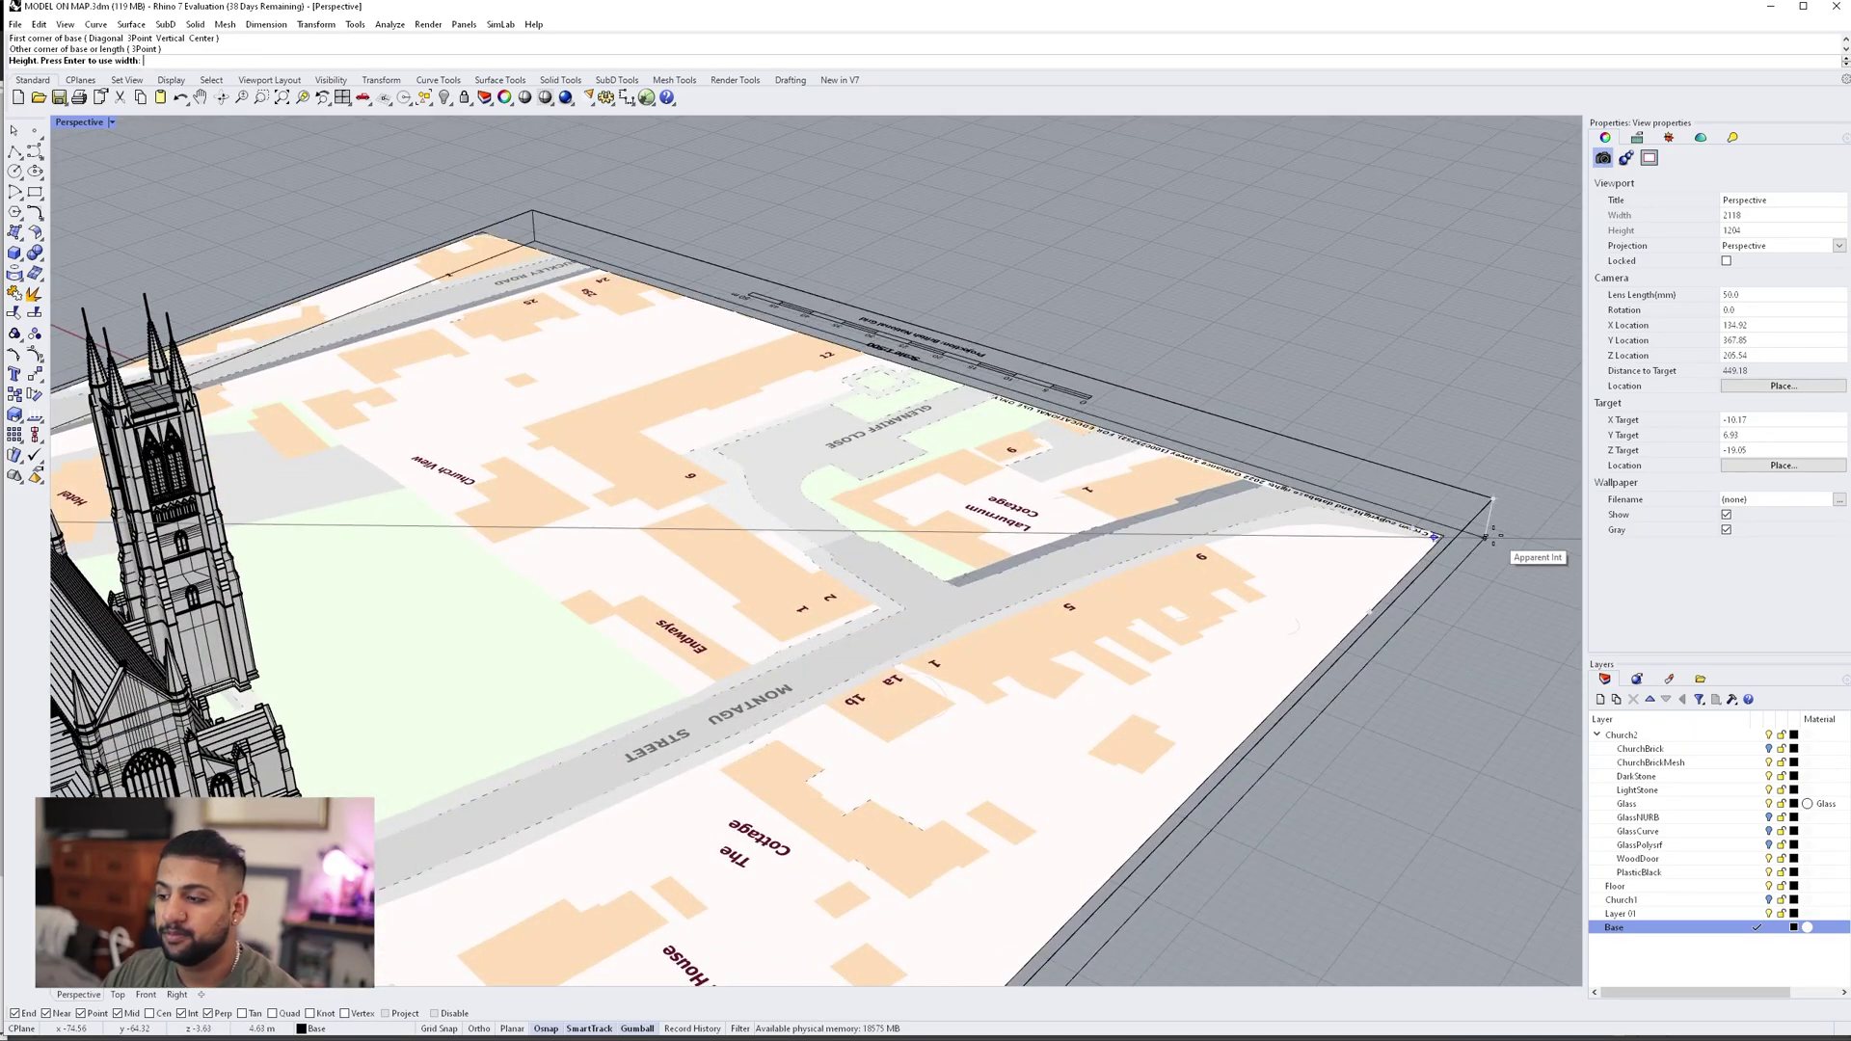
{"action": "scroll", "coordinate": [1490, 534], "scroll_direction": "up", "scroll_amount": 5}
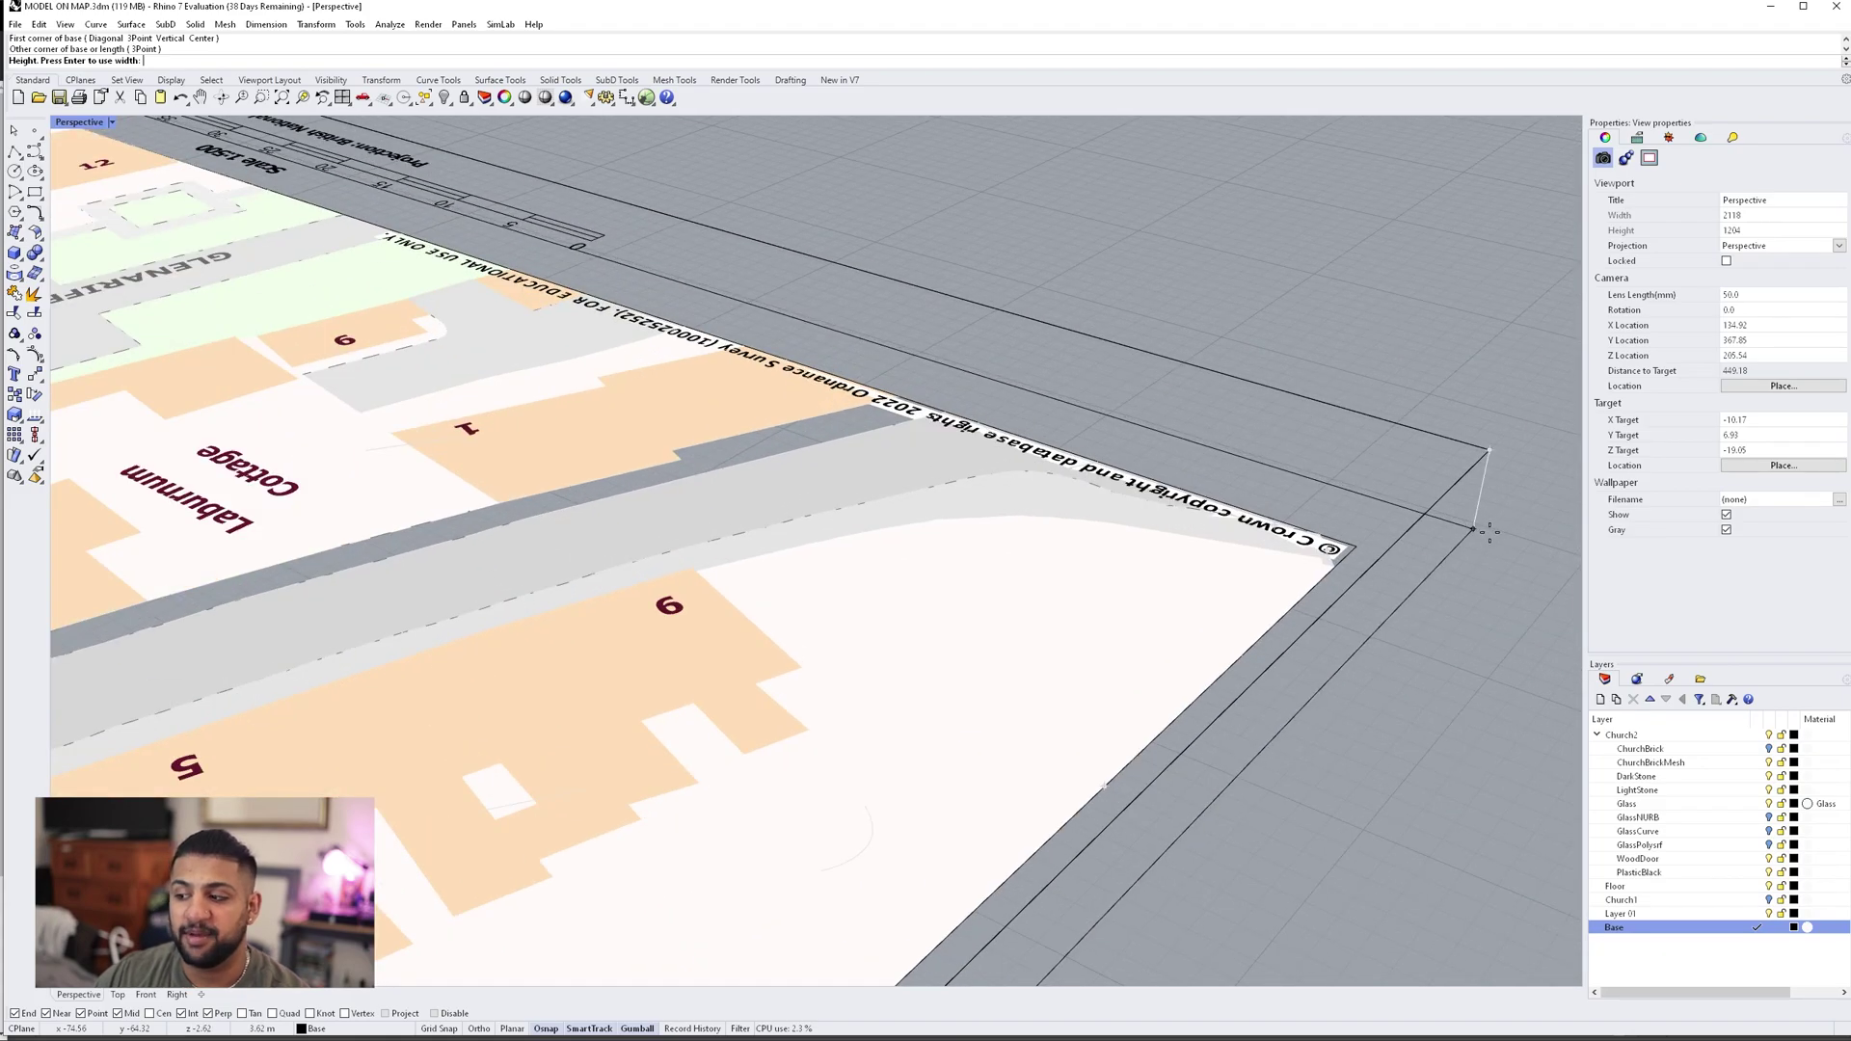
{"action": "scroll", "coordinate": [1489, 533], "scroll_direction": "down", "scroll_amount": 1}
{"action": "scroll", "coordinate": [1489, 533], "scroll_direction": "down", "scroll_amount": 8}
Set the box height at a map corner and select the new base box.
{"action": "right_click_drag", "start_coordinate": [1475, 525], "coordinate": [1561, 593]}
{"action": "left_click", "coordinate": [1518, 609]}
{"action": "scroll", "coordinate": [1518, 609], "scroll_direction": "down", "scroll_amount": 6}
{"action": "right_click_drag", "start_coordinate": [1519, 609], "coordinate": [1153, 605]}
{"action": "left_click", "coordinate": [1172, 629]}
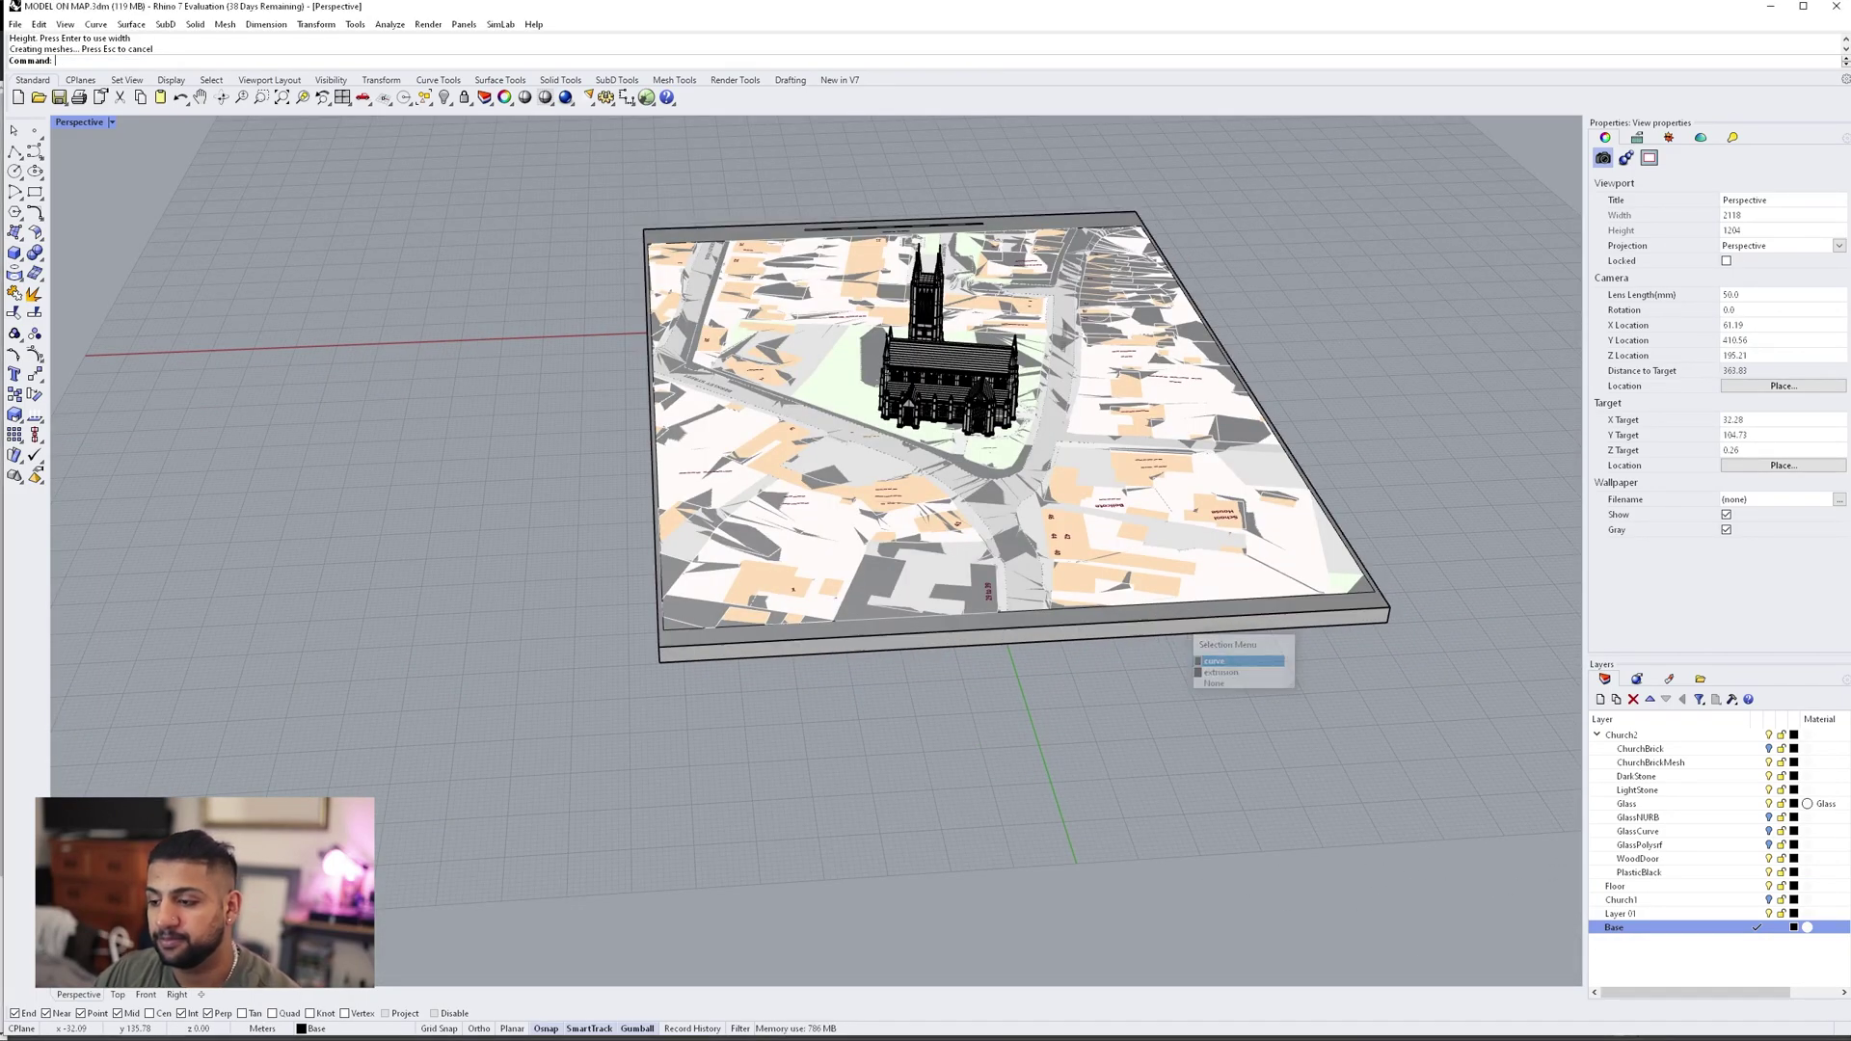
Make Layer 01 current and turn off the Base layer to hide the box.
{"action": "left_click", "coordinate": [1217, 640]}
{"action": "left_click", "coordinate": [1756, 913]}
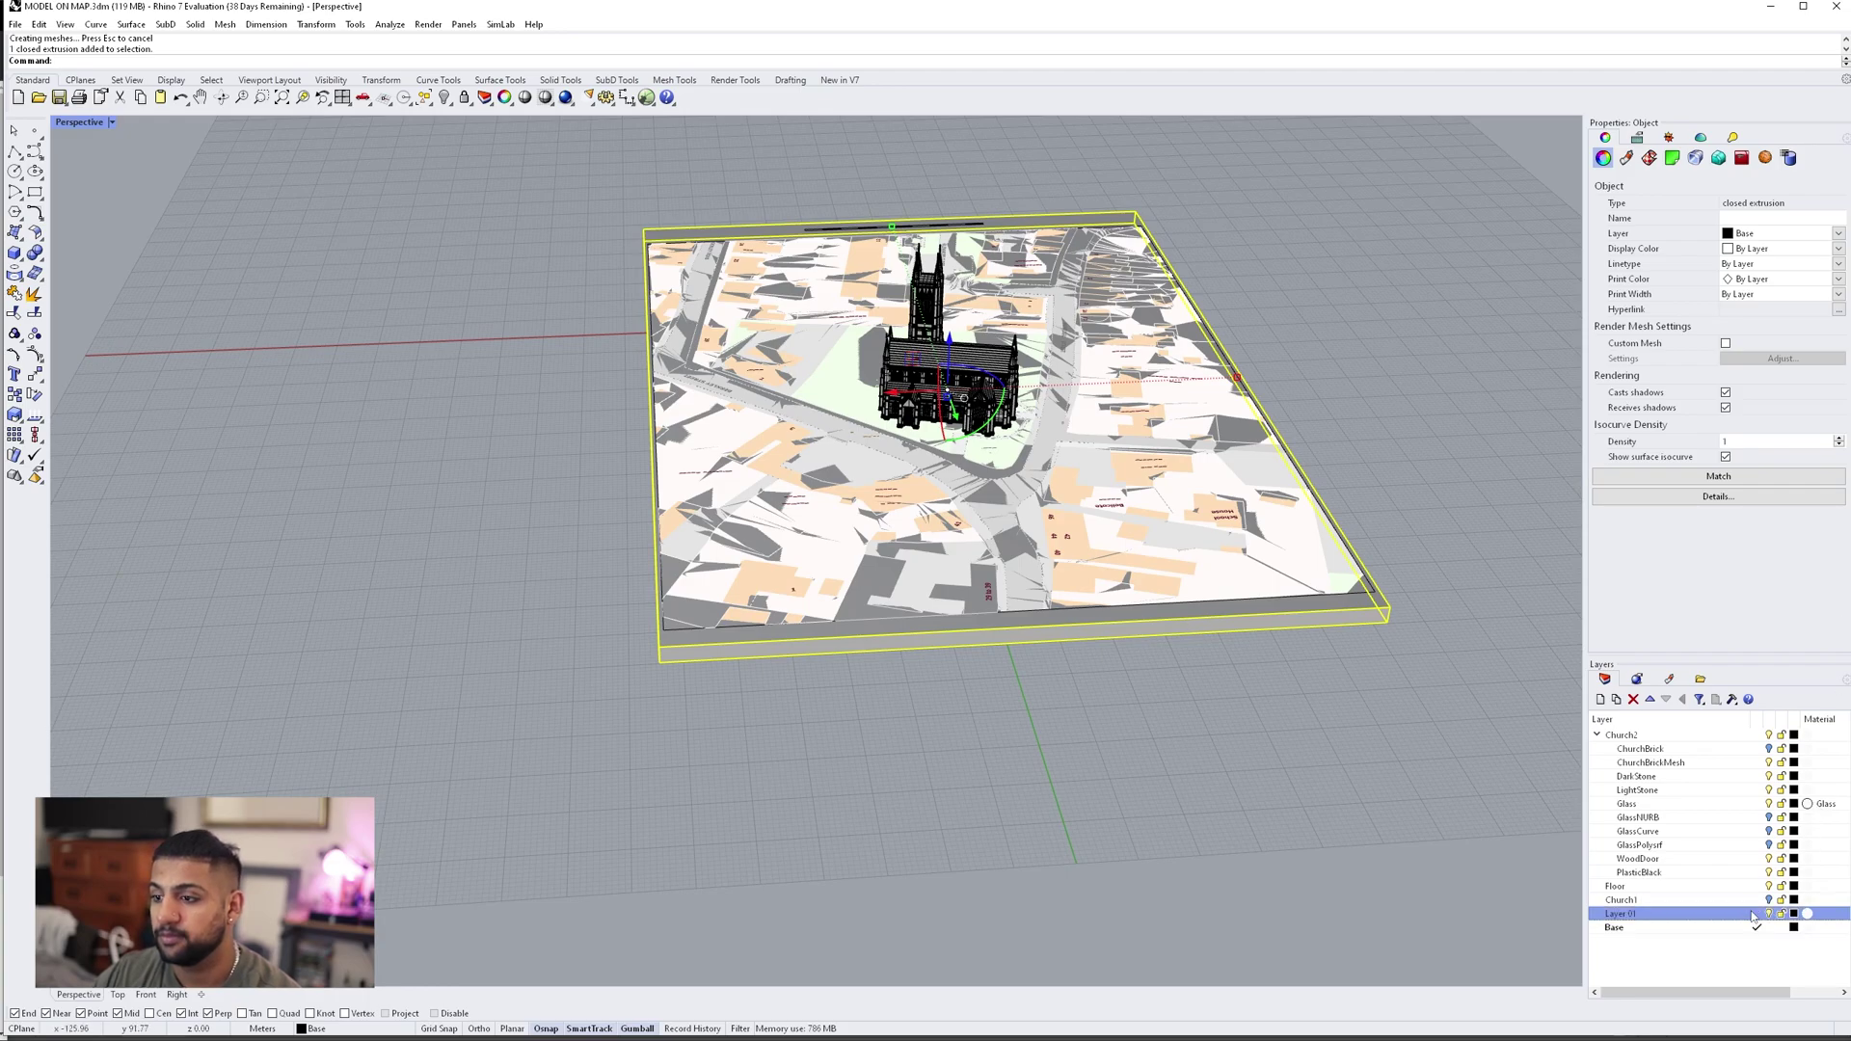
{"action": "left_click", "coordinate": [1769, 927]}
{"action": "right_click_drag", "start_coordinate": [1222, 774], "coordinate": [1060, 675]}
{"action": "scroll", "coordinate": [1060, 675], "scroll_direction": "up", "scroll_amount": 5}
Add a new current layer named Context and bring up the Import dialog.
{"action": "right_click", "coordinate": [1690, 950]}
{"action": "left_click", "coordinate": [1742, 964]}
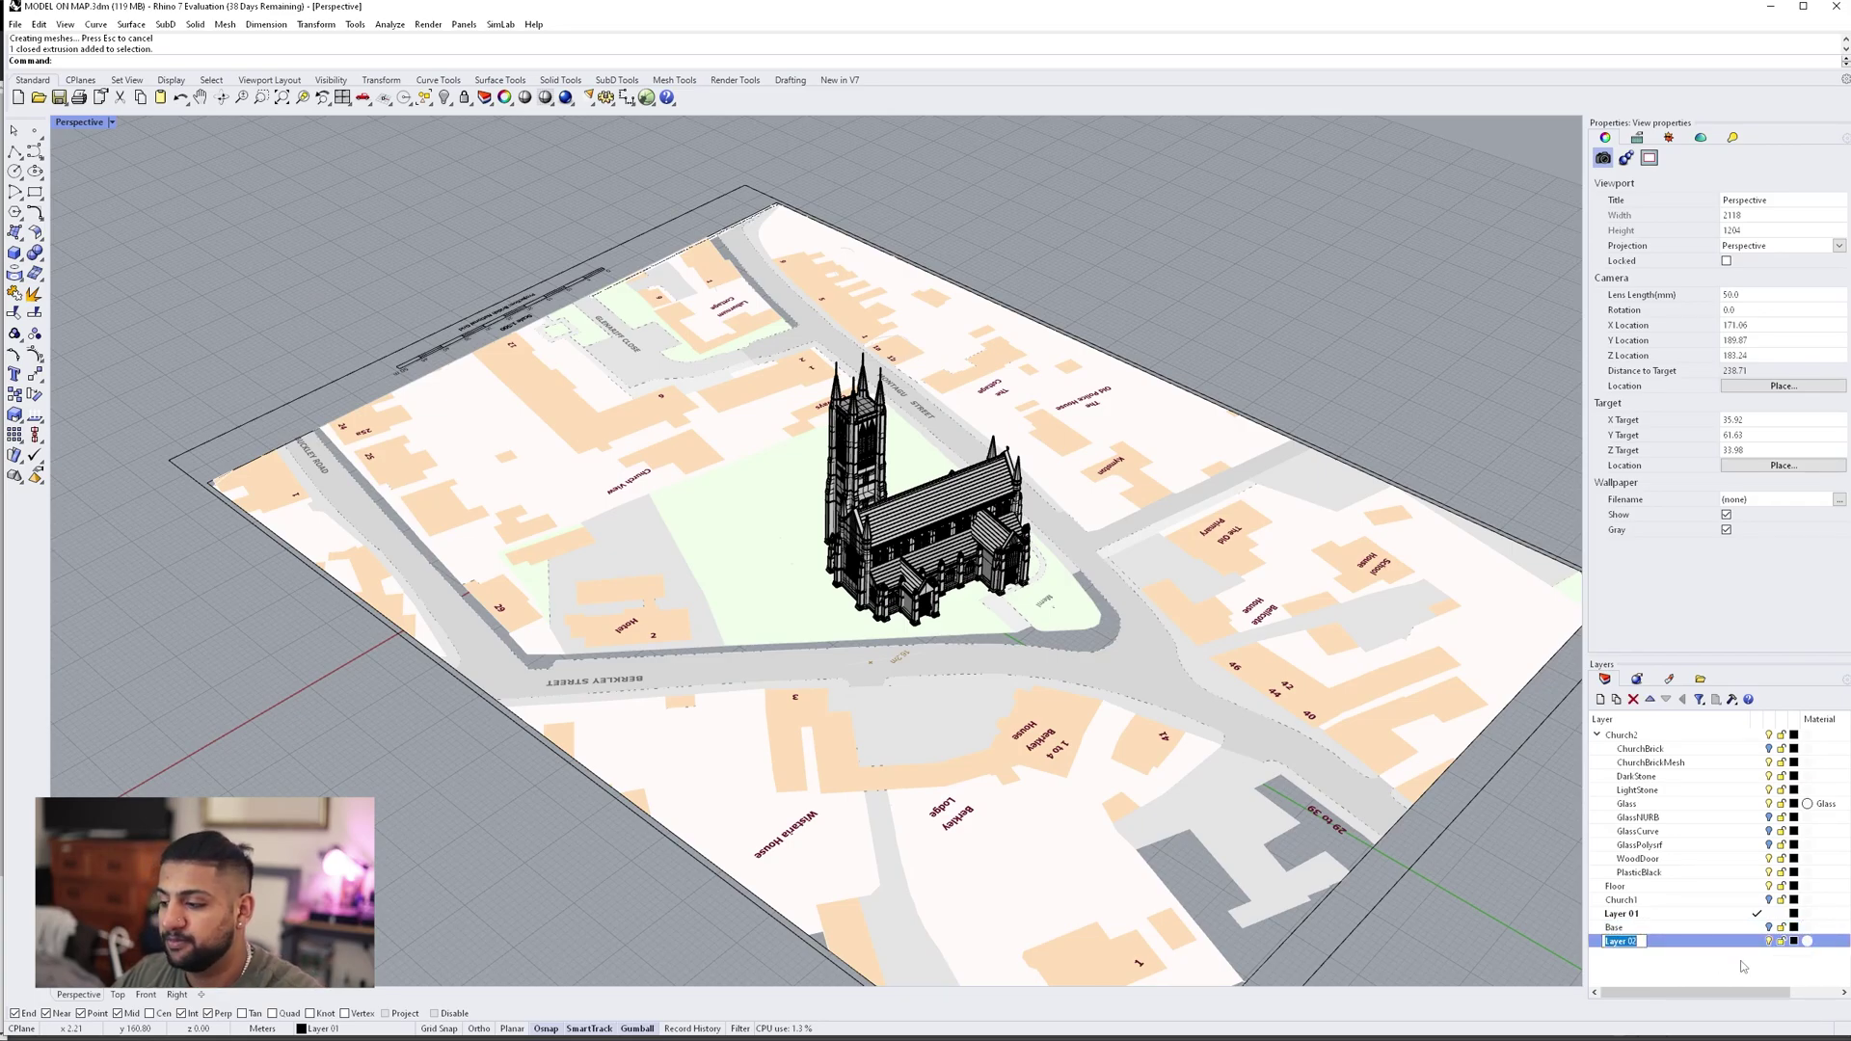
{"action": "key", "text": "Return"}
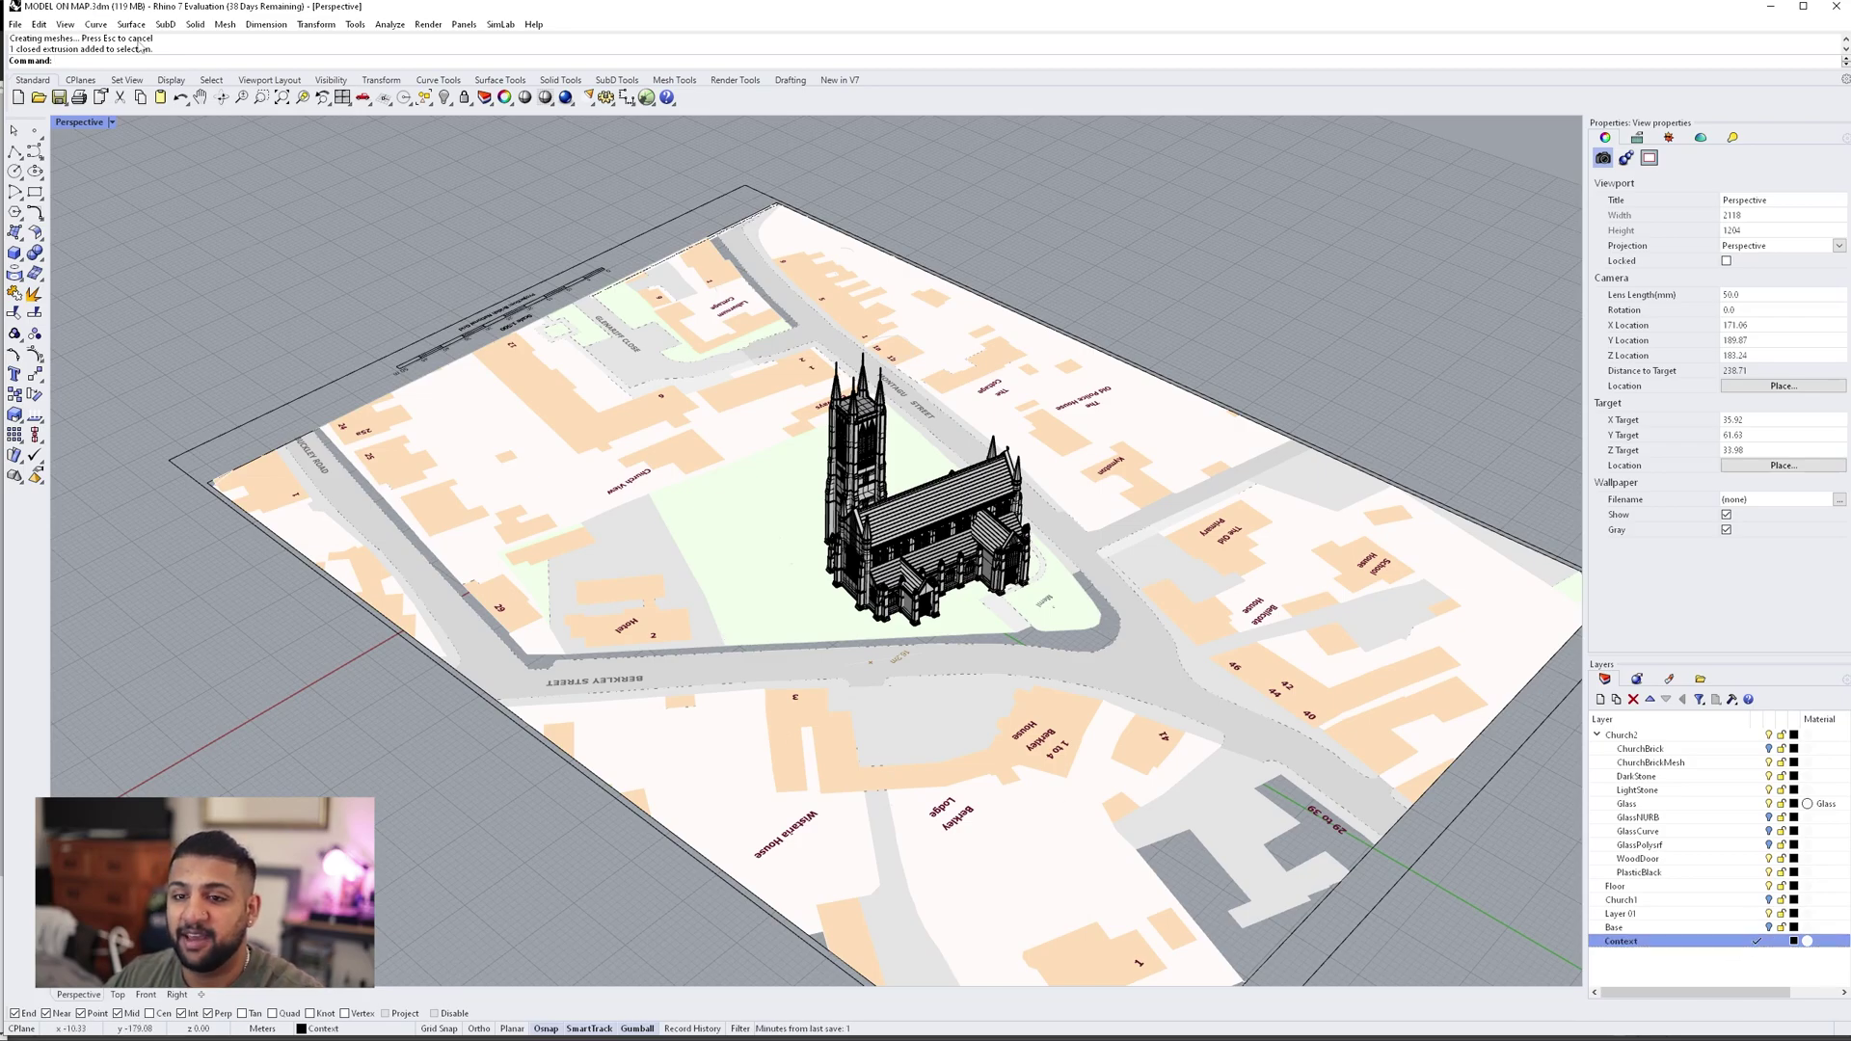
{"action": "left_click", "coordinate": [15, 25]}
{"action": "left_click", "coordinate": [108, 189]}
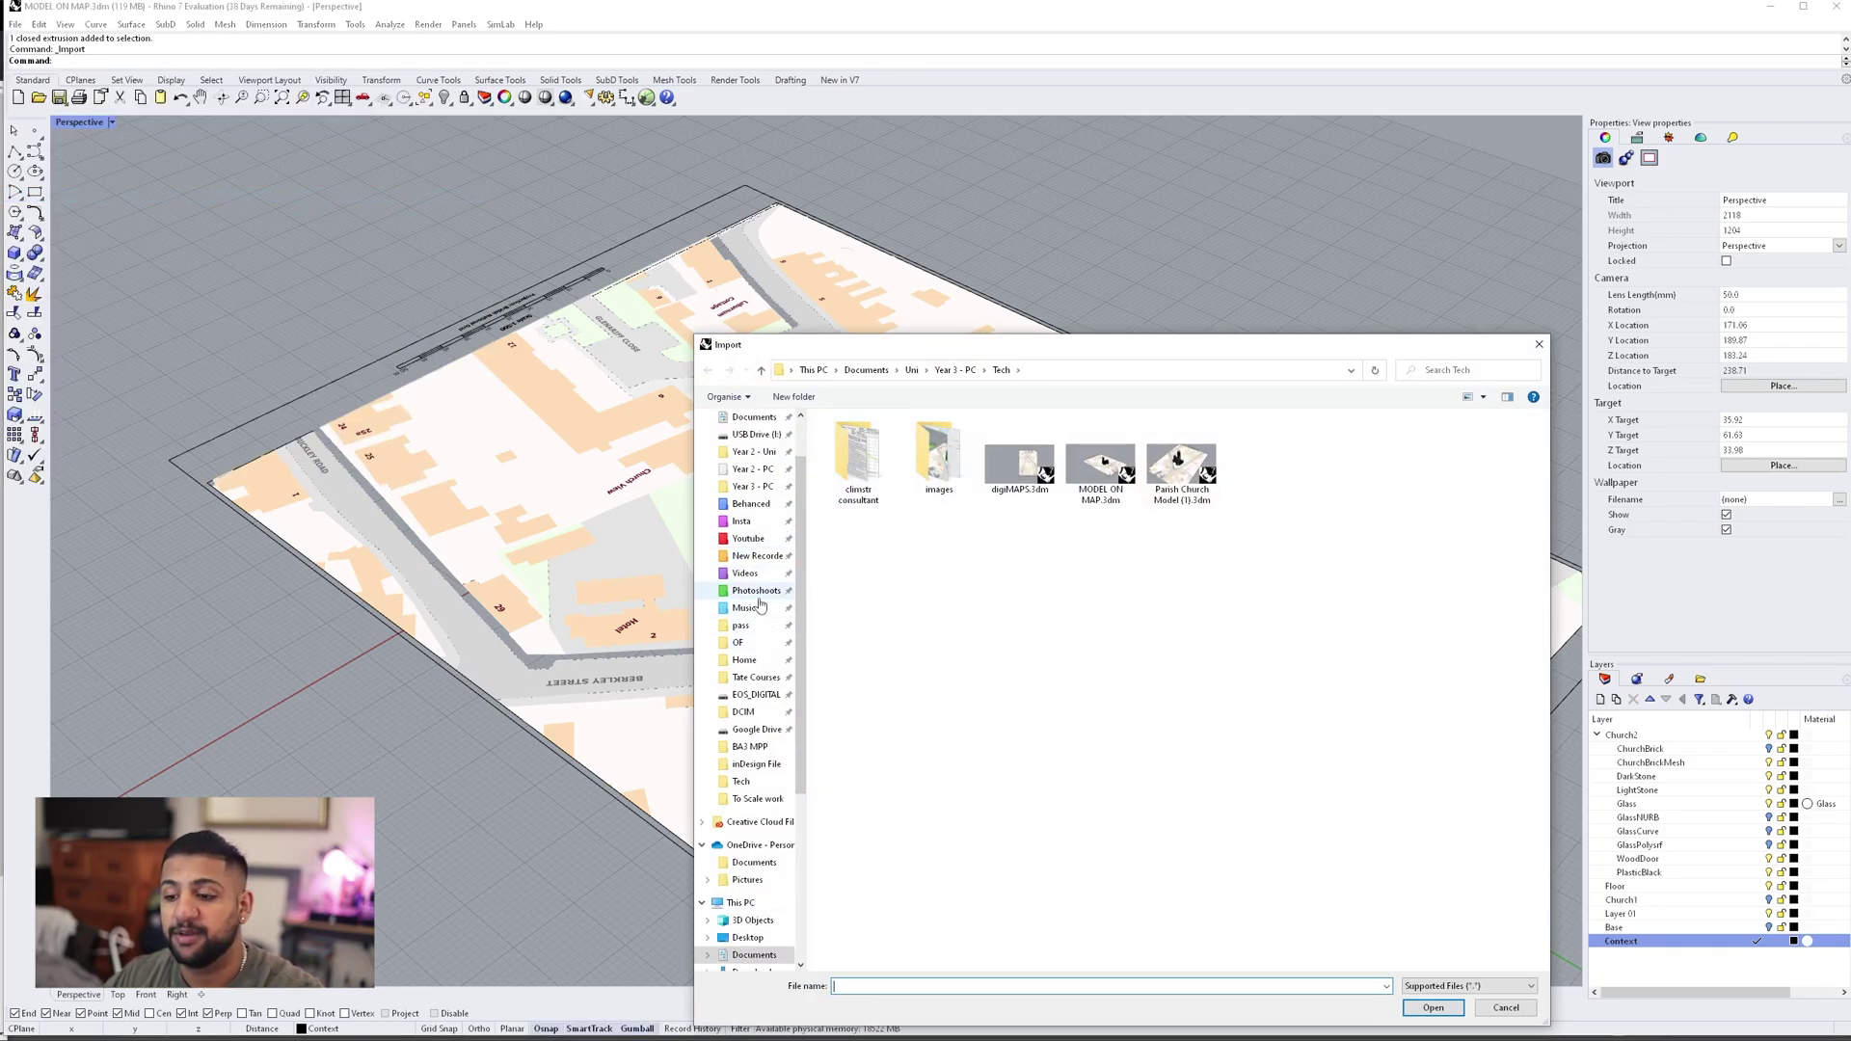
Browse to Videos > blender osm and choose st marys context.obj for import.
{"action": "left_click", "coordinate": [747, 575]}
{"action": "left_click_drag", "start_coordinate": [868, 344], "coordinate": [578, 156]}
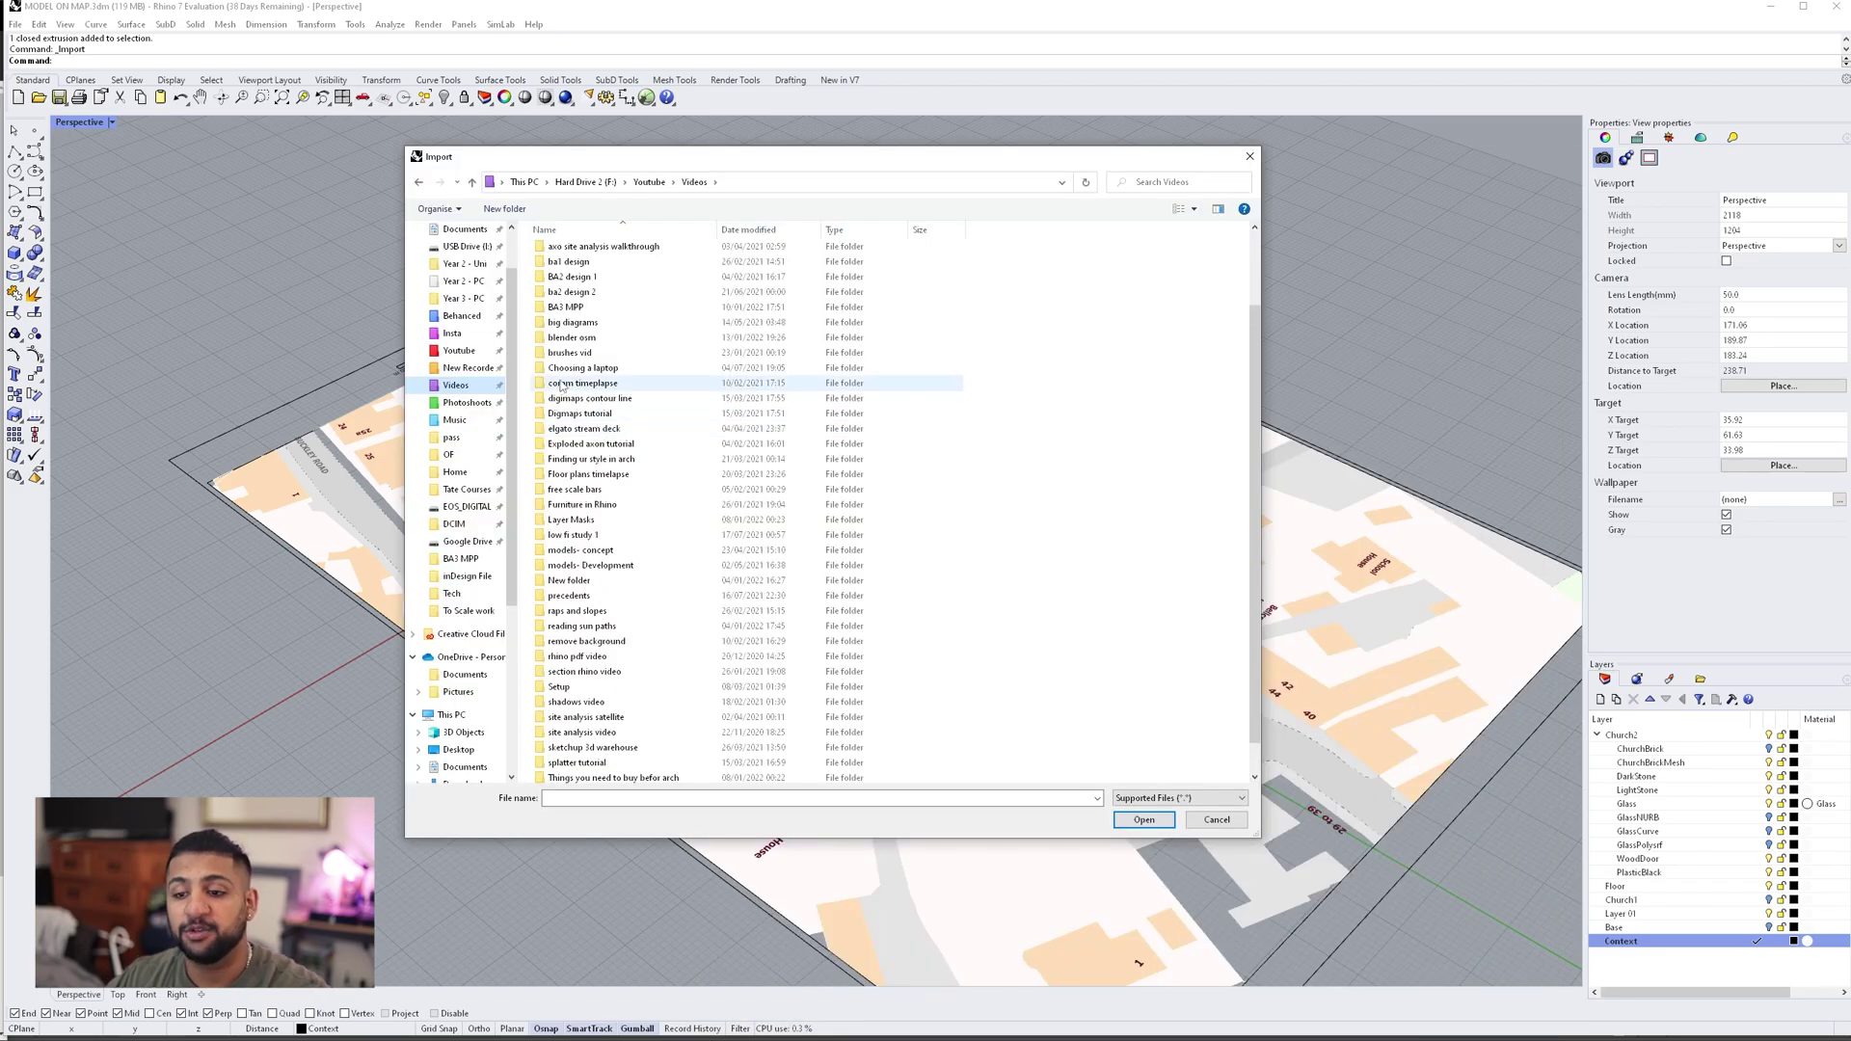
{"action": "double_click", "coordinate": [584, 345]}
{"action": "double_click", "coordinate": [596, 282]}
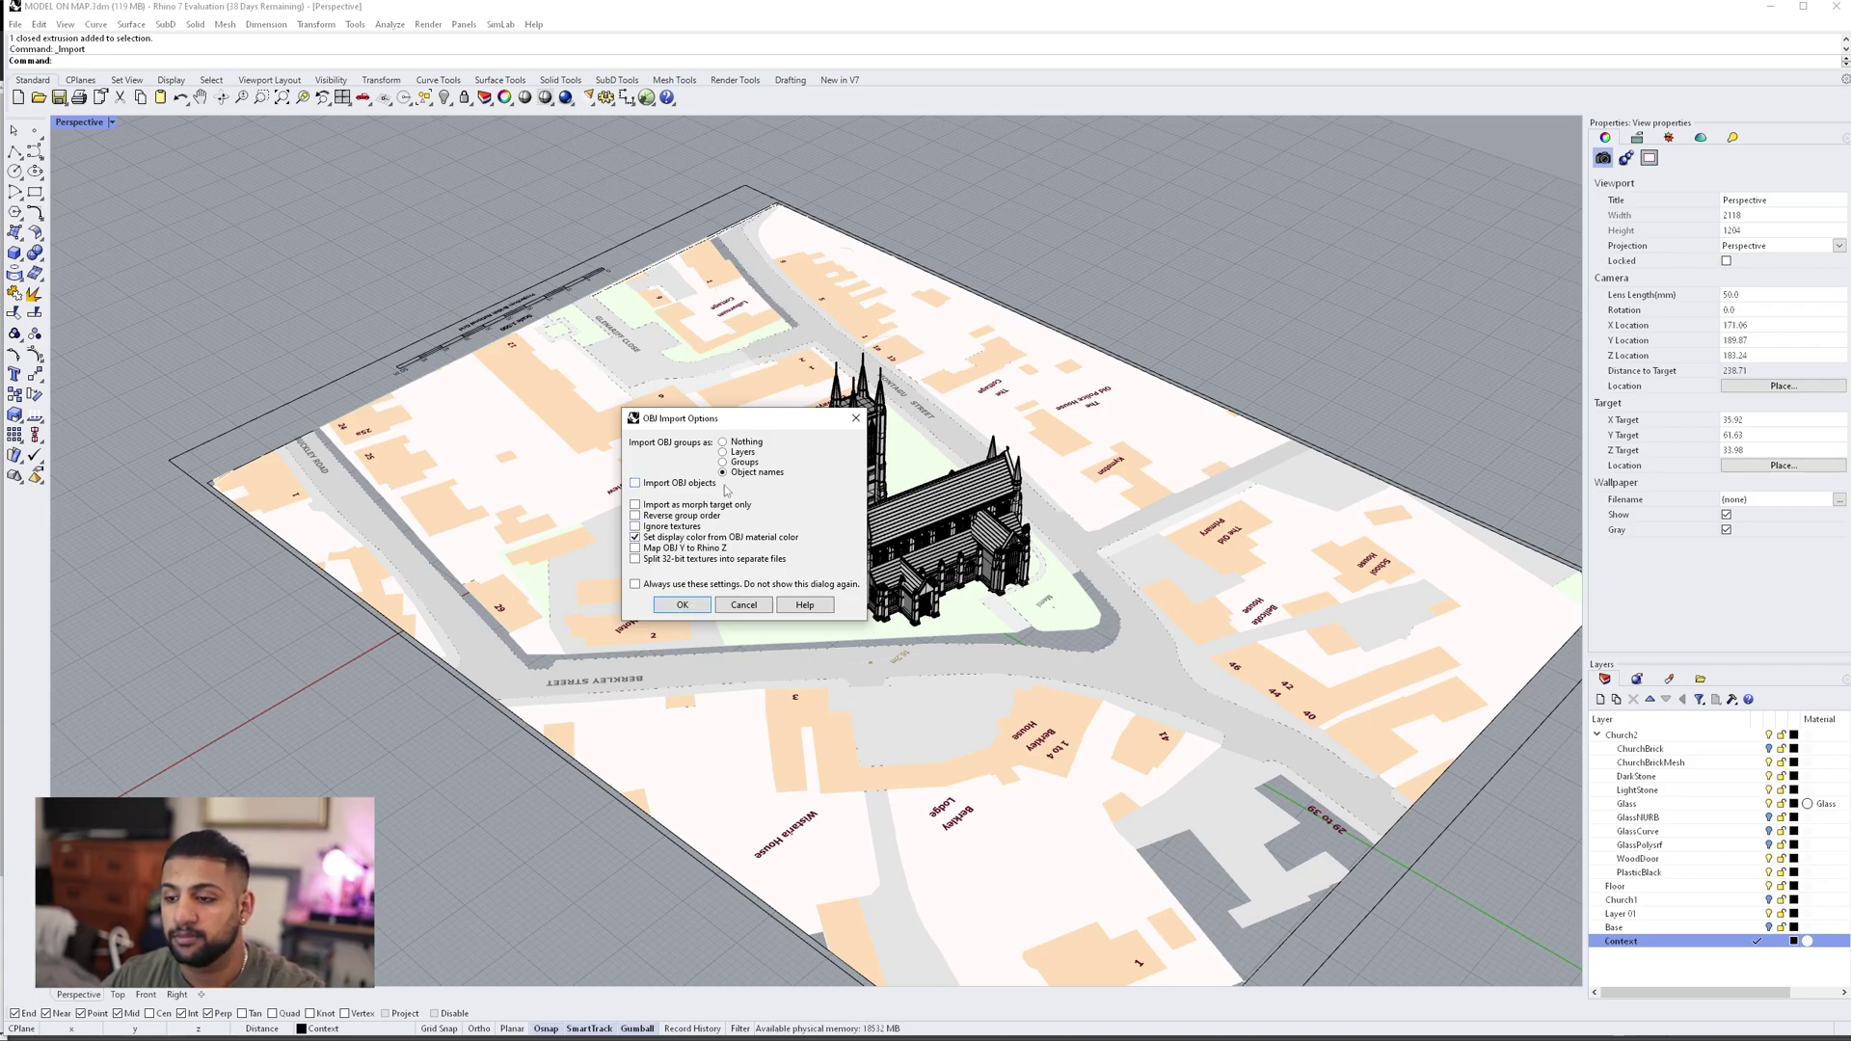
Accept the OBJ import options and rotate the town context 90° with the gumball.
{"action": "left_click", "coordinate": [682, 604]}
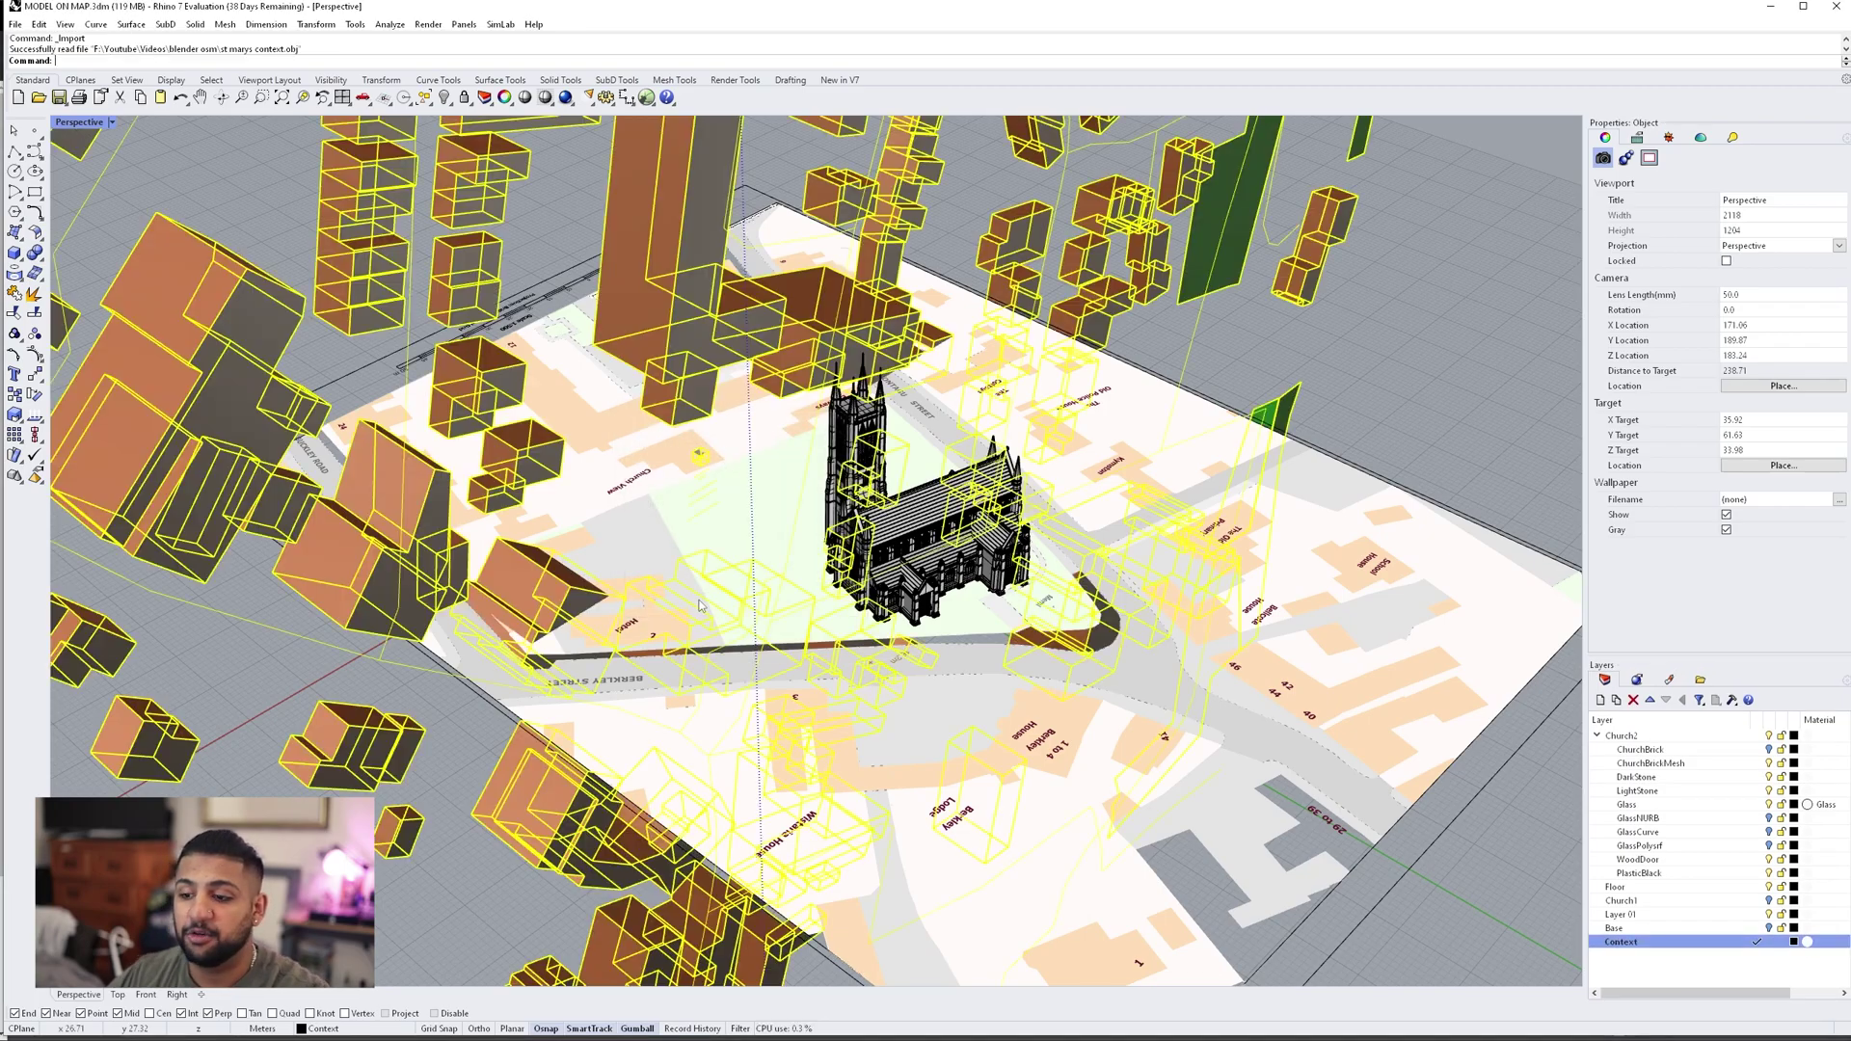
{"action": "scroll", "coordinate": [872, 530], "scroll_direction": "down", "scroll_amount": 5}
{"action": "scroll", "coordinate": [885, 567], "scroll_direction": "down", "scroll_amount": 5}
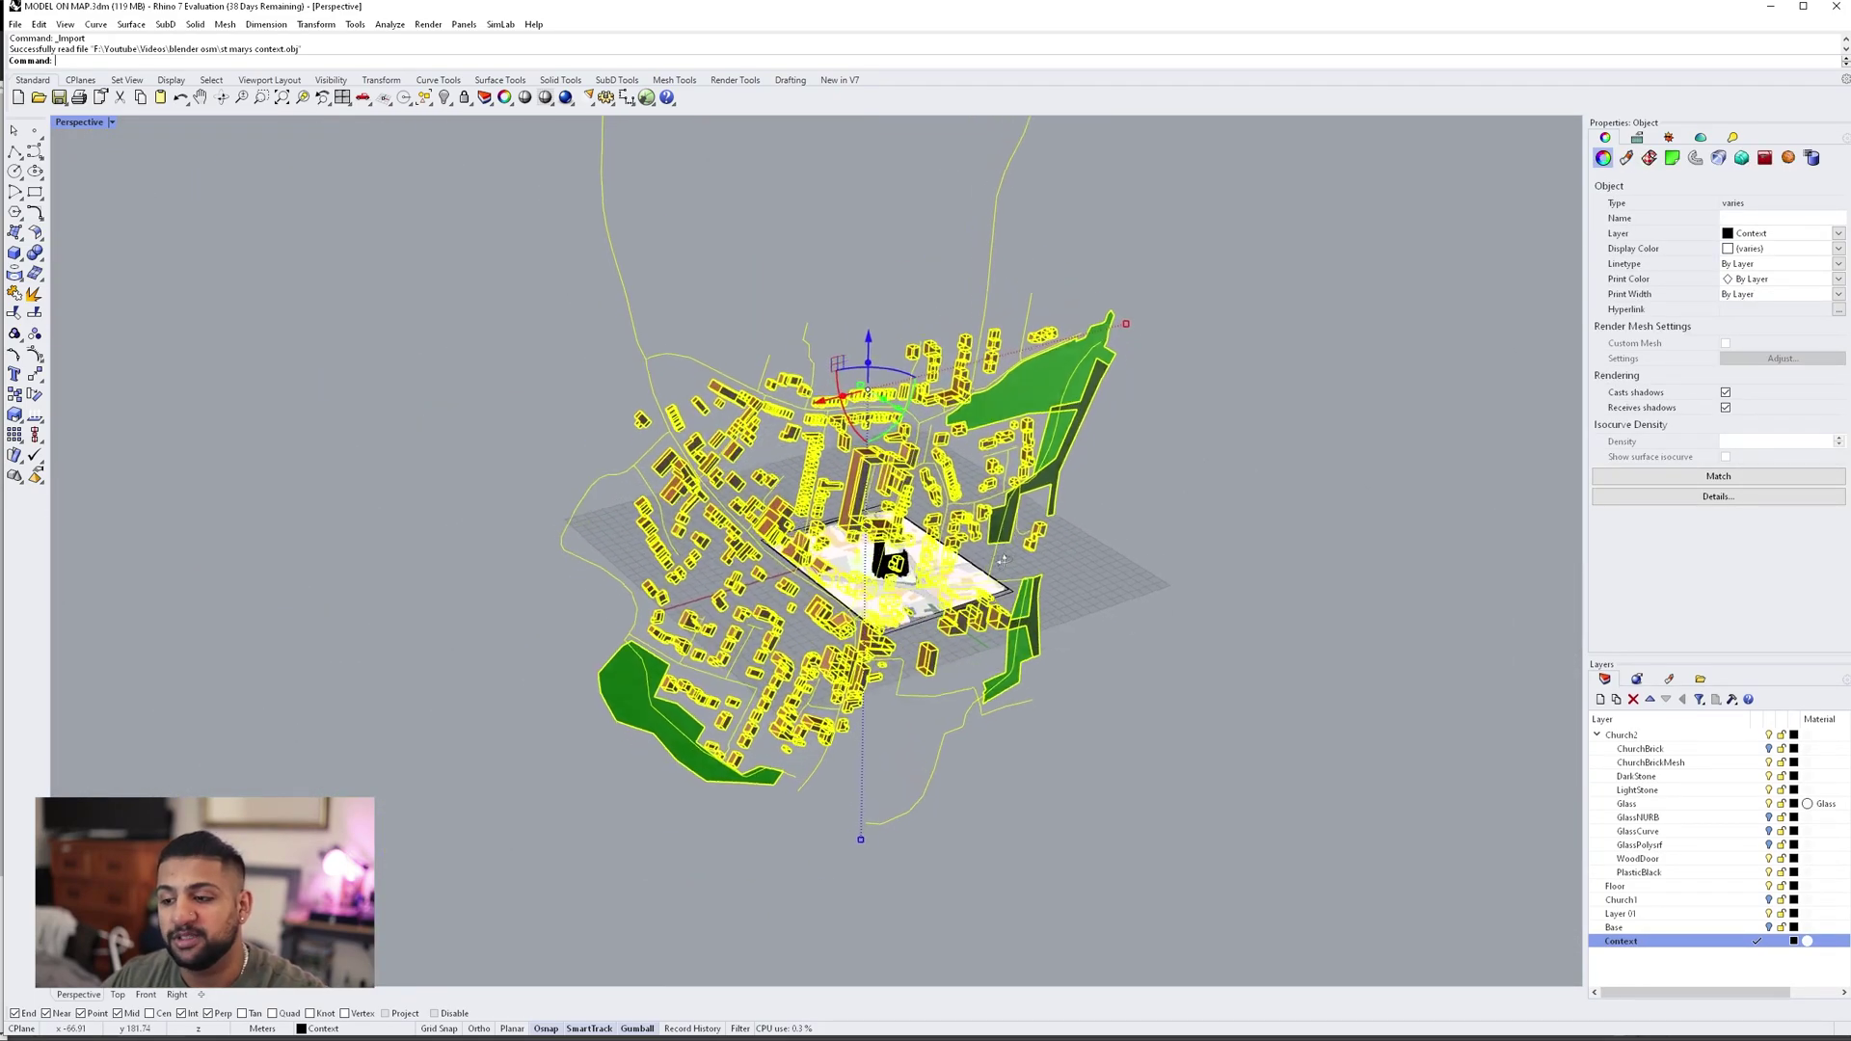
{"action": "right_click_drag", "start_coordinate": [525, 981], "coordinate": [891, 408]}
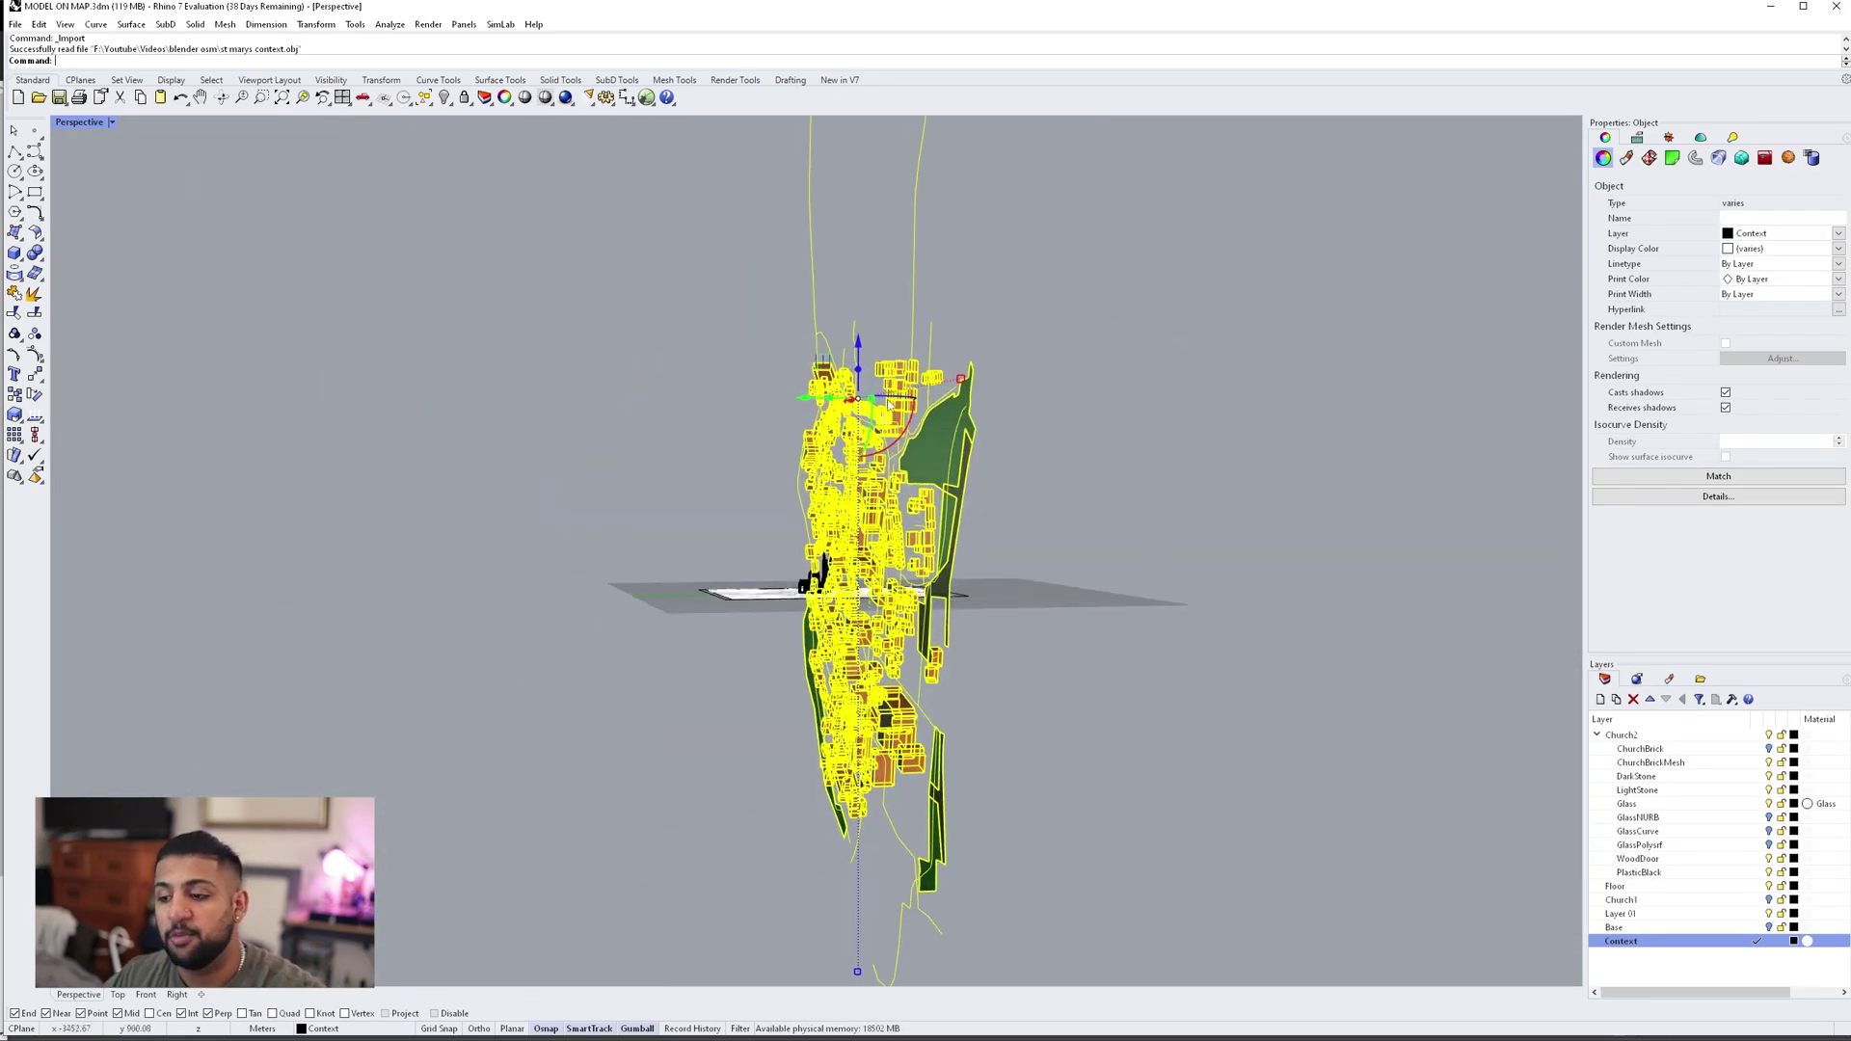
{"action": "left_click", "coordinate": [909, 433]}
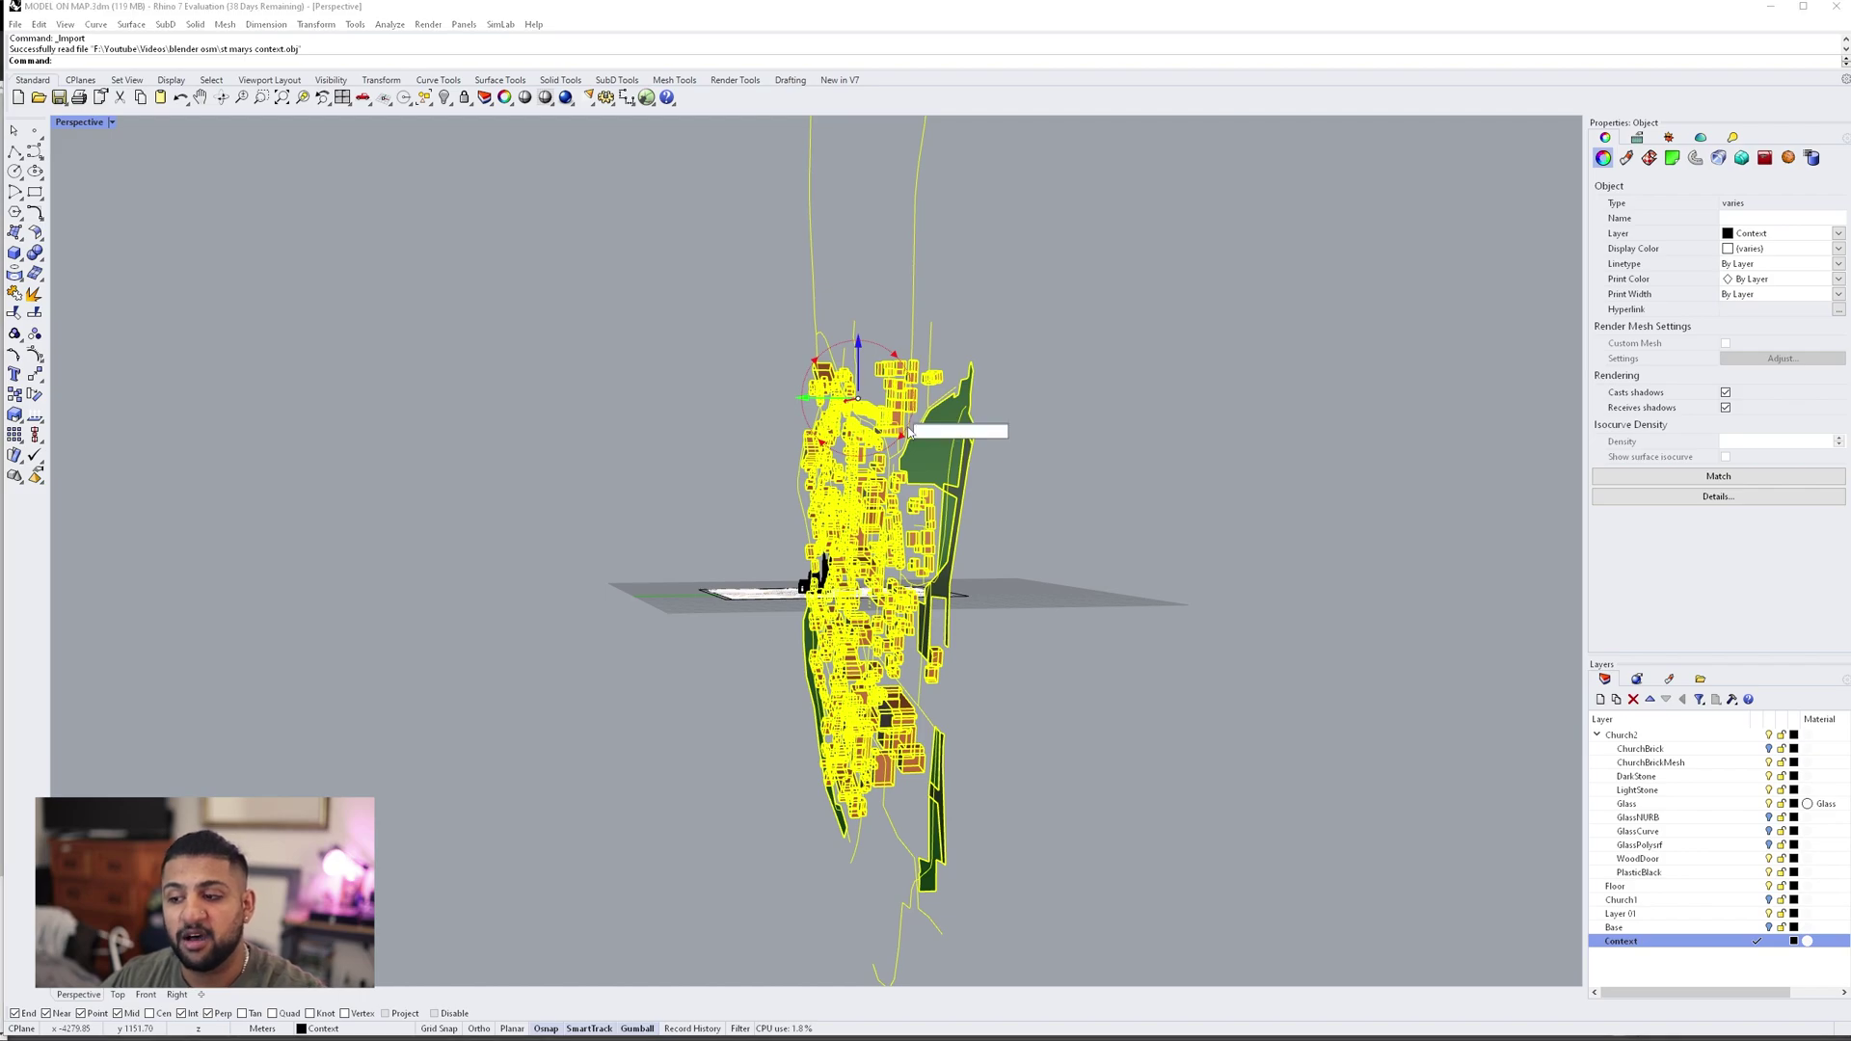
{"action": "type", "text": "90"}
{"action": "key", "text": "Return"}
Window-select all of the imported town context.
{"action": "left_click", "coordinate": [1167, 621]}
{"action": "right_click_drag", "start_coordinate": [1166, 621], "coordinate": [401, 277]}
{"action": "left_click_drag", "start_coordinate": [389, 267], "coordinate": [1350, 514]}
{"action": "right_click_drag", "start_coordinate": [1349, 513], "coordinate": [1153, 571]}
{"action": "scroll", "coordinate": [1153, 571], "scroll_direction": "up", "scroll_amount": 6}
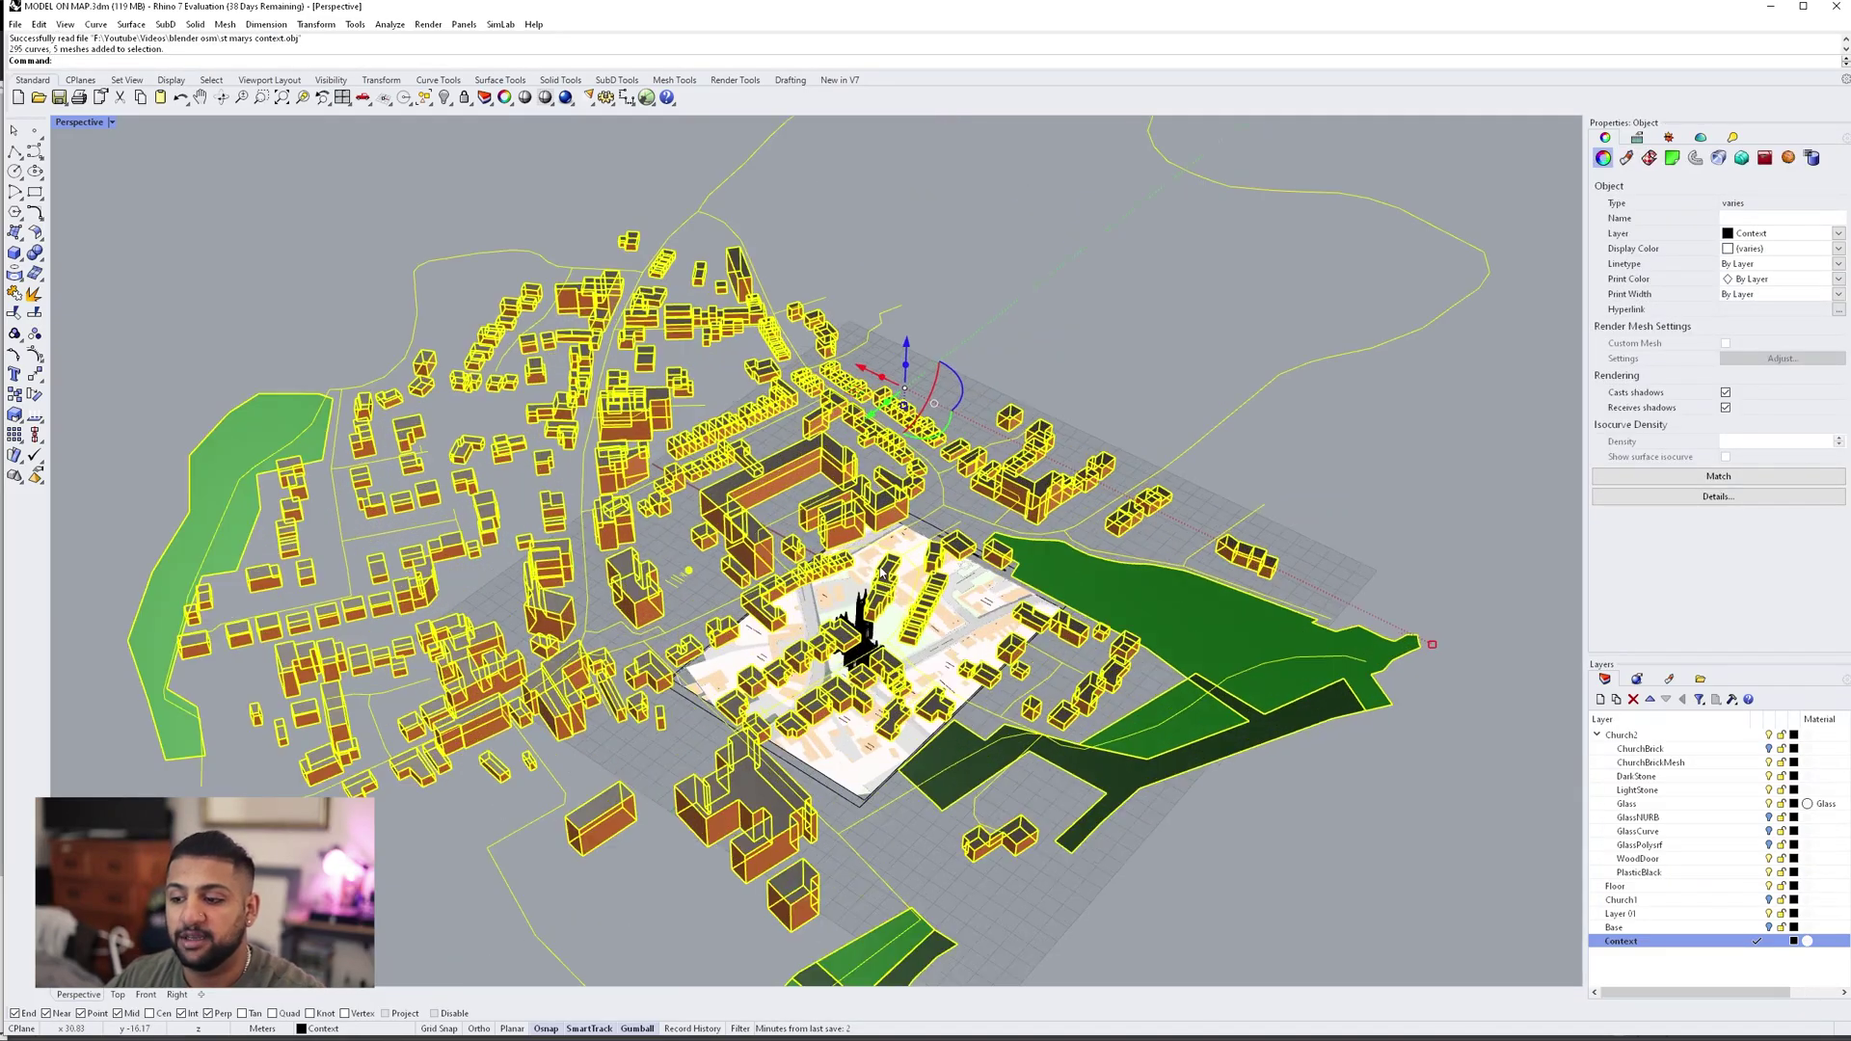
{"action": "right_click_drag", "start_coordinate": [914, 588], "coordinate": [613, 620]}
{"action": "scroll", "coordinate": [869, 671], "scroll_direction": "up", "scroll_amount": 5}
{"action": "scroll", "coordinate": [613, 620], "scroll_direction": "down", "scroll_amount": 5}
{"action": "scroll", "coordinate": [766, 433], "scroll_direction": "up", "scroll_amount": 12}
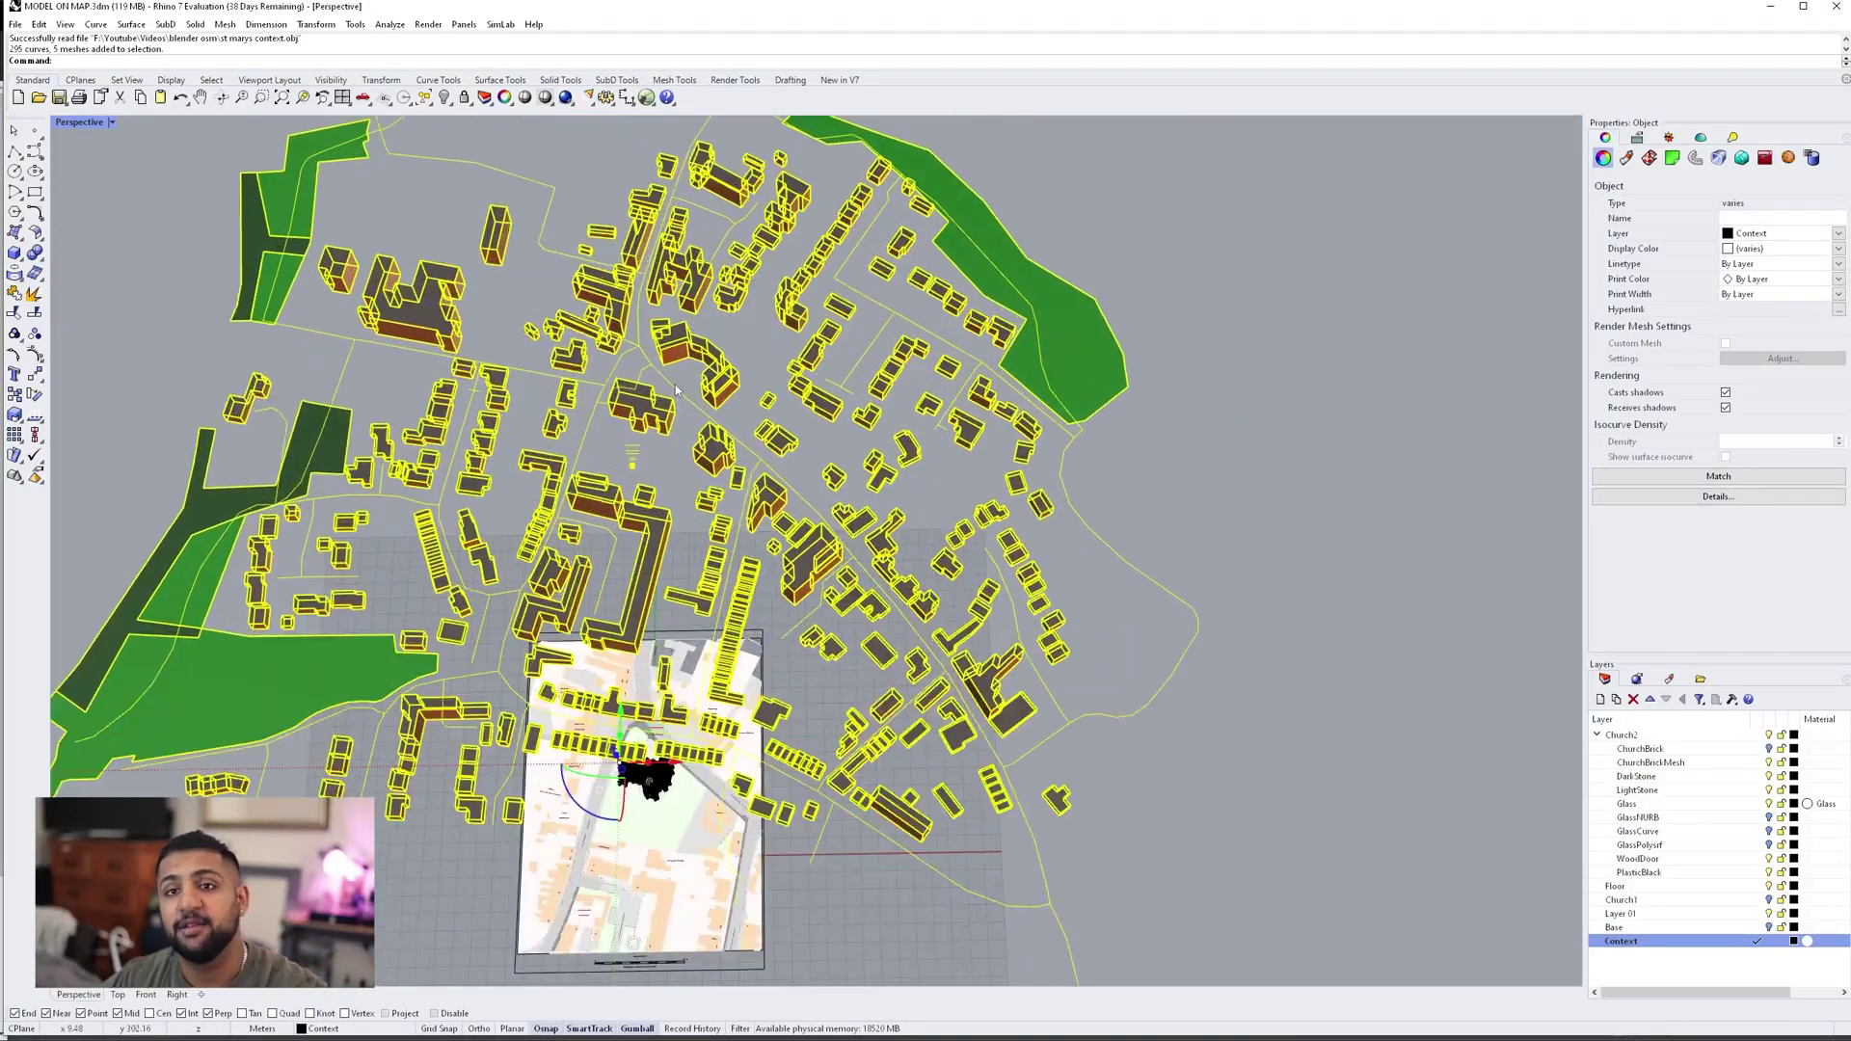
Start and cancel a Move of the selected context, then enter the Nurb command.
{"action": "type", "text": "move"}
{"action": "key", "text": "Return"}
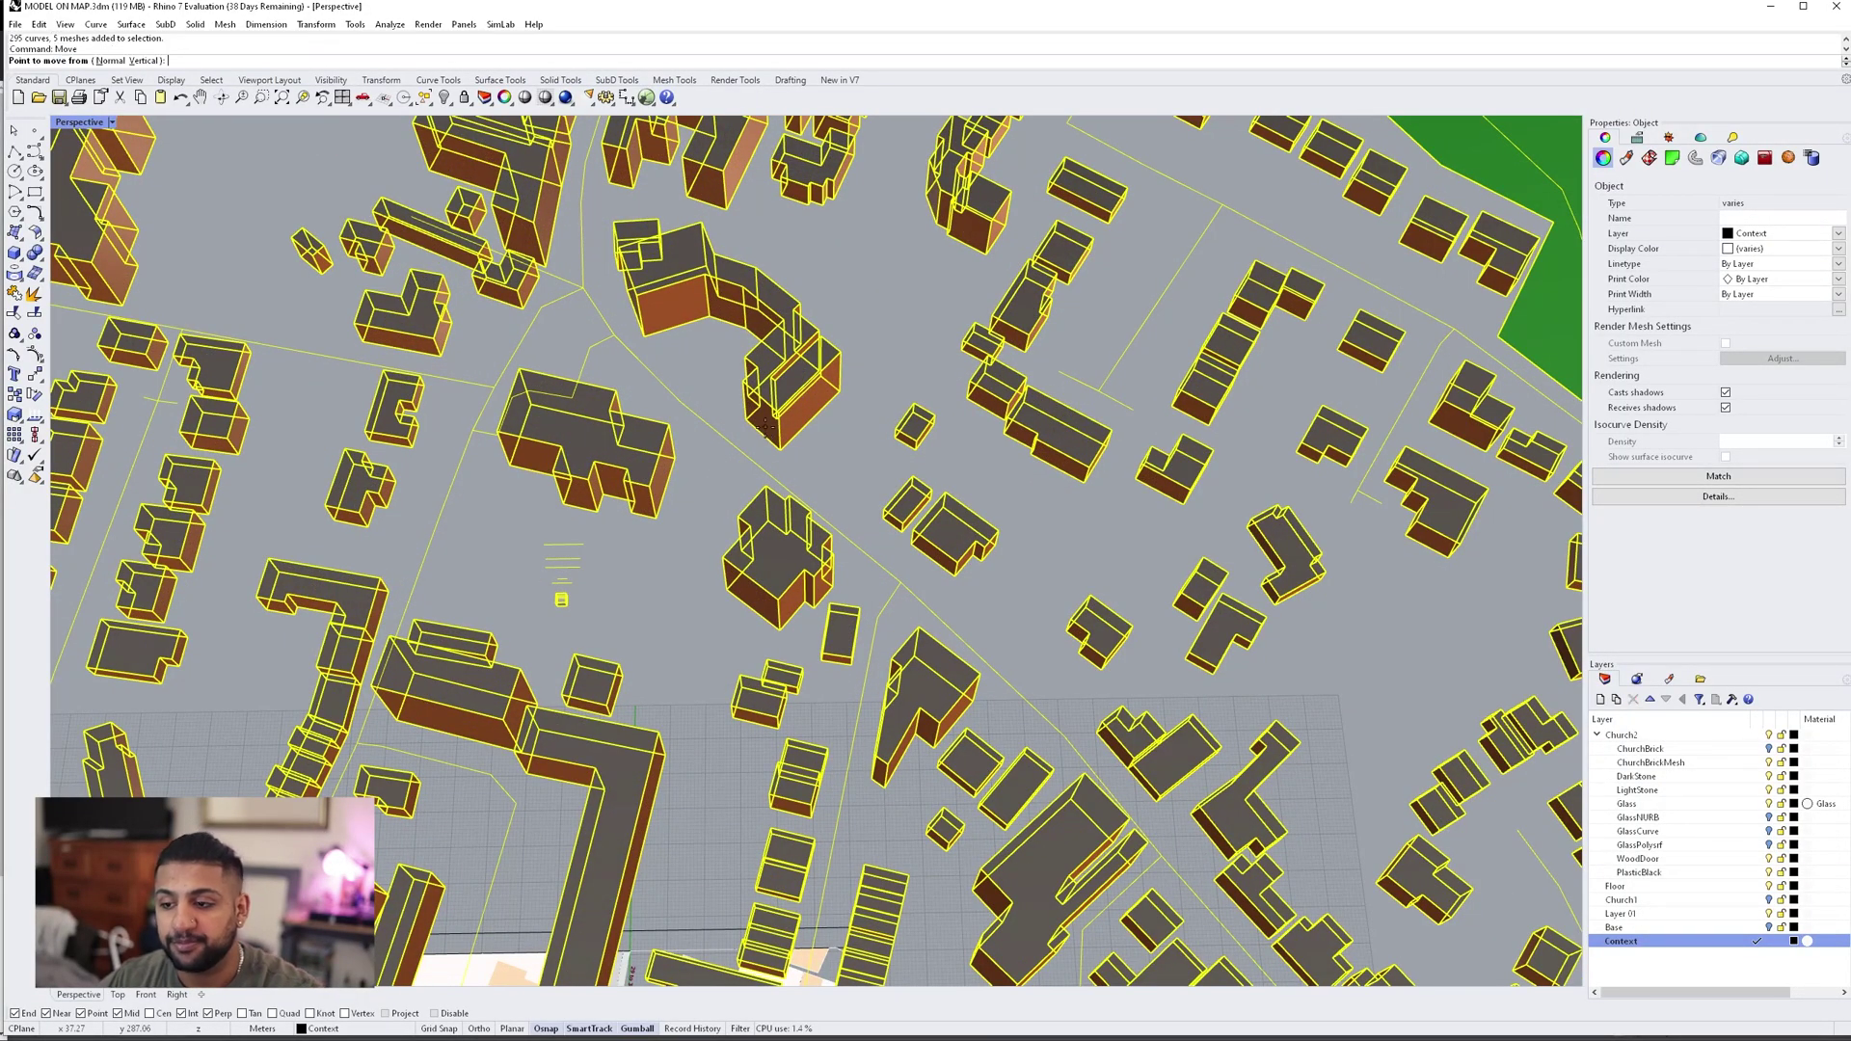
{"action": "key", "text": "Escape"}
{"action": "scroll", "coordinate": [782, 446], "scroll_direction": "down", "scroll_amount": 10}
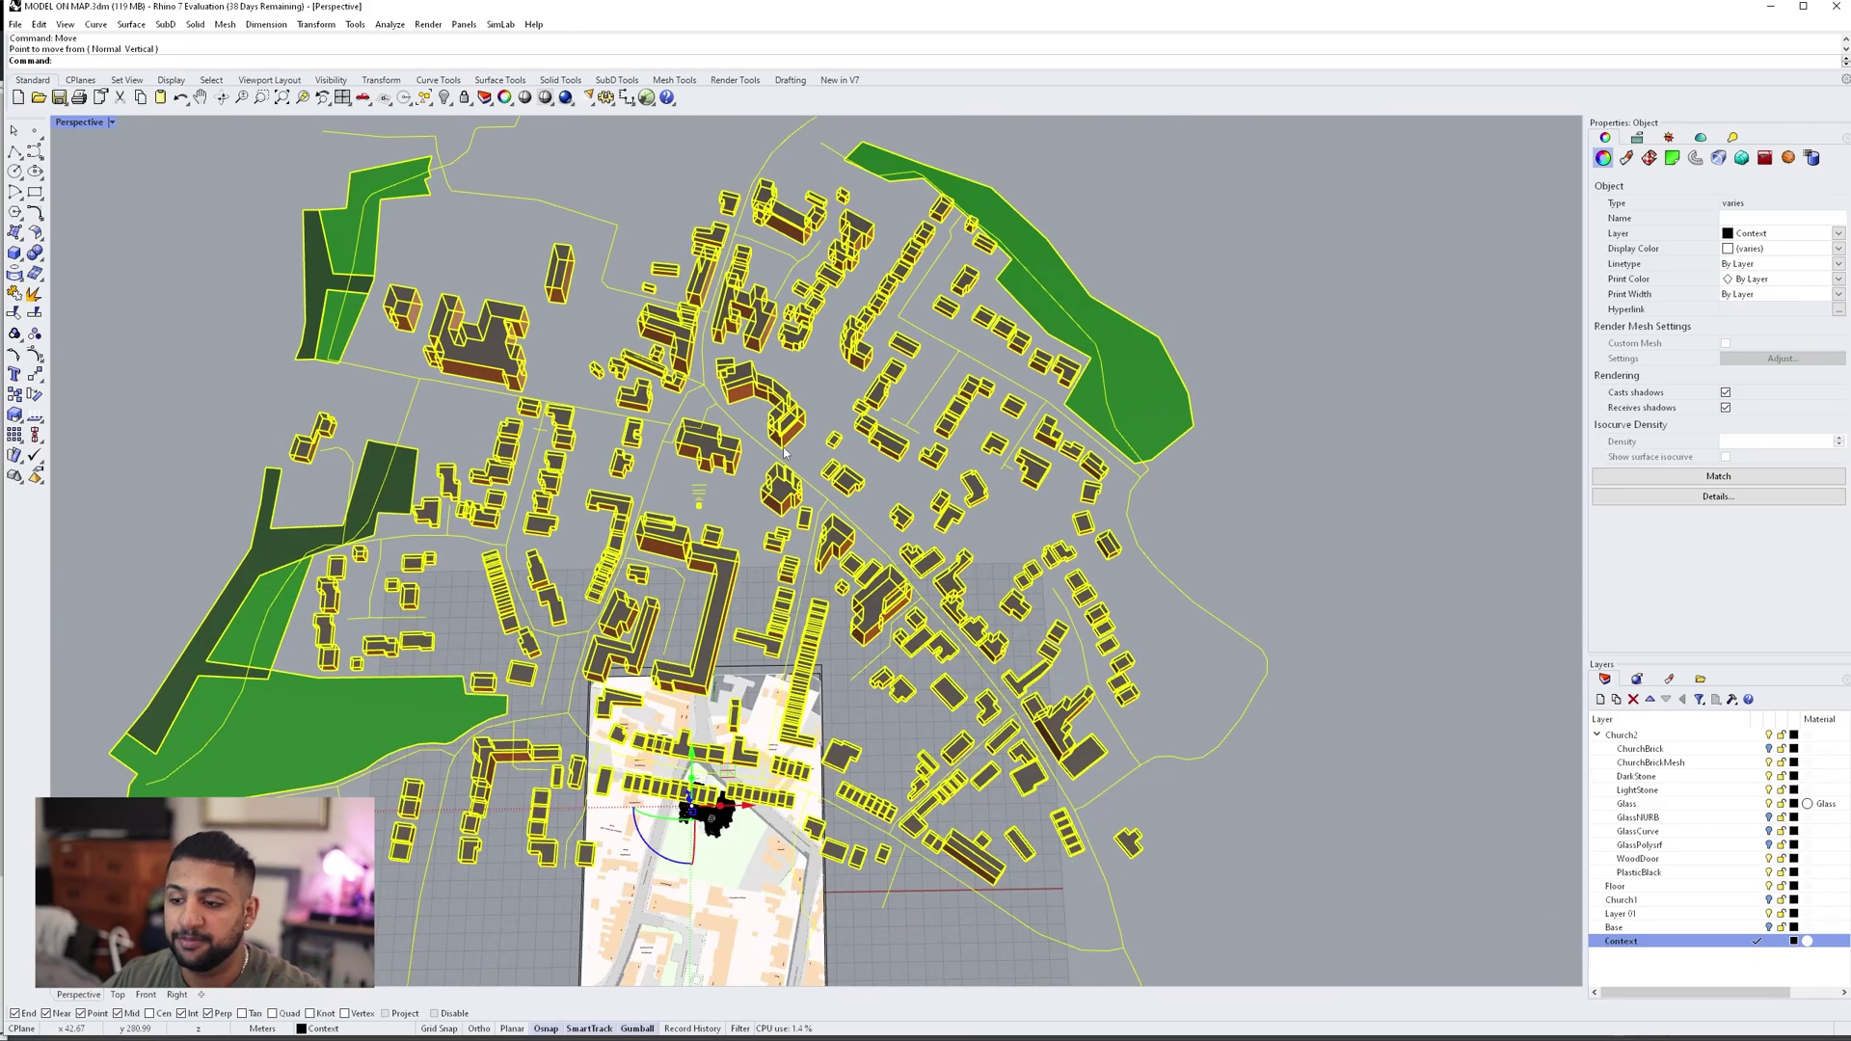
{"action": "right_click_drag", "start_coordinate": [952, 421], "coordinate": [954, 408]}
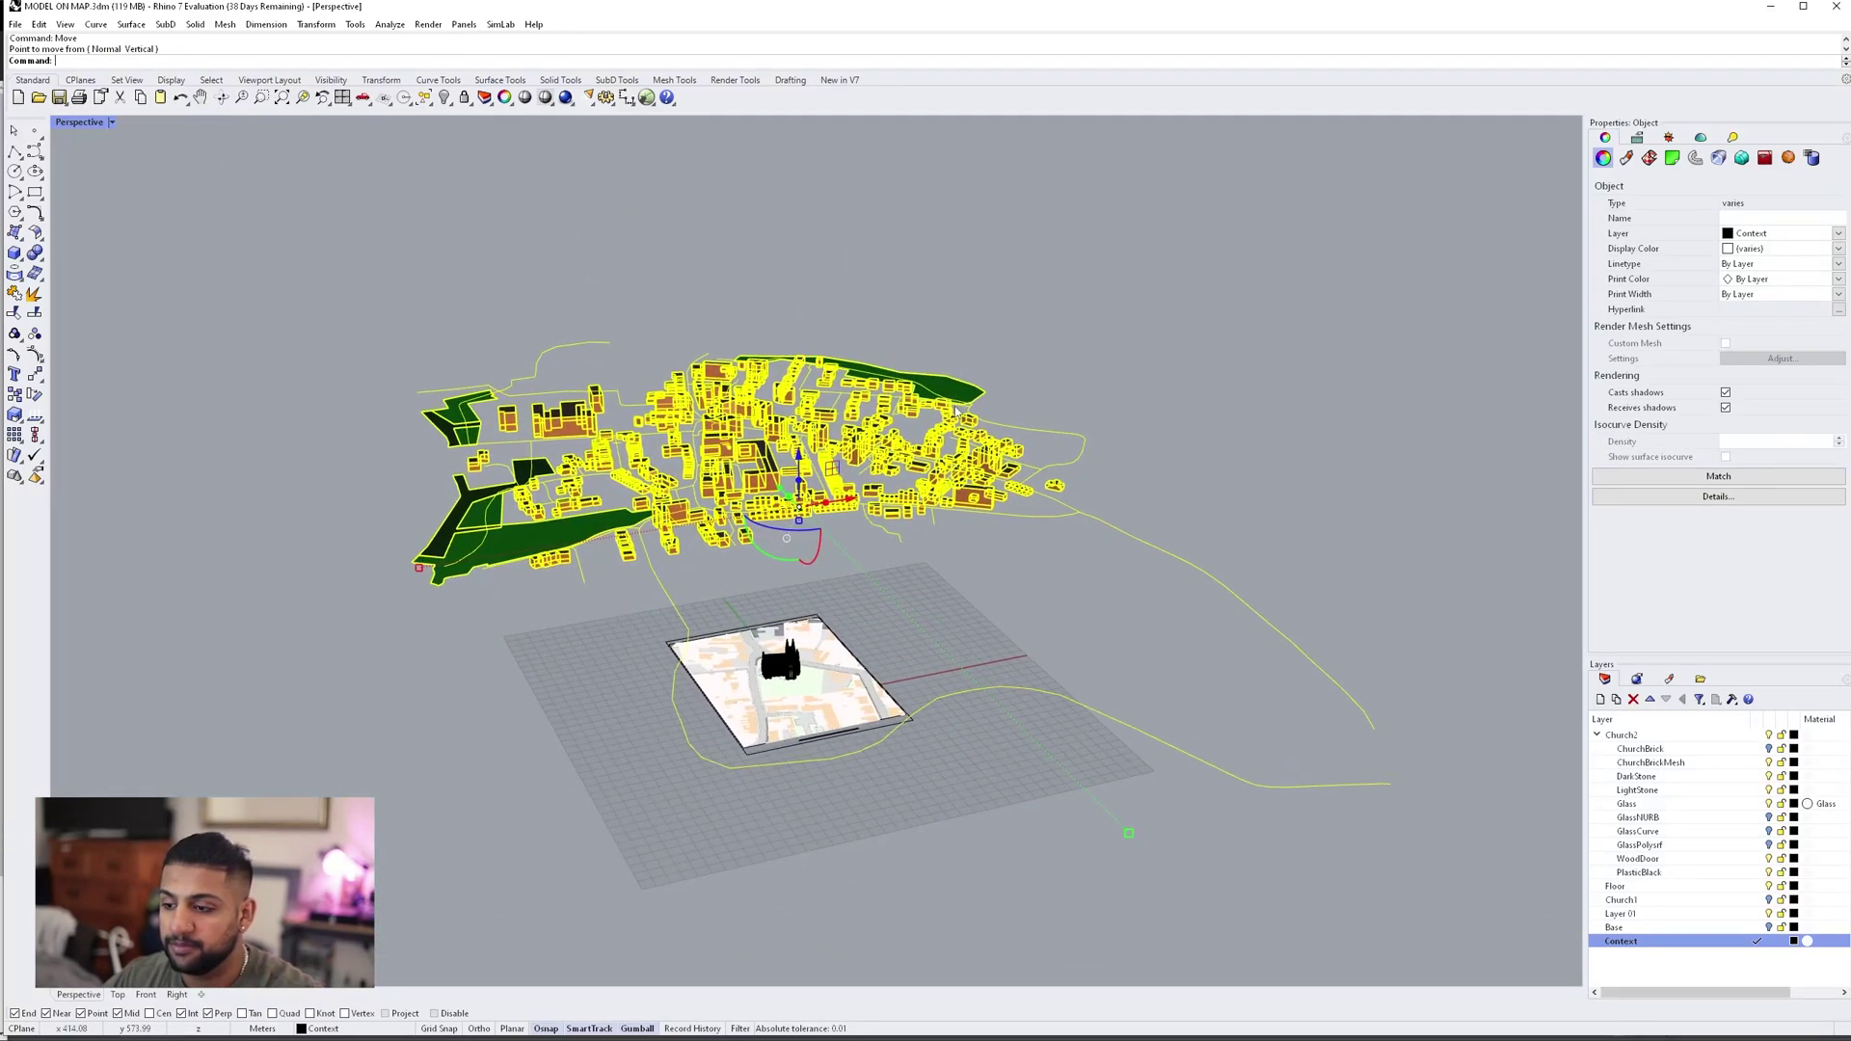
{"action": "type", "text": "Nurb"}
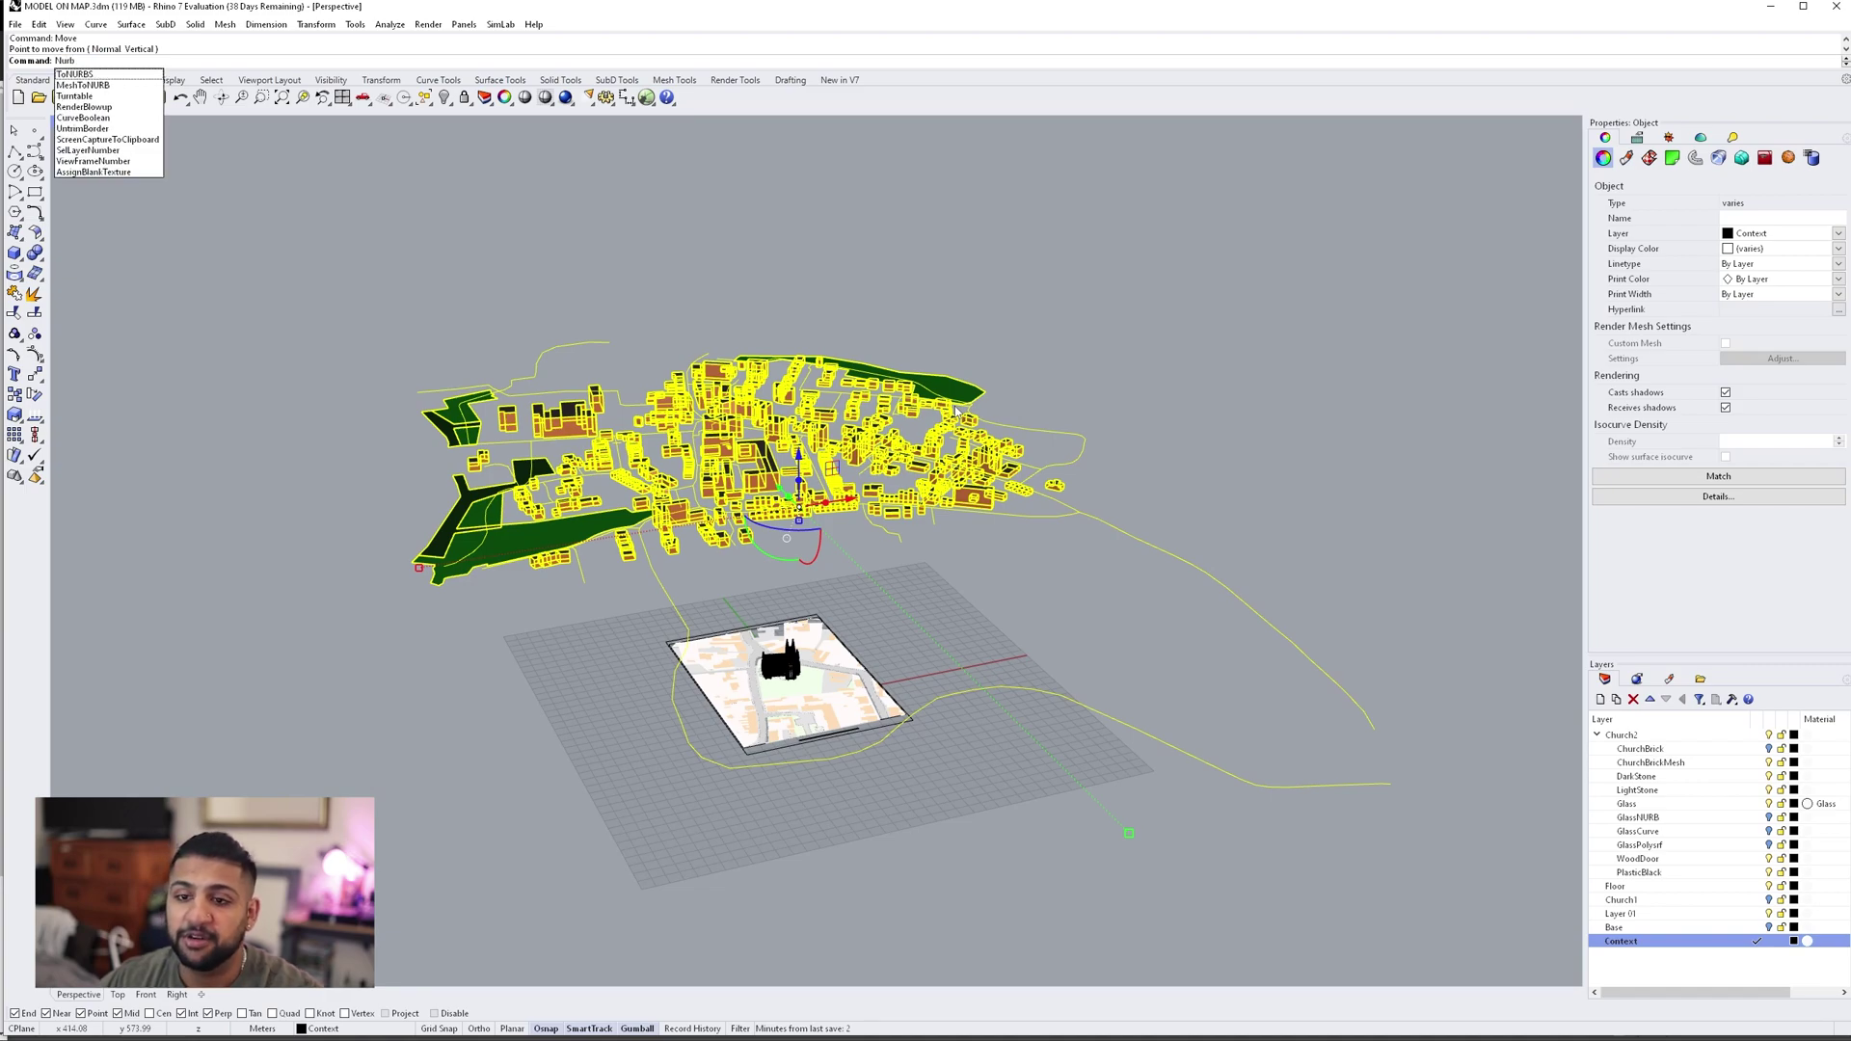
Convert the selected context meshes to NURBS surfaces with MeshToNURB.
{"action": "key", "text": "Down"}
{"action": "key", "text": "Down"}
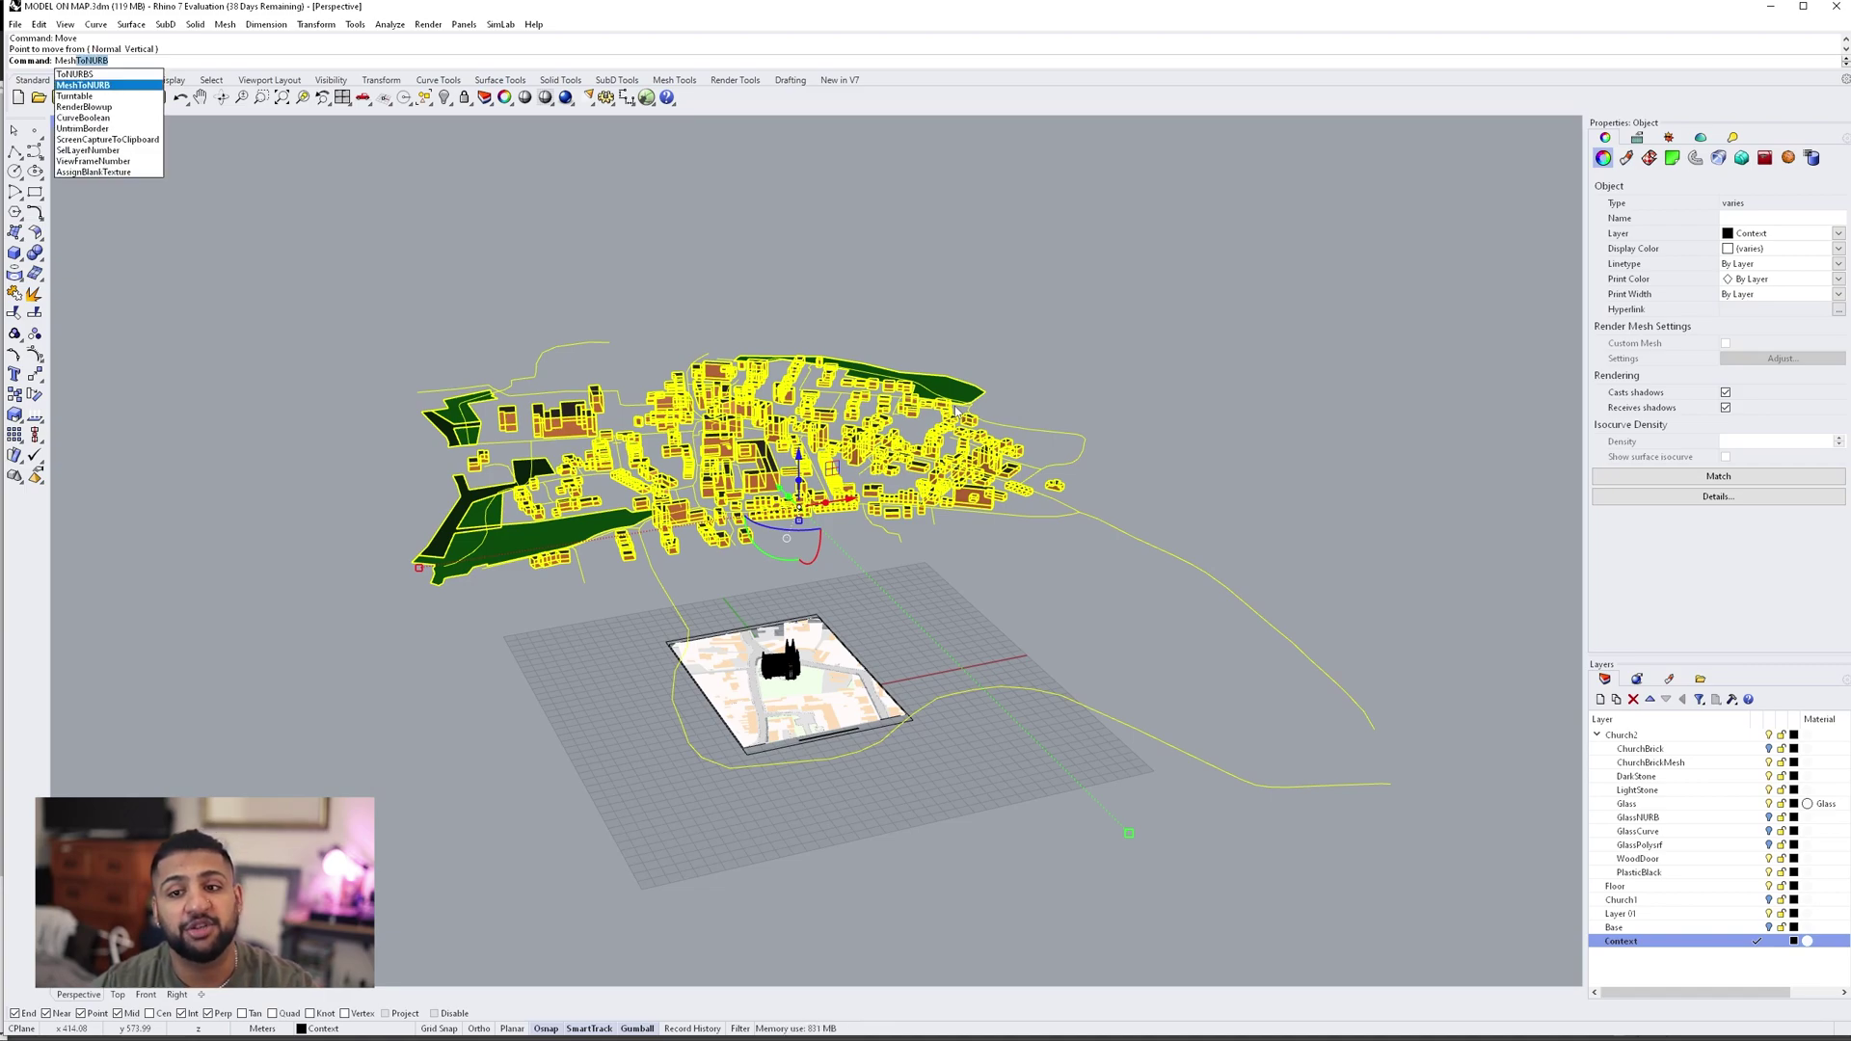
{"action": "key", "text": "Return"}
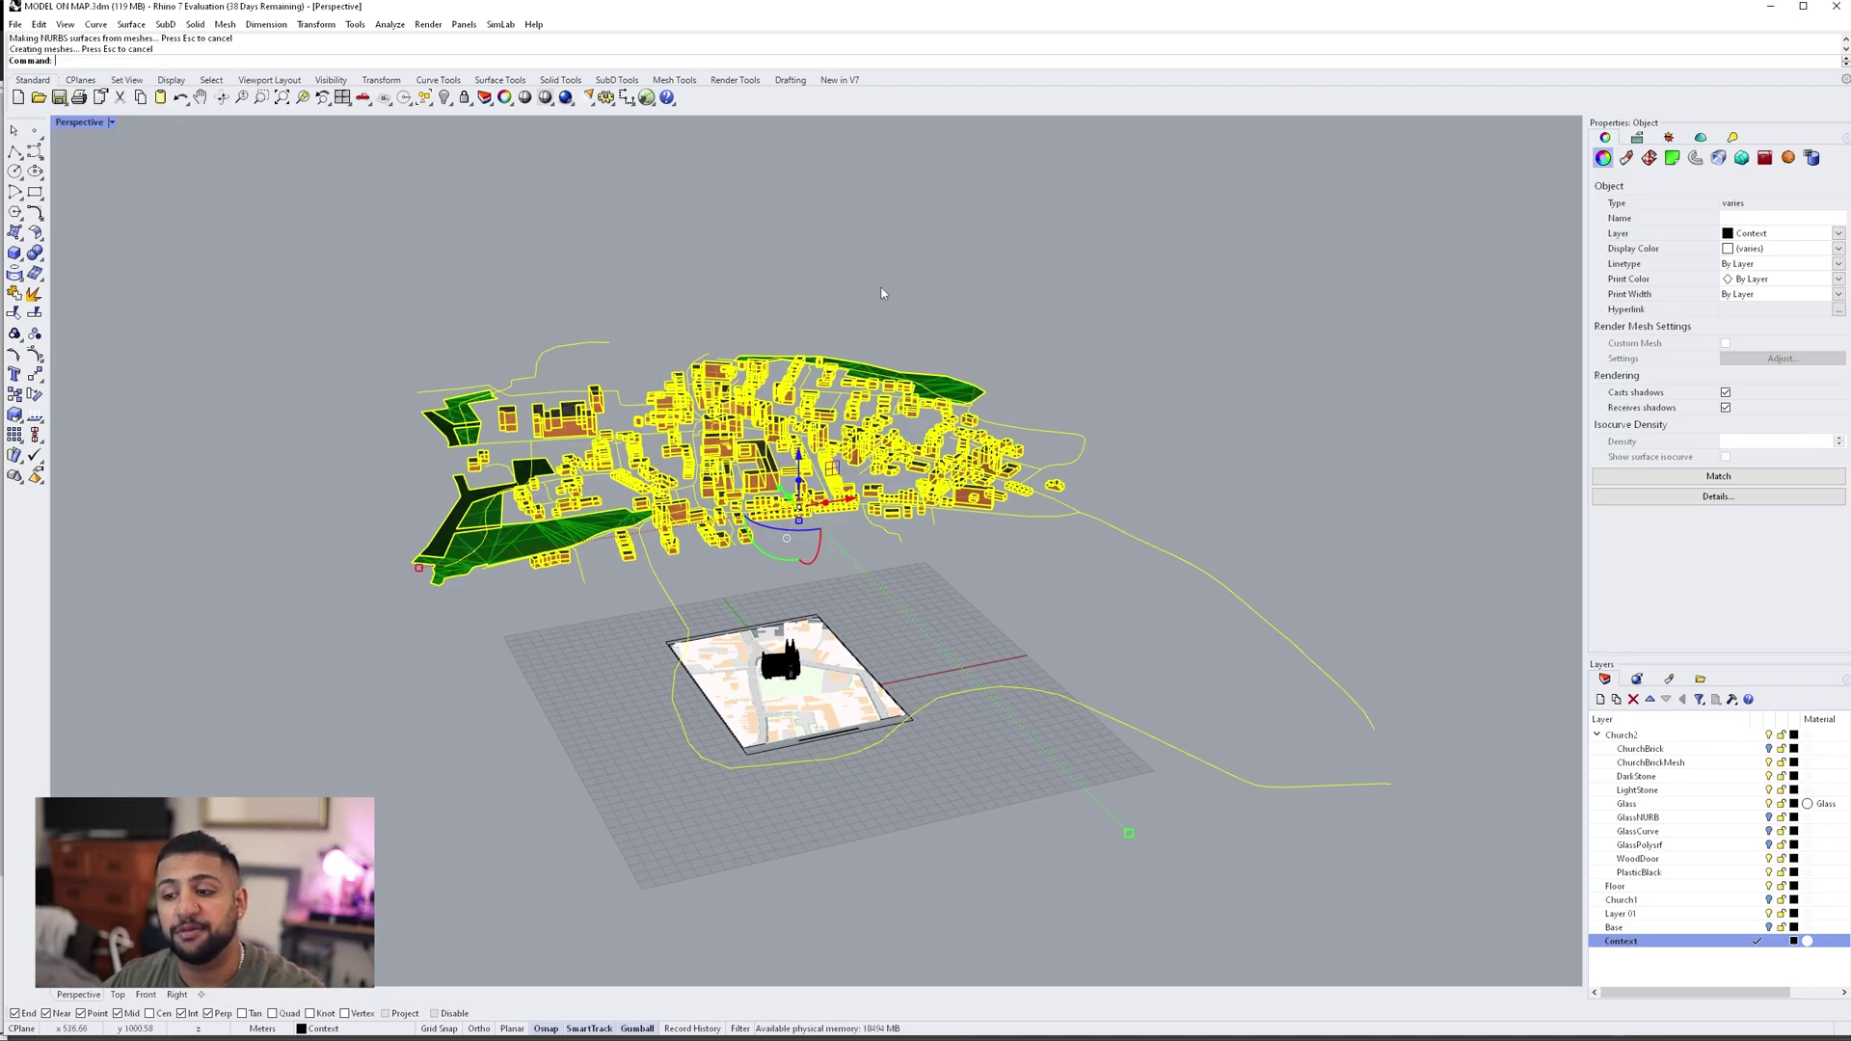
{"action": "scroll", "coordinate": [789, 405], "scroll_direction": "up", "scroll_amount": 10}
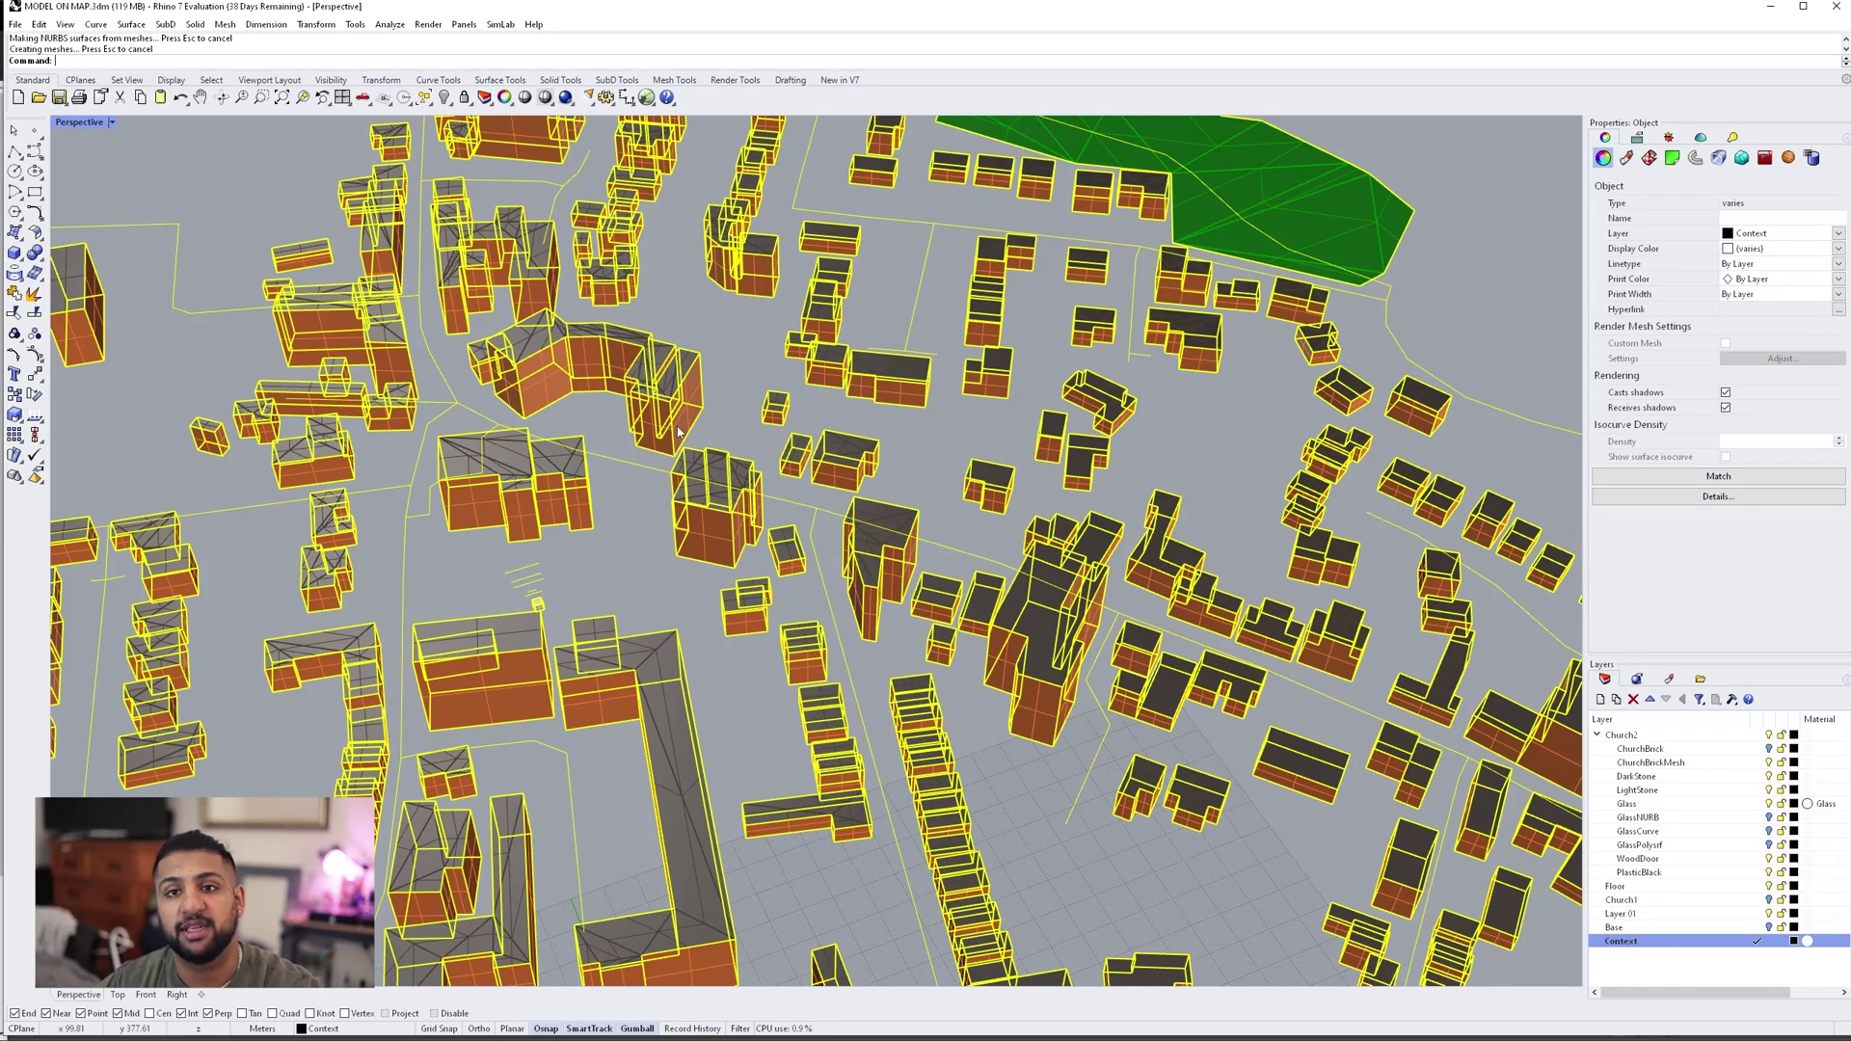
{"action": "scroll", "coordinate": [679, 433], "scroll_direction": "down", "scroll_amount": 10}
{"action": "scroll", "coordinate": [709, 621], "scroll_direction": "up", "scroll_amount": 4}
{"action": "scroll", "coordinate": [709, 622], "scroll_direction": "down", "scroll_amount": 3}
{"action": "scroll", "coordinate": [711, 620], "scroll_direction": "up", "scroll_amount": 10}
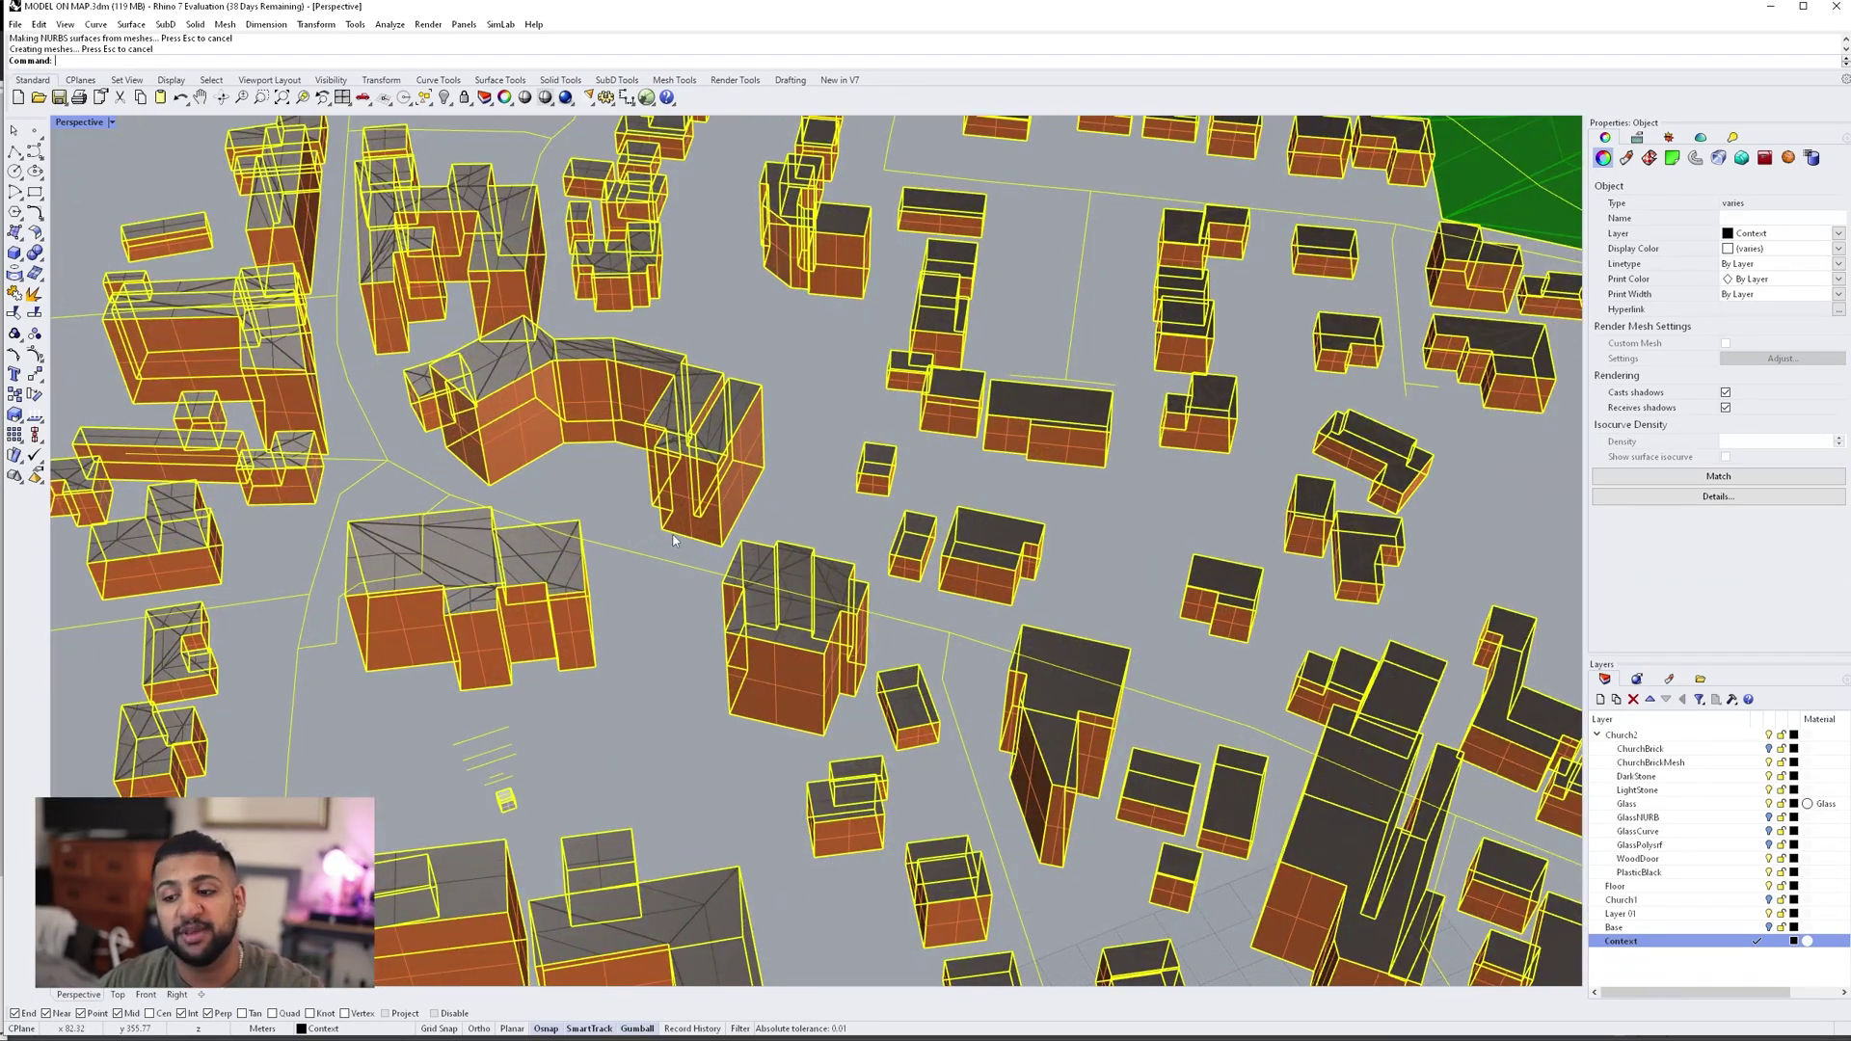
{"action": "key", "text": "Return"}
Move the context from a building corner to the matching corner on the map.
{"action": "left_click", "coordinate": [757, 558]}
{"action": "scroll", "coordinate": [725, 540], "scroll_direction": "down", "scroll_amount": 8}
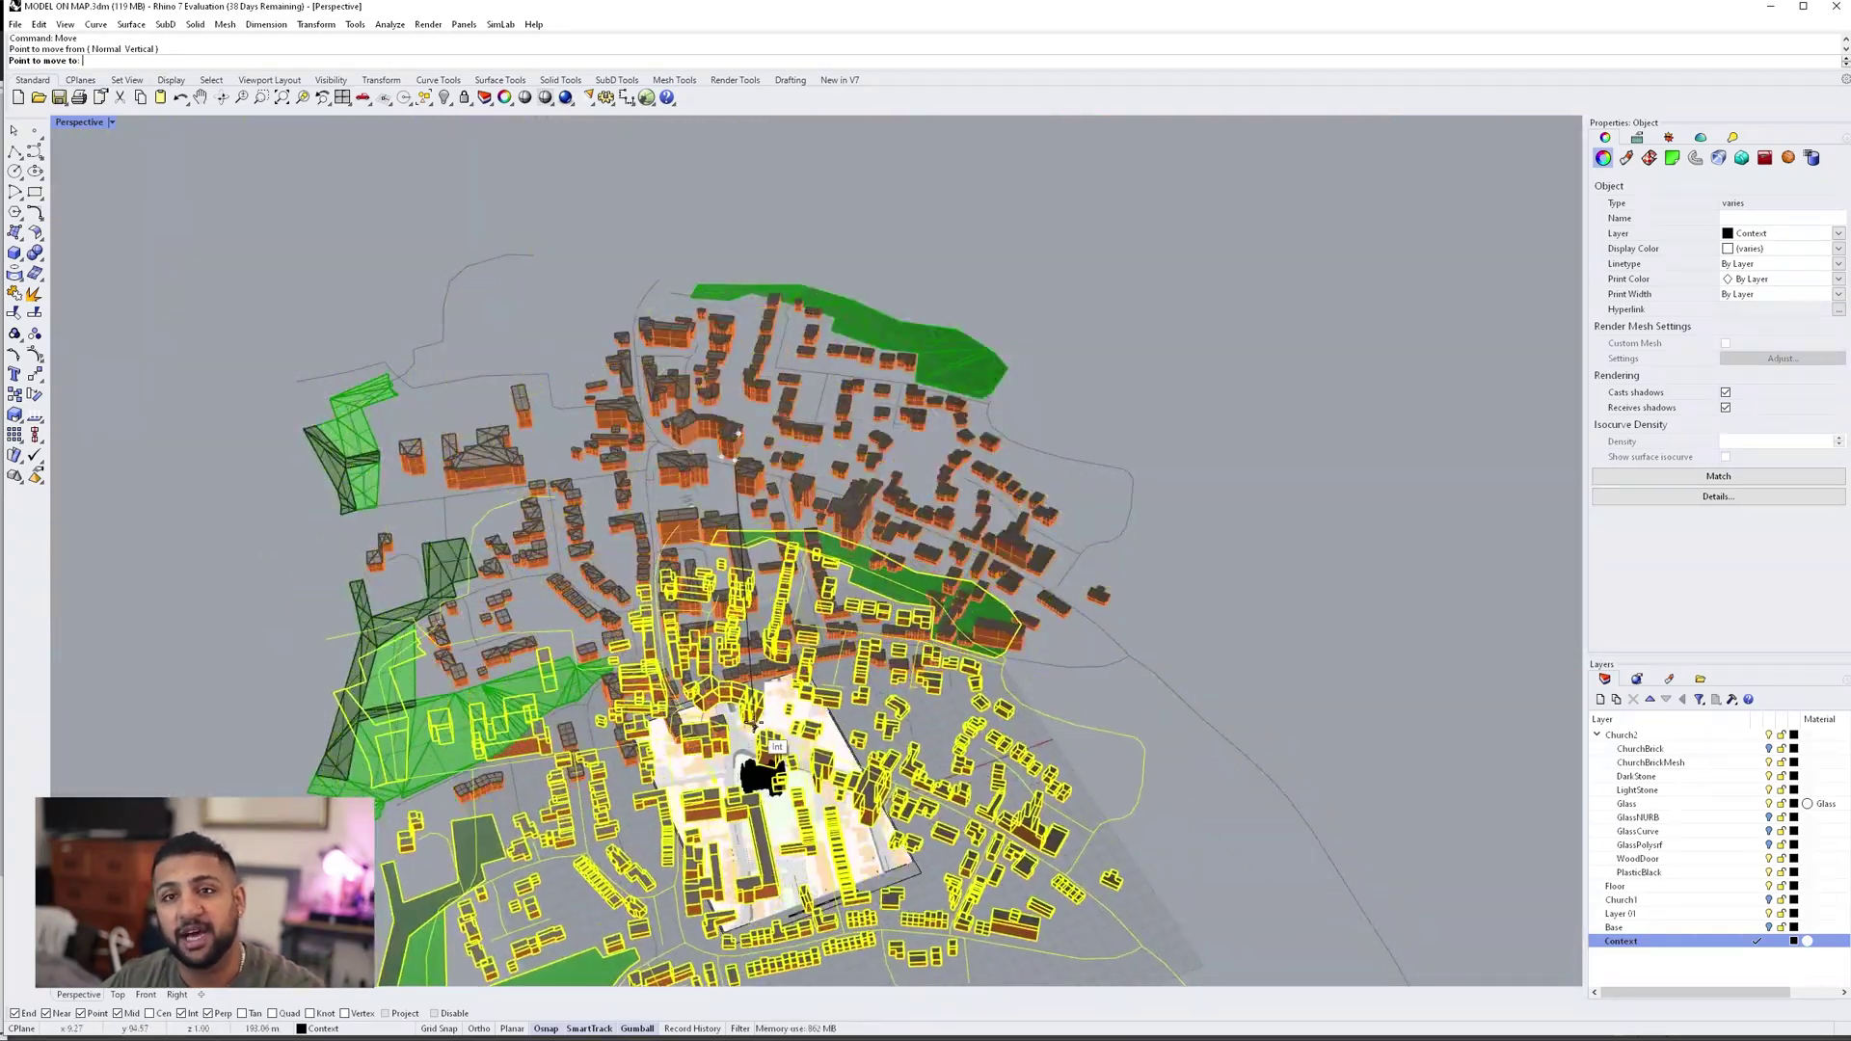
{"action": "scroll", "coordinate": [772, 752], "scroll_direction": "up", "scroll_amount": 8}
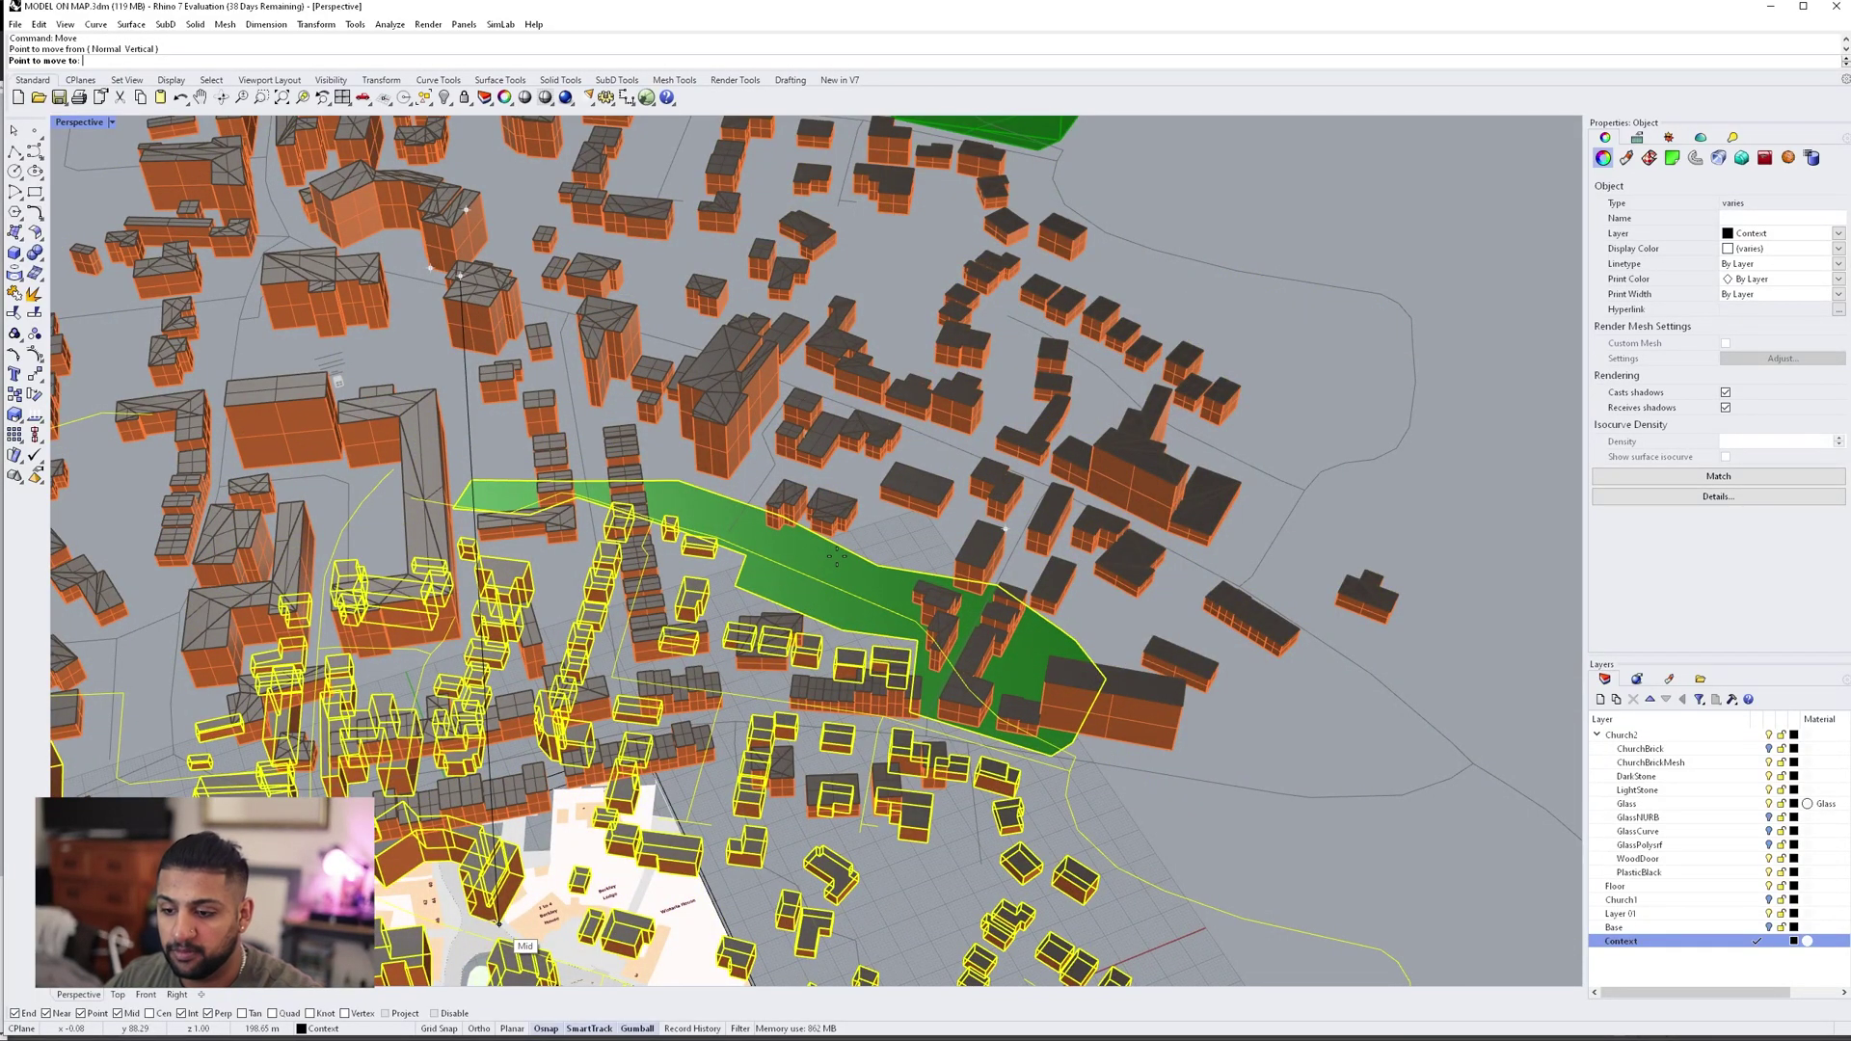
{"action": "scroll", "coordinate": [835, 557], "scroll_direction": "down", "scroll_amount": 4}
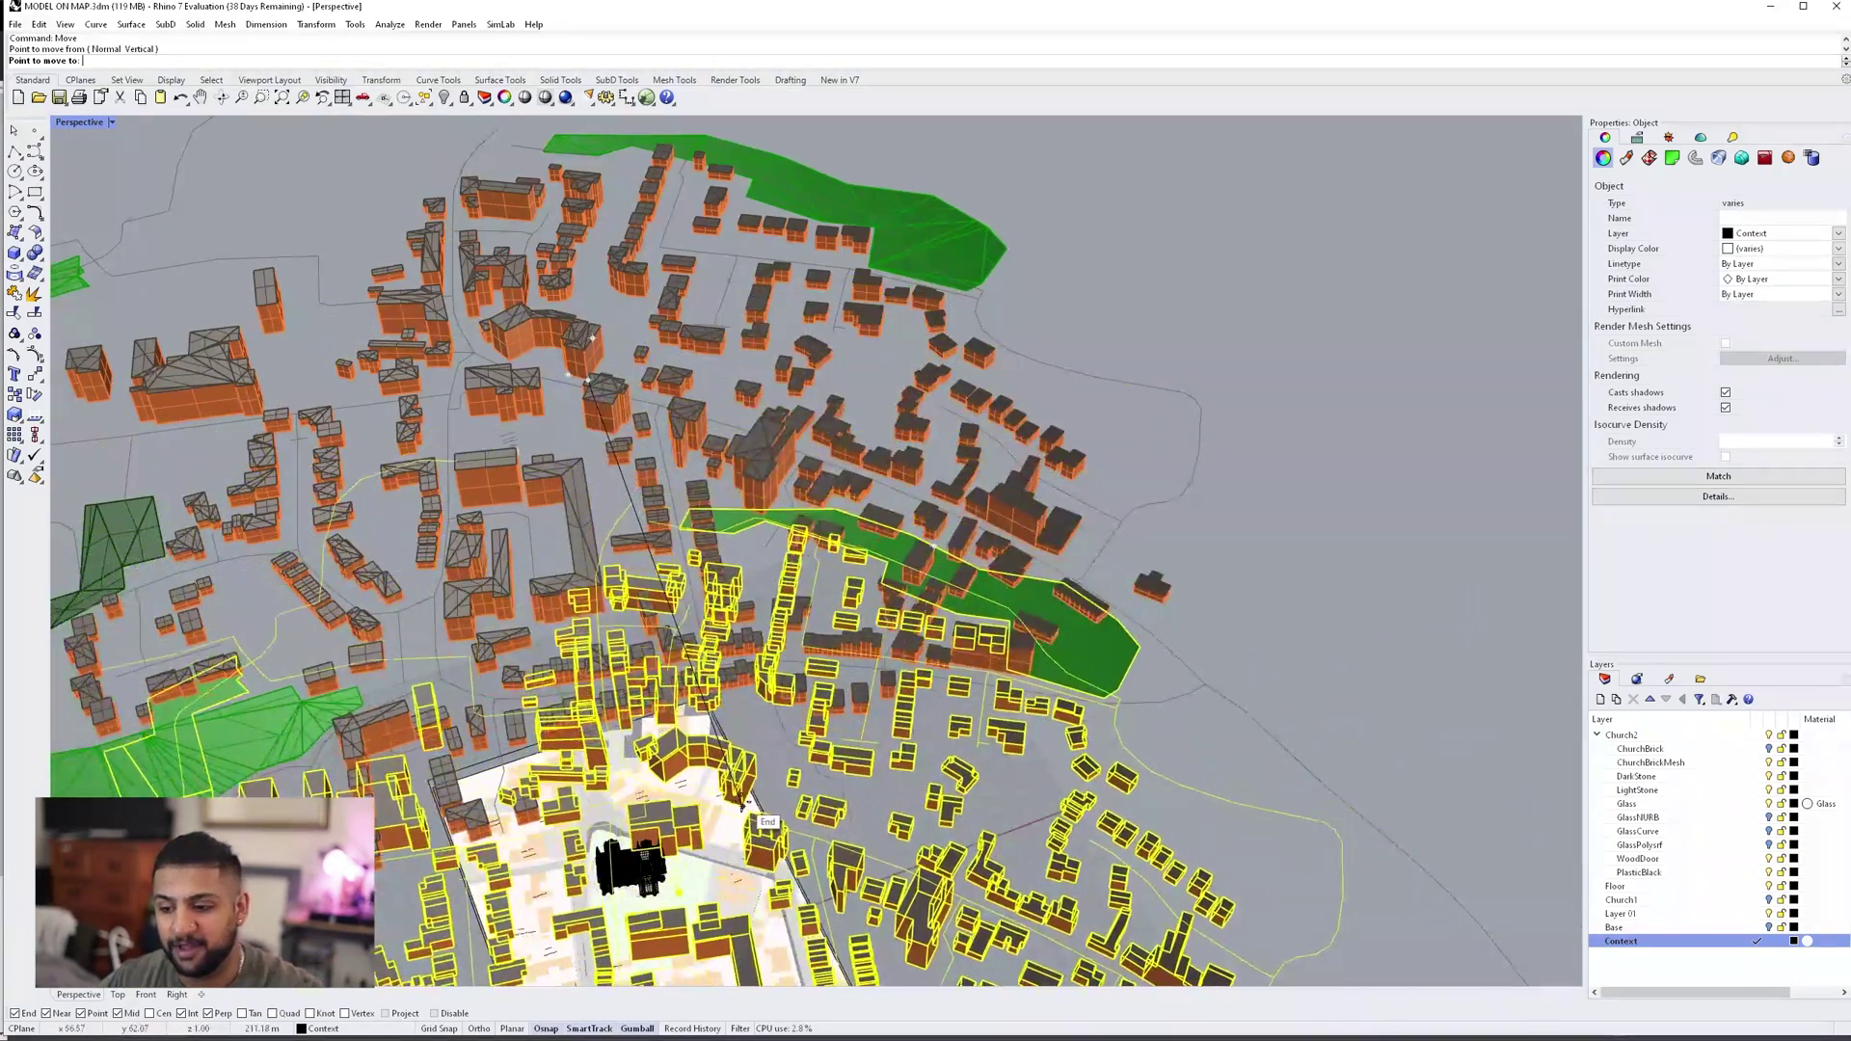
{"action": "scroll", "coordinate": [687, 860], "scroll_direction": "up", "scroll_amount": 8}
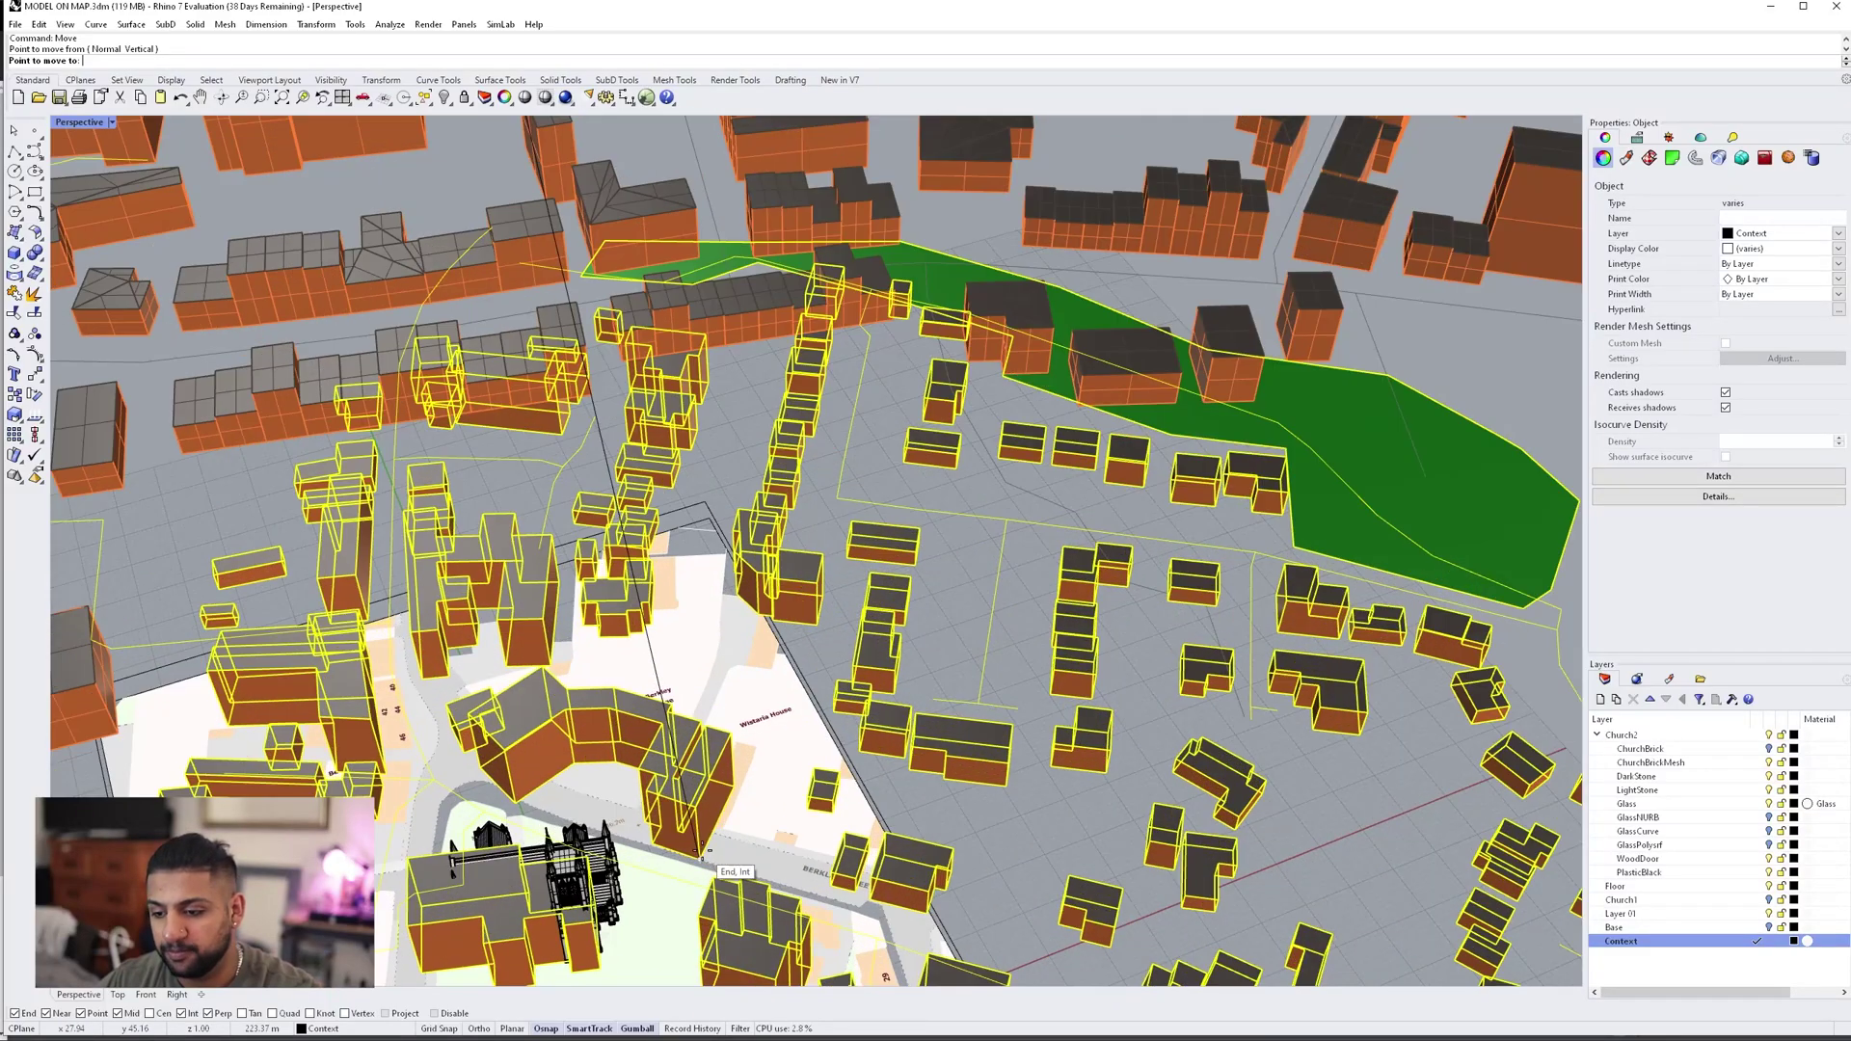
{"action": "scroll", "coordinate": [700, 853], "scroll_direction": "up", "scroll_amount": 4}
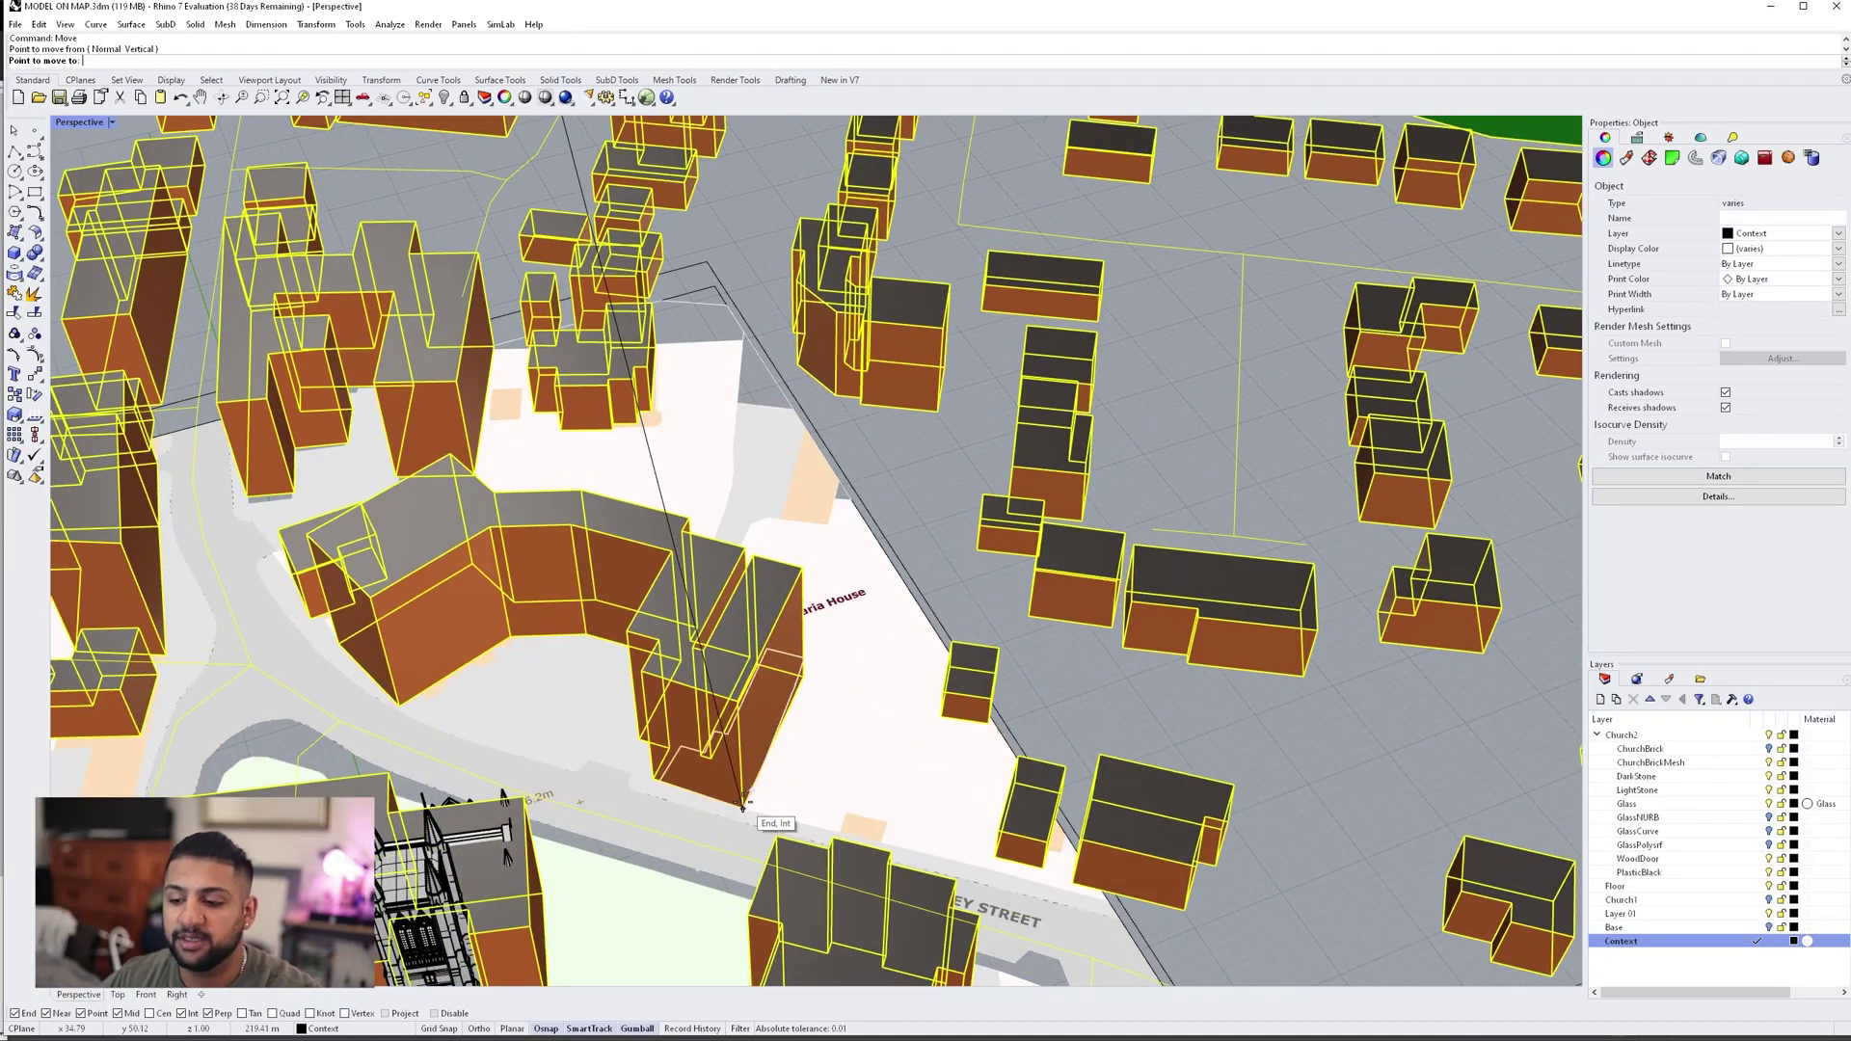
{"action": "left_click", "coordinate": [744, 803]}
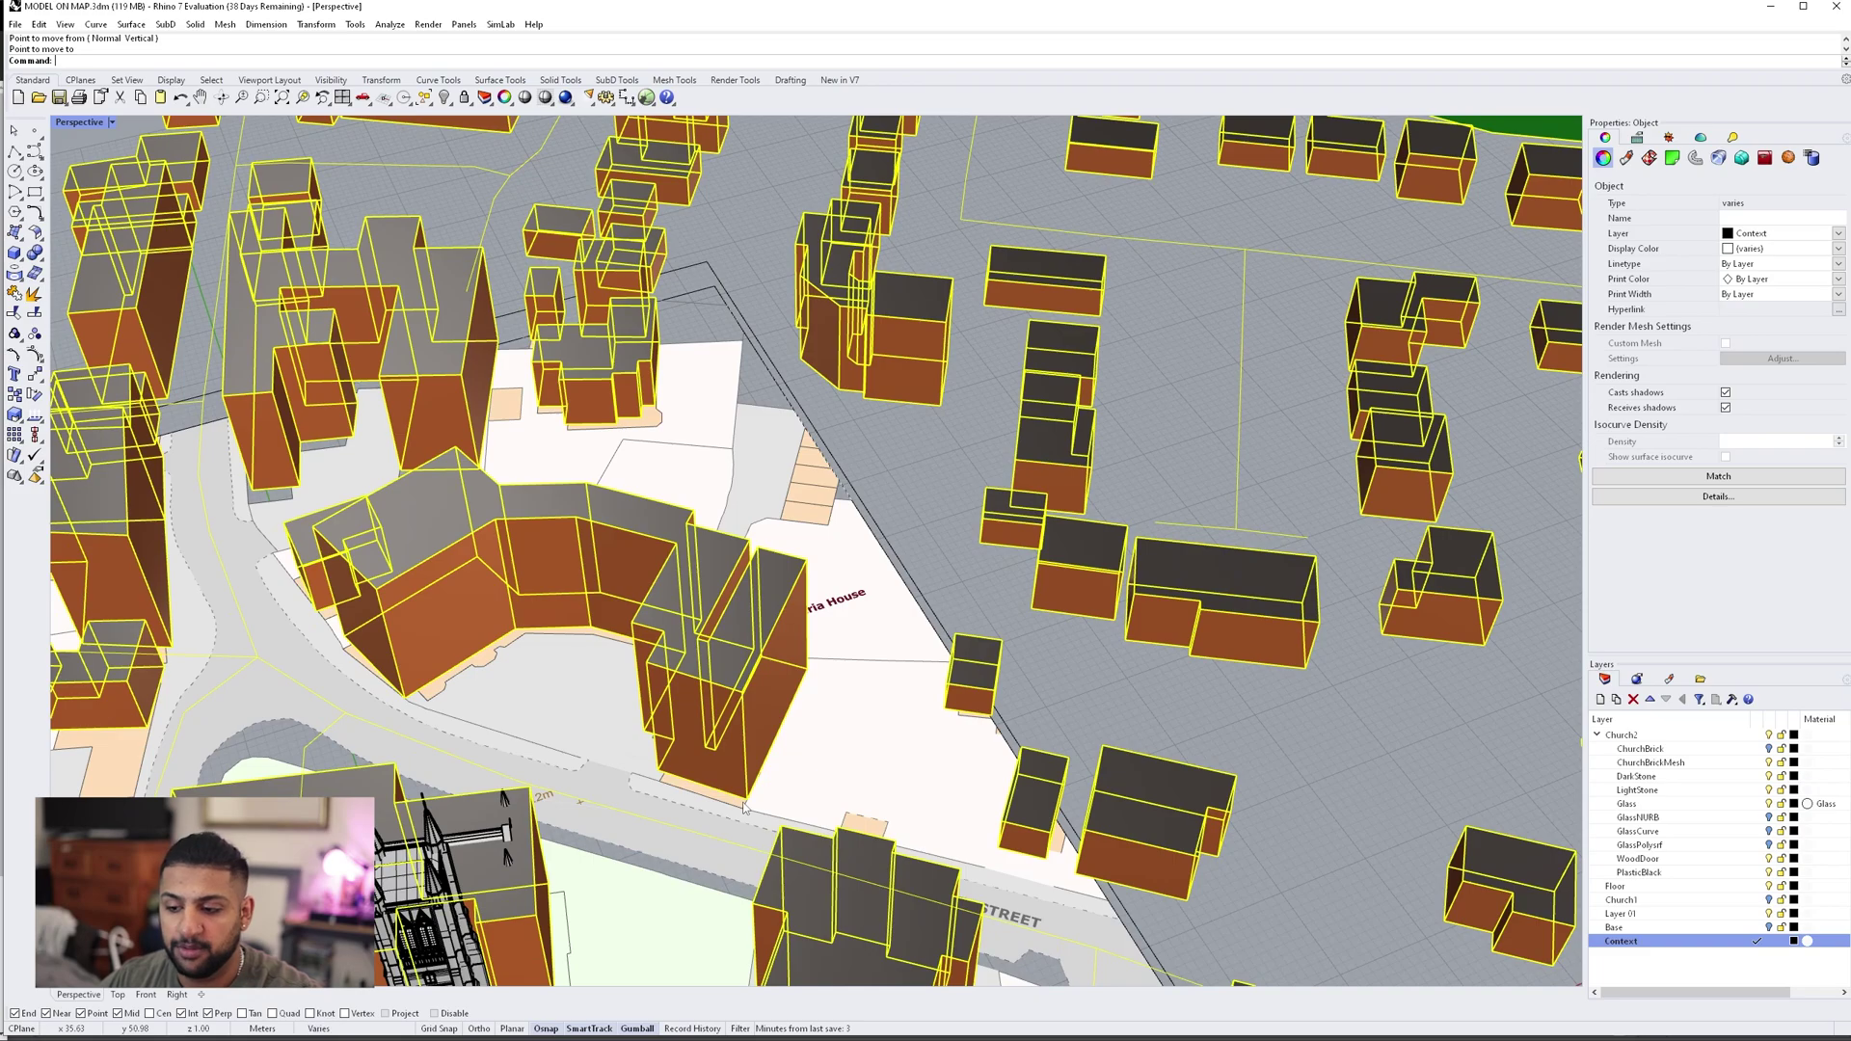
{"action": "scroll", "coordinate": [865, 508], "scroll_direction": "down", "scroll_amount": 12}
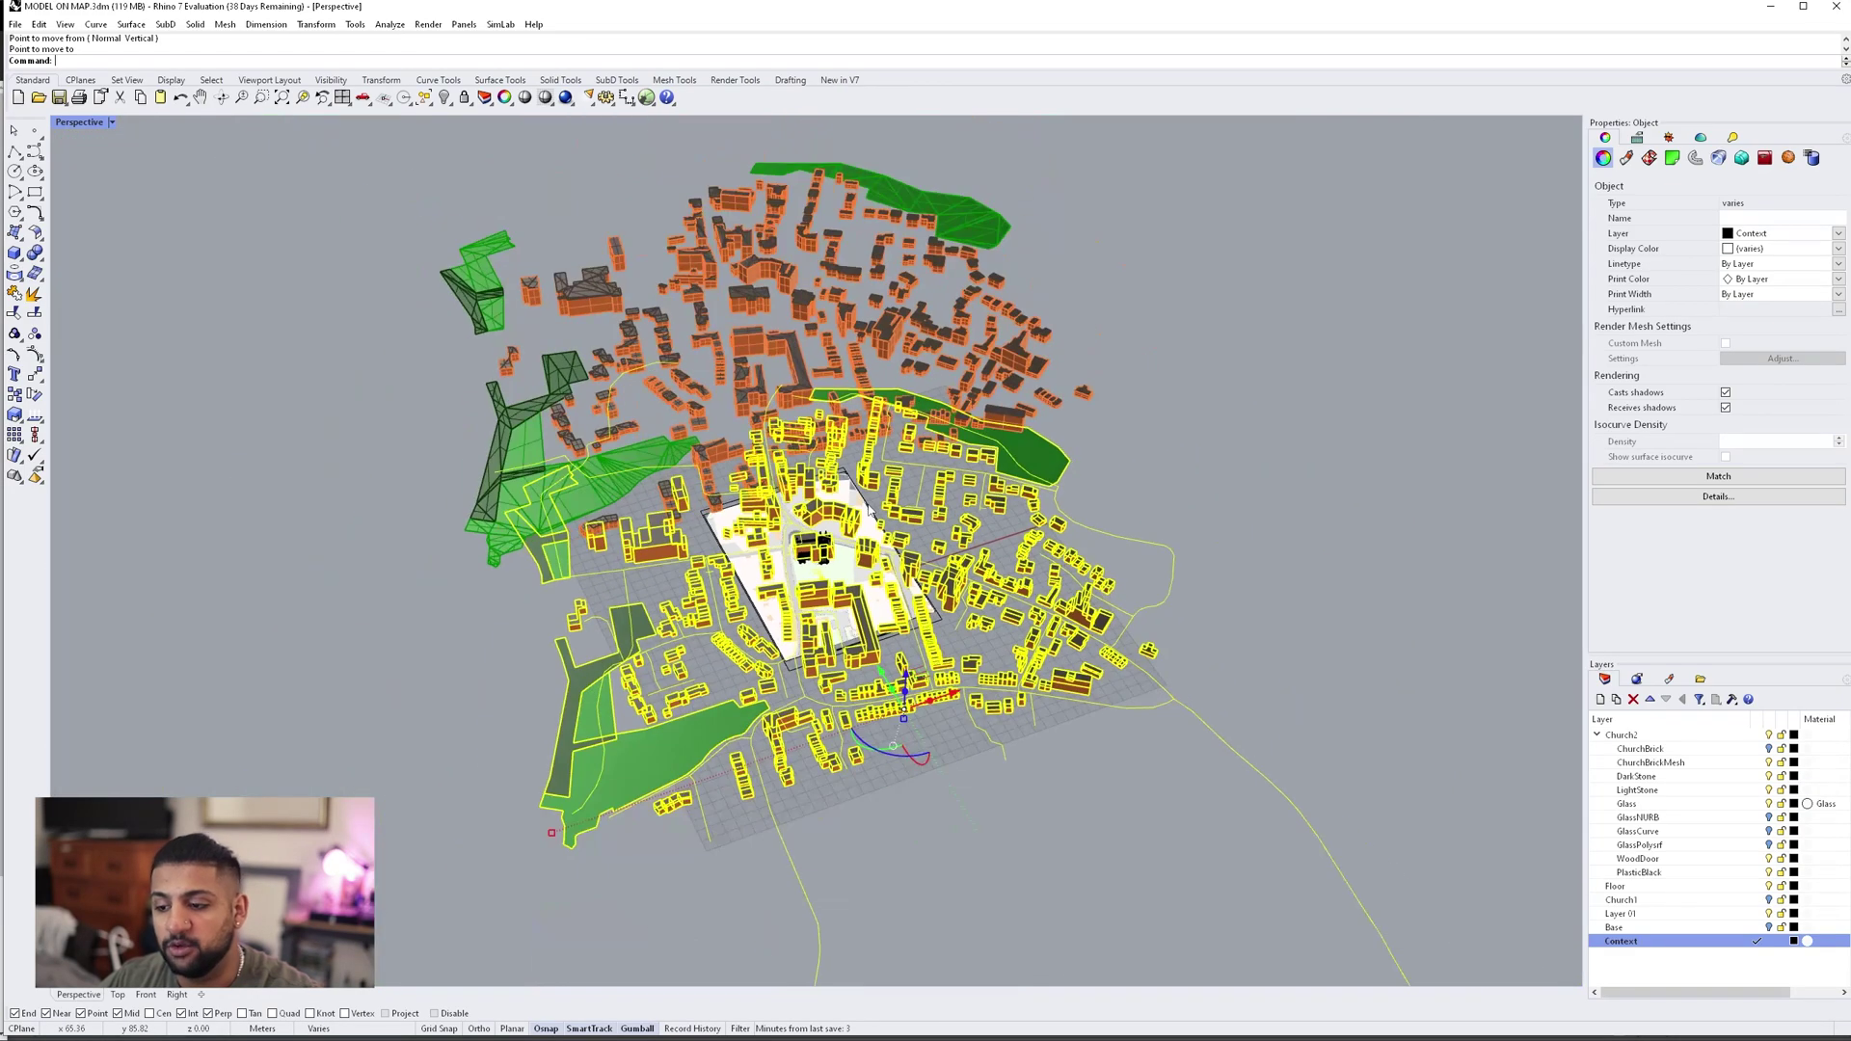
Window-select the raised leftover copy of the town and delete it.
{"action": "left_click", "coordinate": [1038, 506]}
{"action": "right_click_drag", "start_coordinate": [974, 666], "coordinate": [1107, 596]}
{"action": "left_click_drag", "start_coordinate": [443, 315], "coordinate": [951, 472]}
{"action": "key", "text": "Delete"}
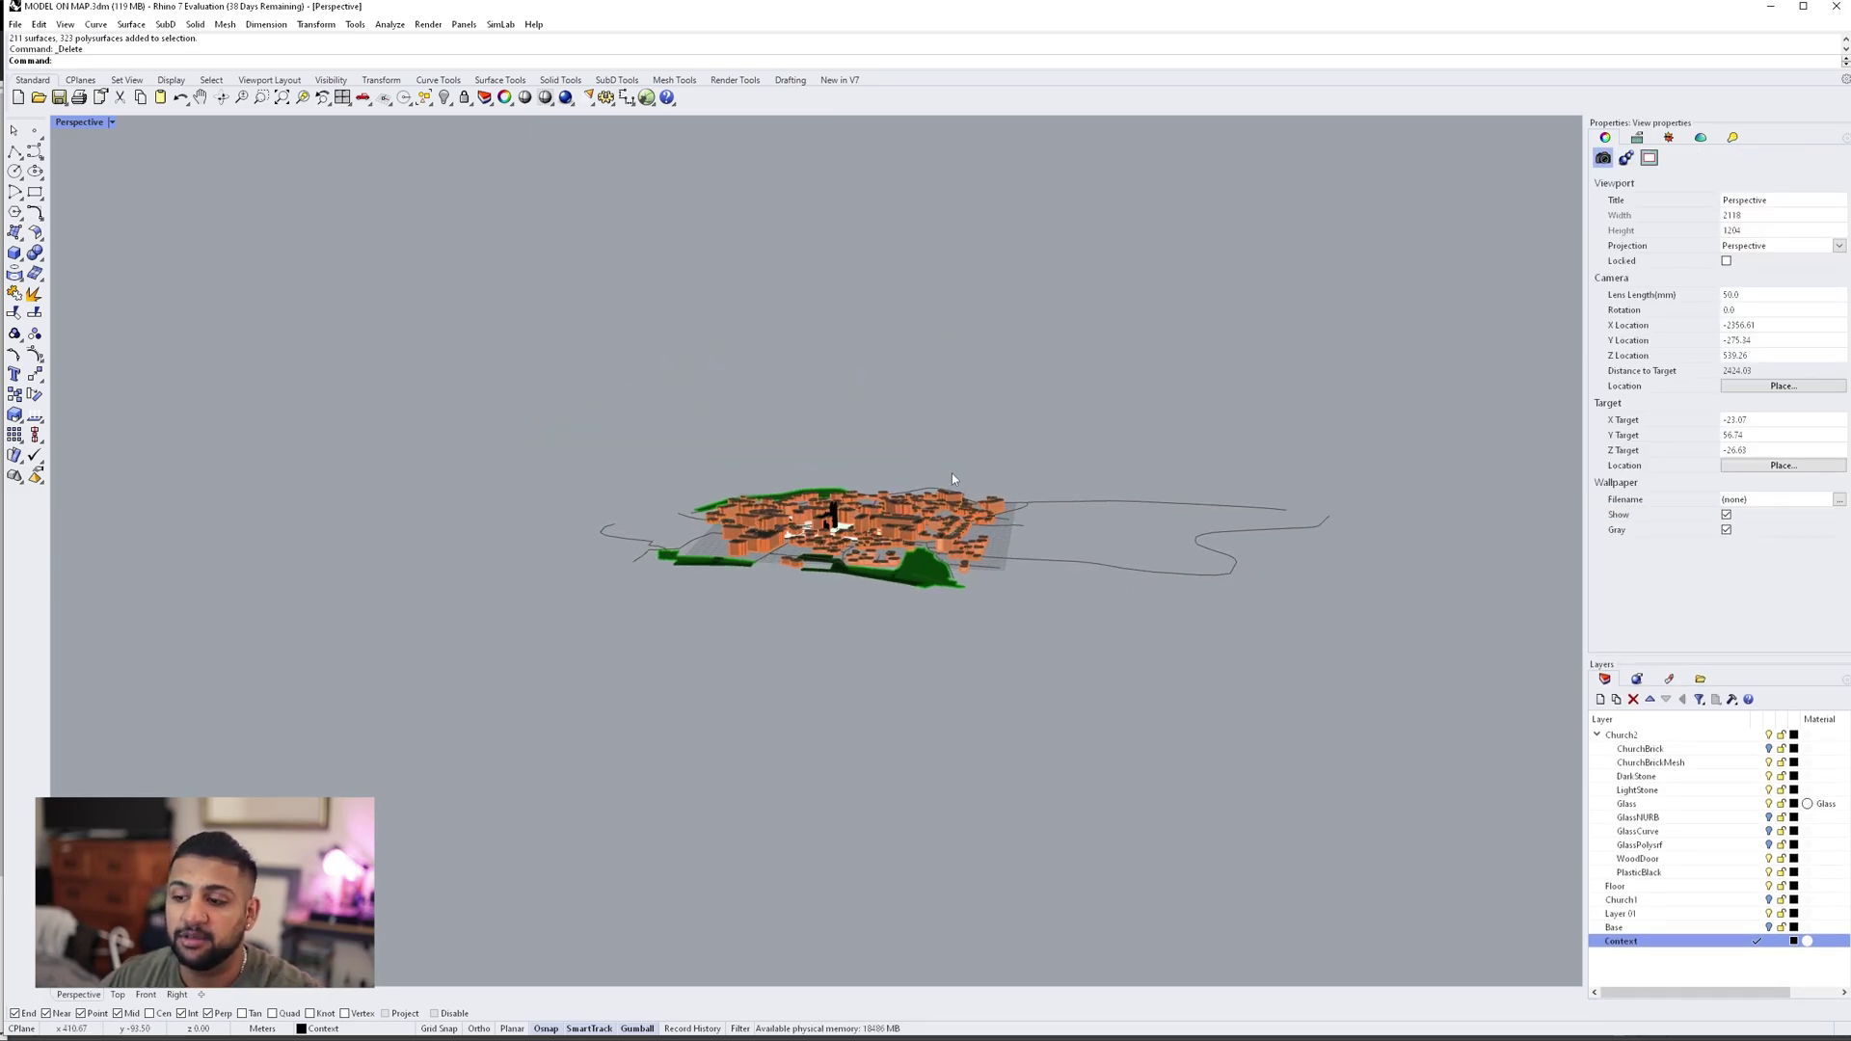
{"action": "scroll", "coordinate": [866, 537], "scroll_direction": "up", "scroll_amount": 5}
{"action": "scroll", "coordinate": [867, 538], "scroll_direction": "down", "scroll_amount": 6}
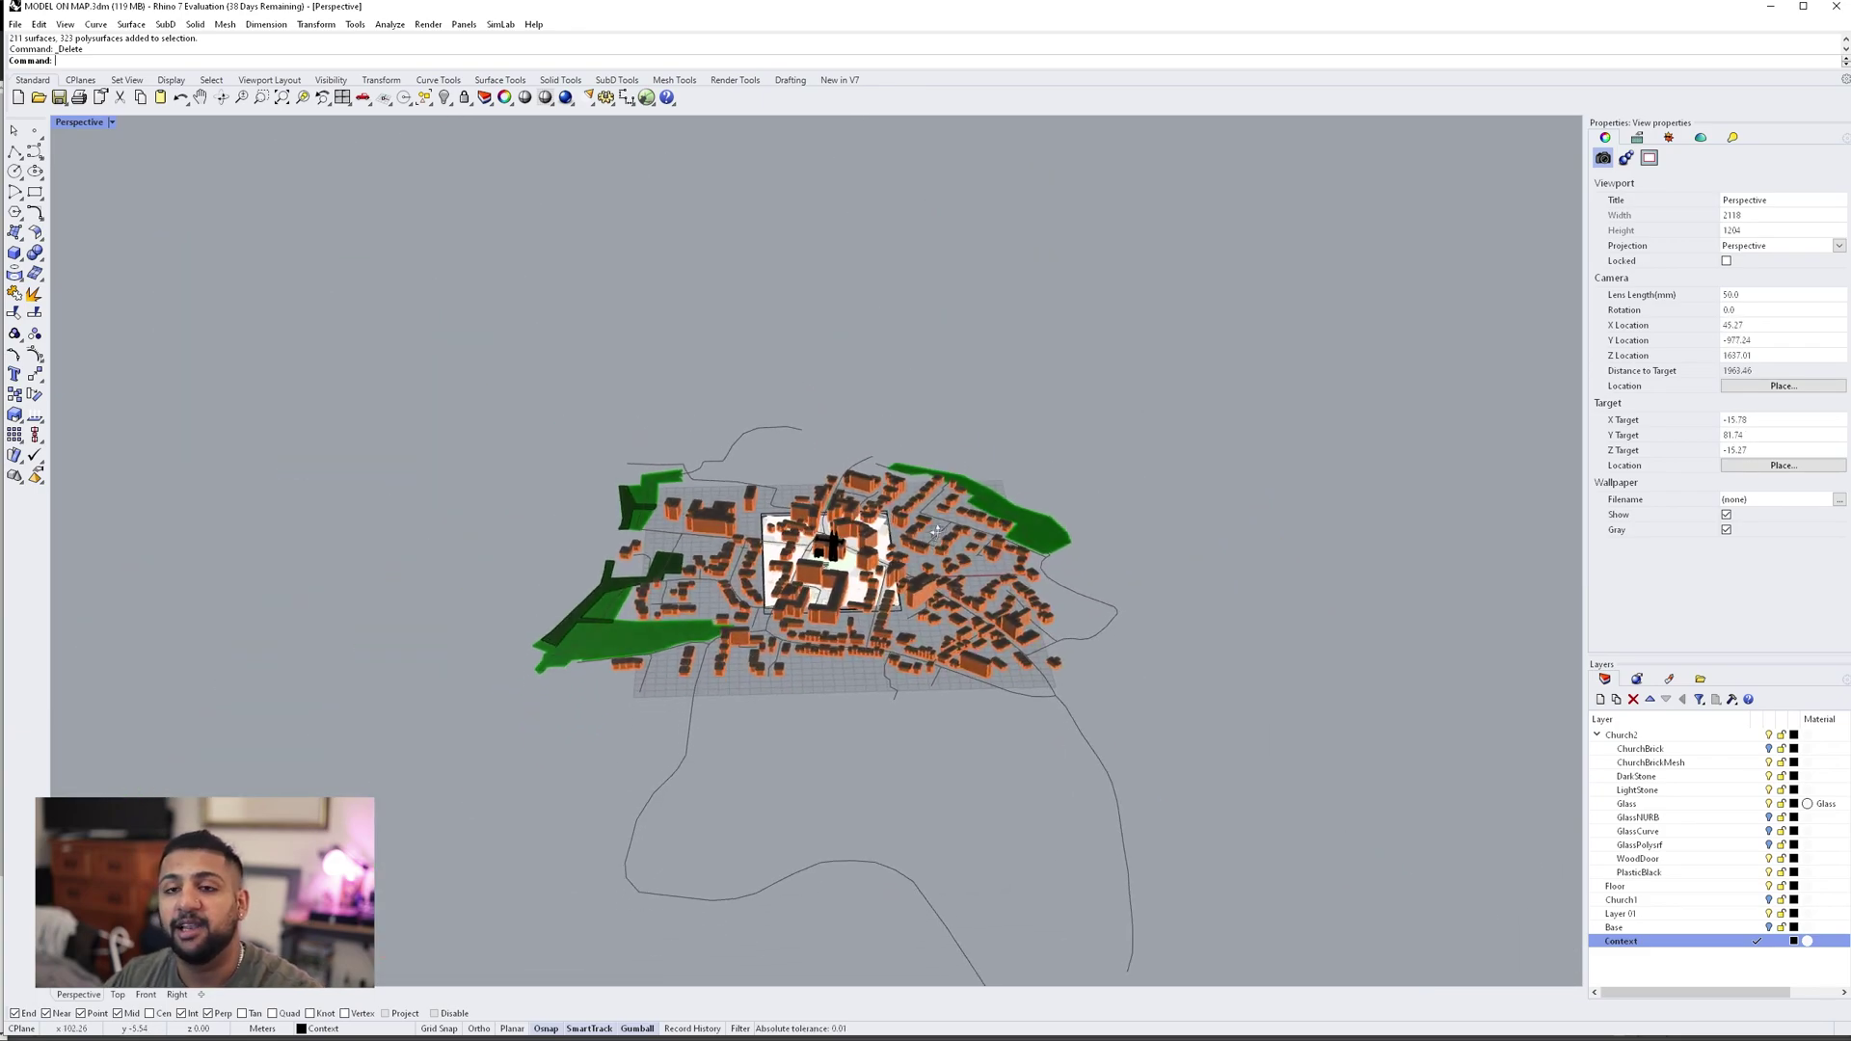